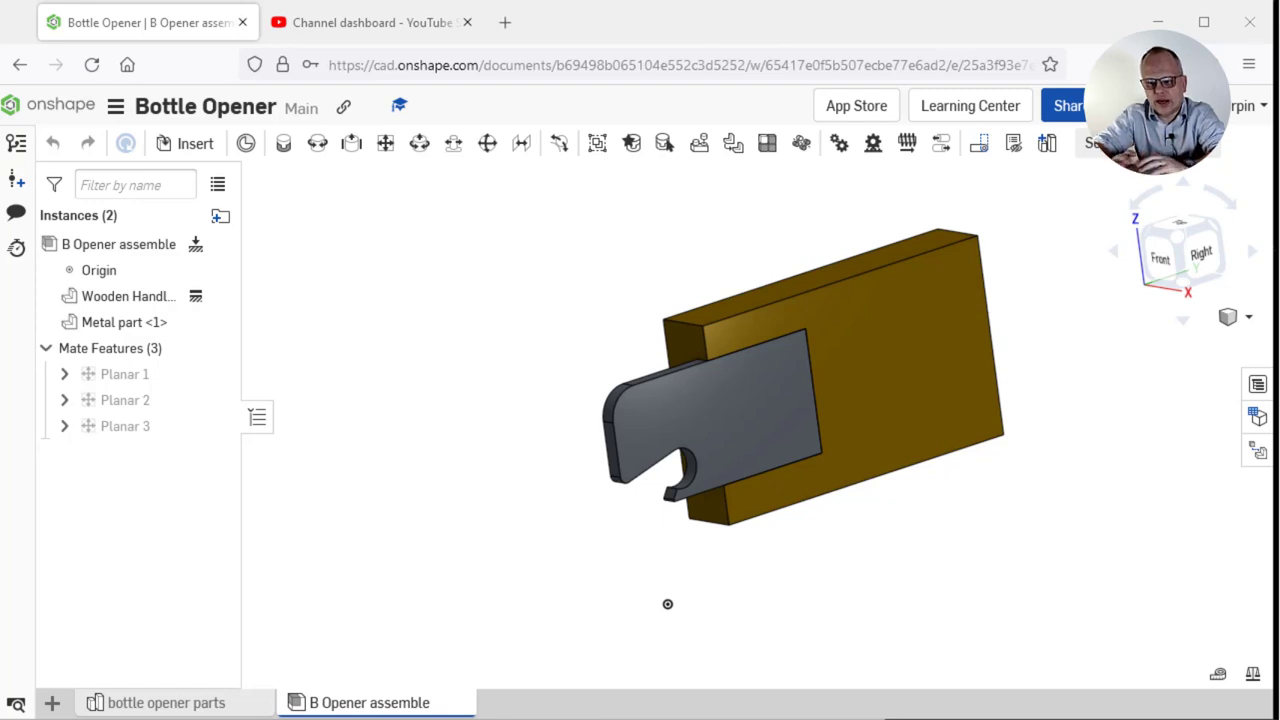
Check the bottle opener parts Part Studio, return to B Opener assemble, and list new element types
click(157, 703)
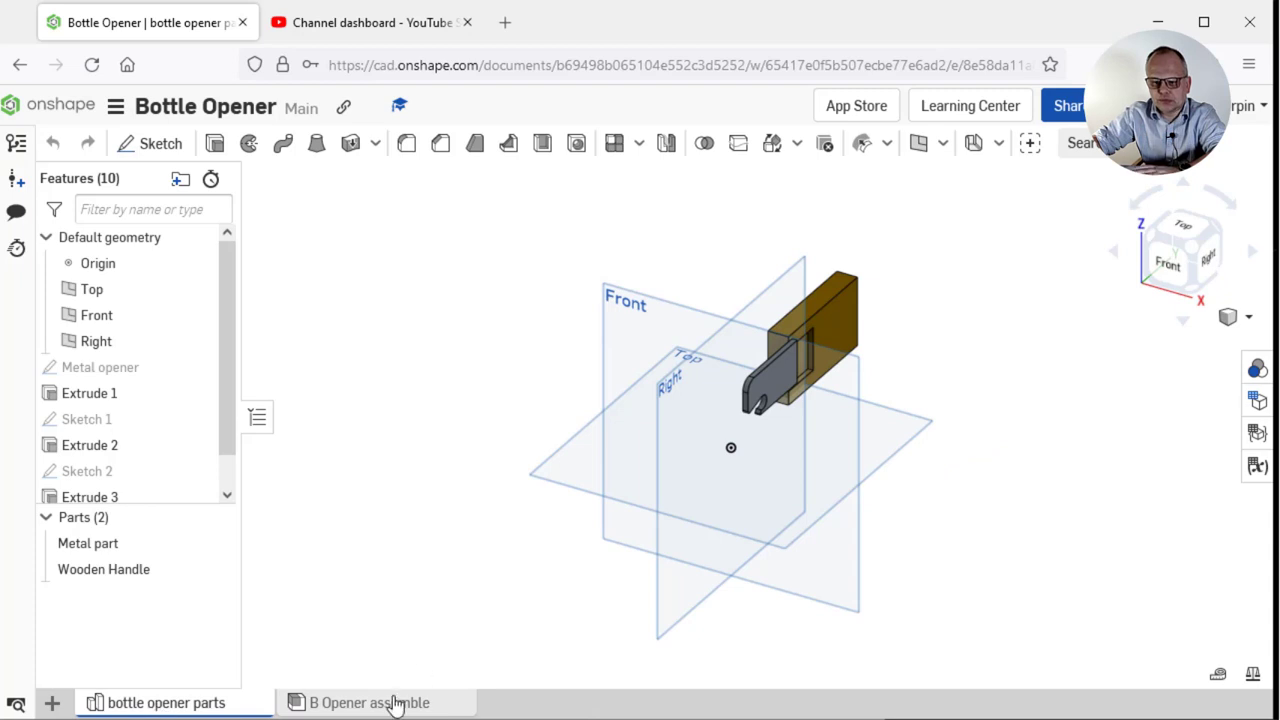
click(394, 704)
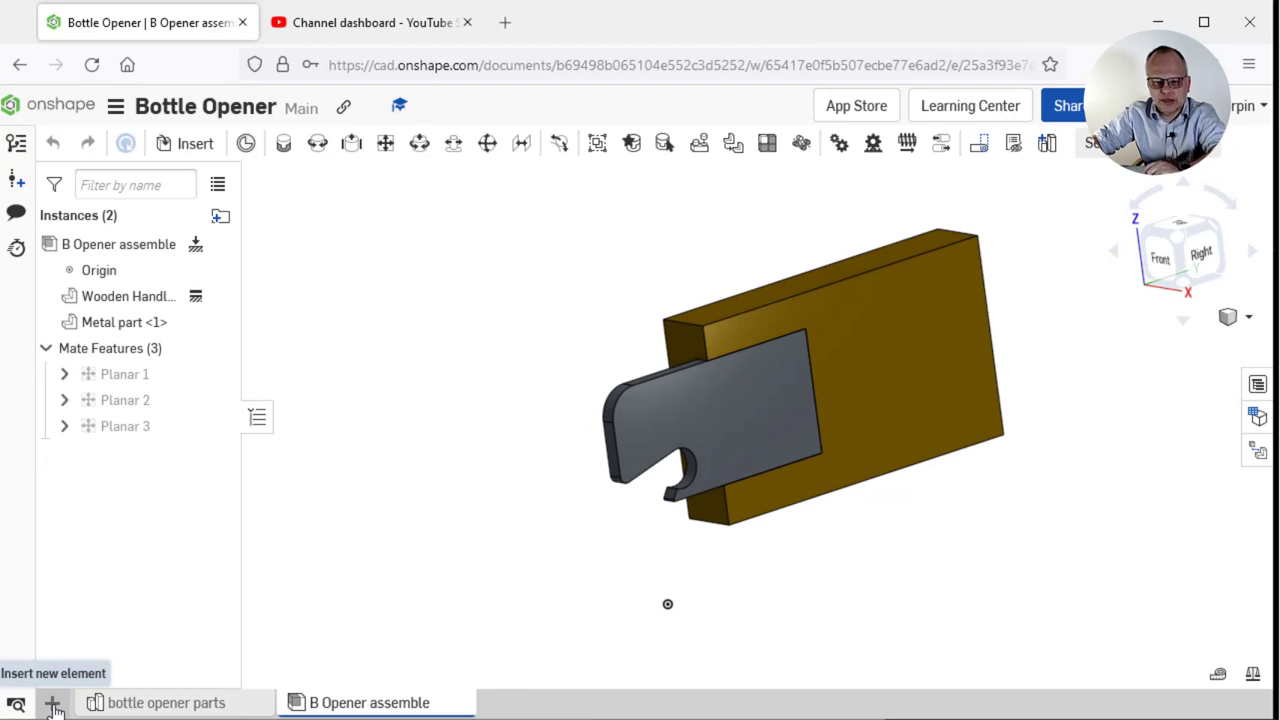
click(52, 704)
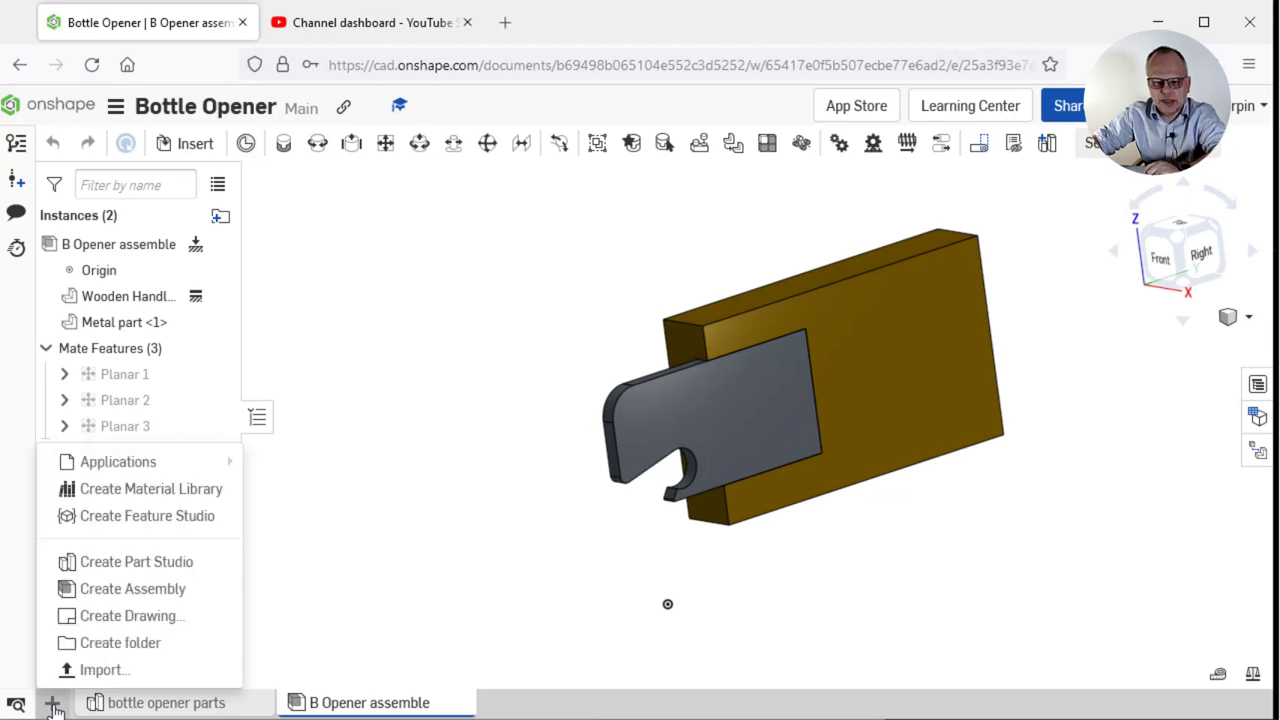
Create 'Drawing 1' from the ANSI_A_MM.dwt template with No views selected
click(145, 616)
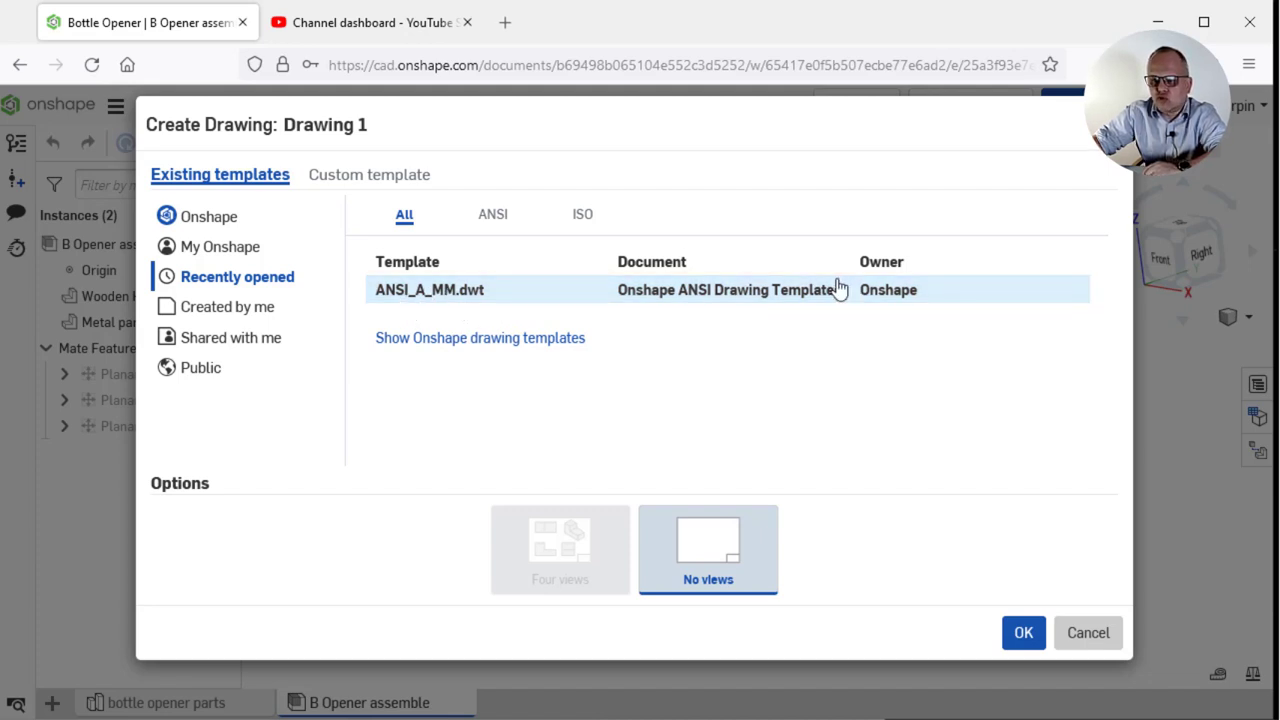
click(518, 220)
click(585, 218)
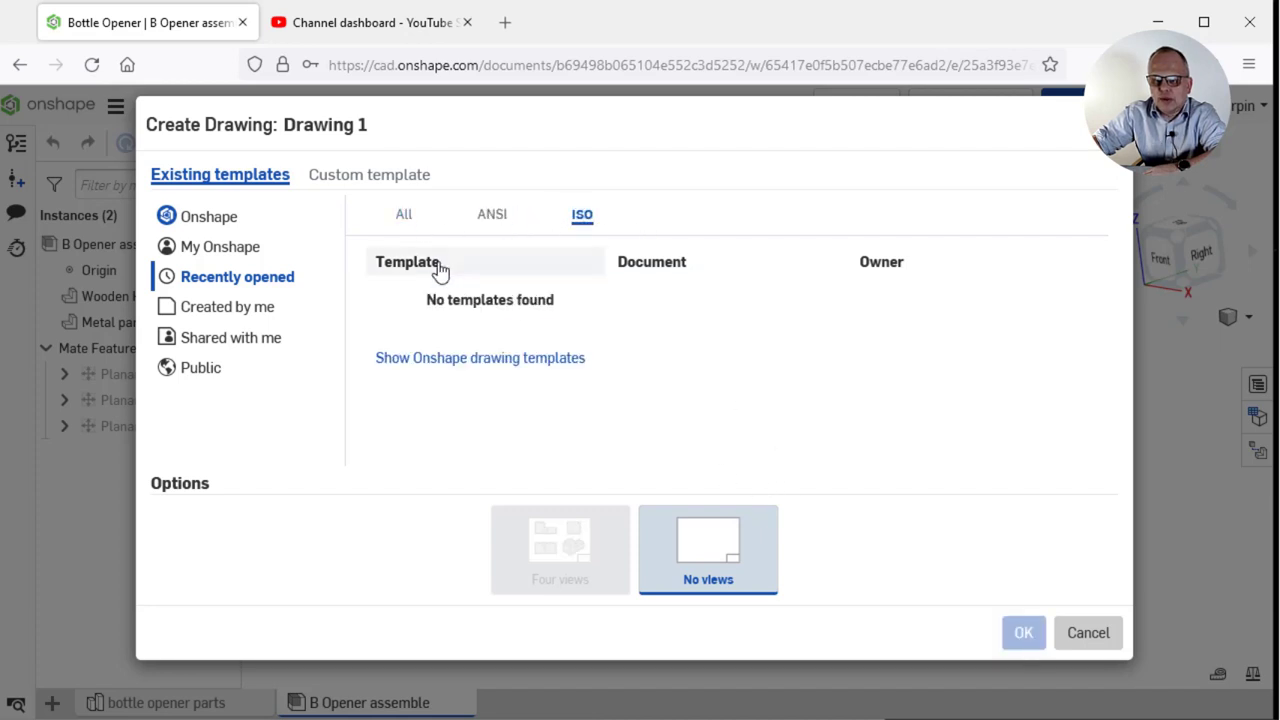
click(494, 218)
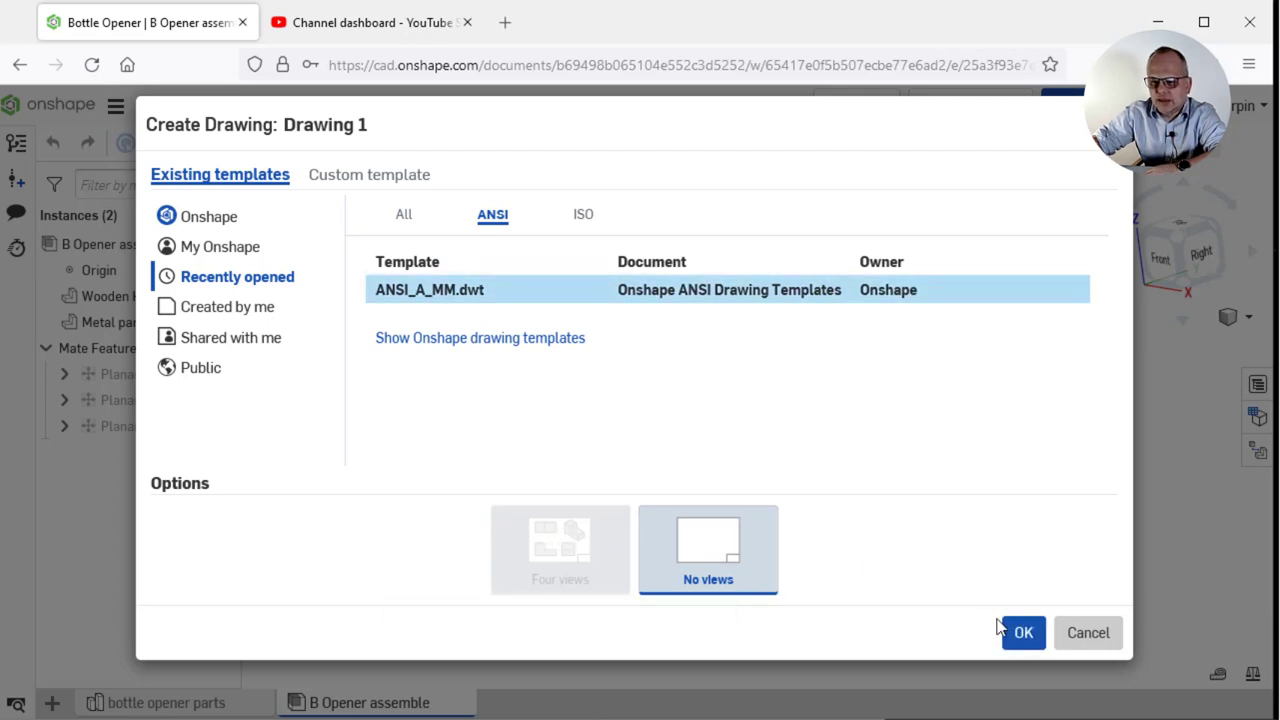
click(1022, 640)
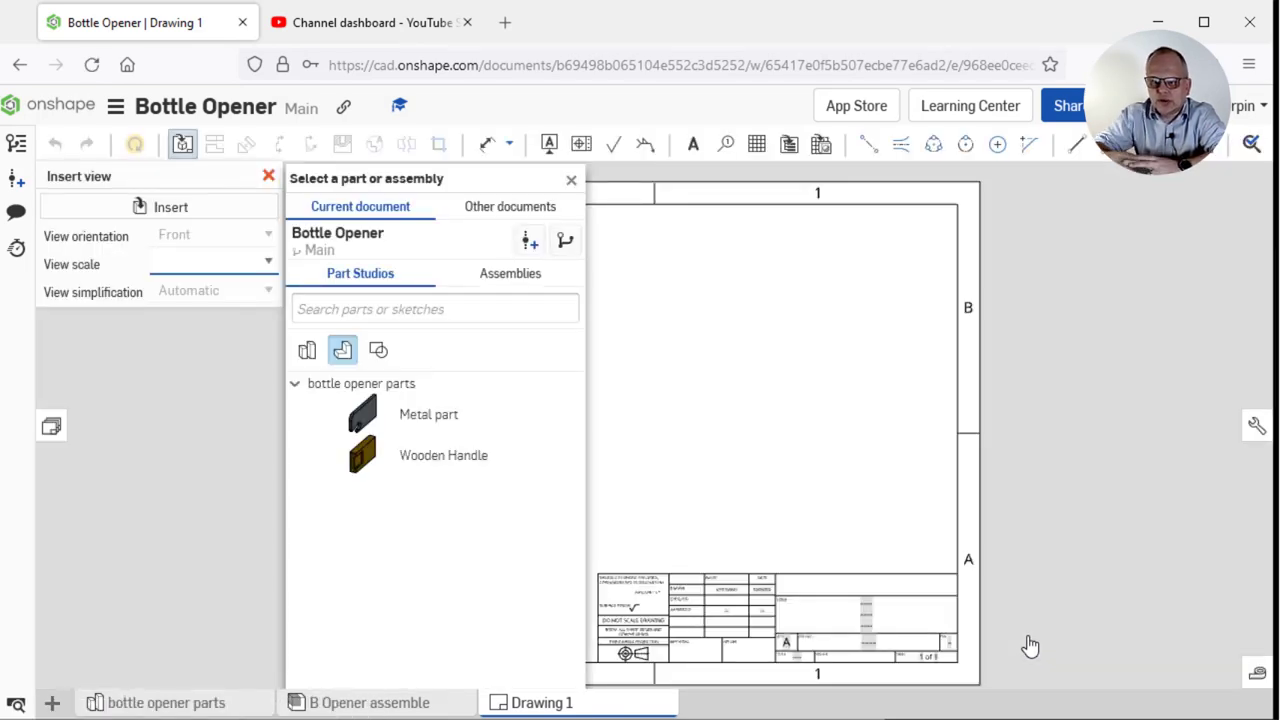
Move the part chooser dialog to the right side, clear of the sheet
drag(518, 179, 268, 179)
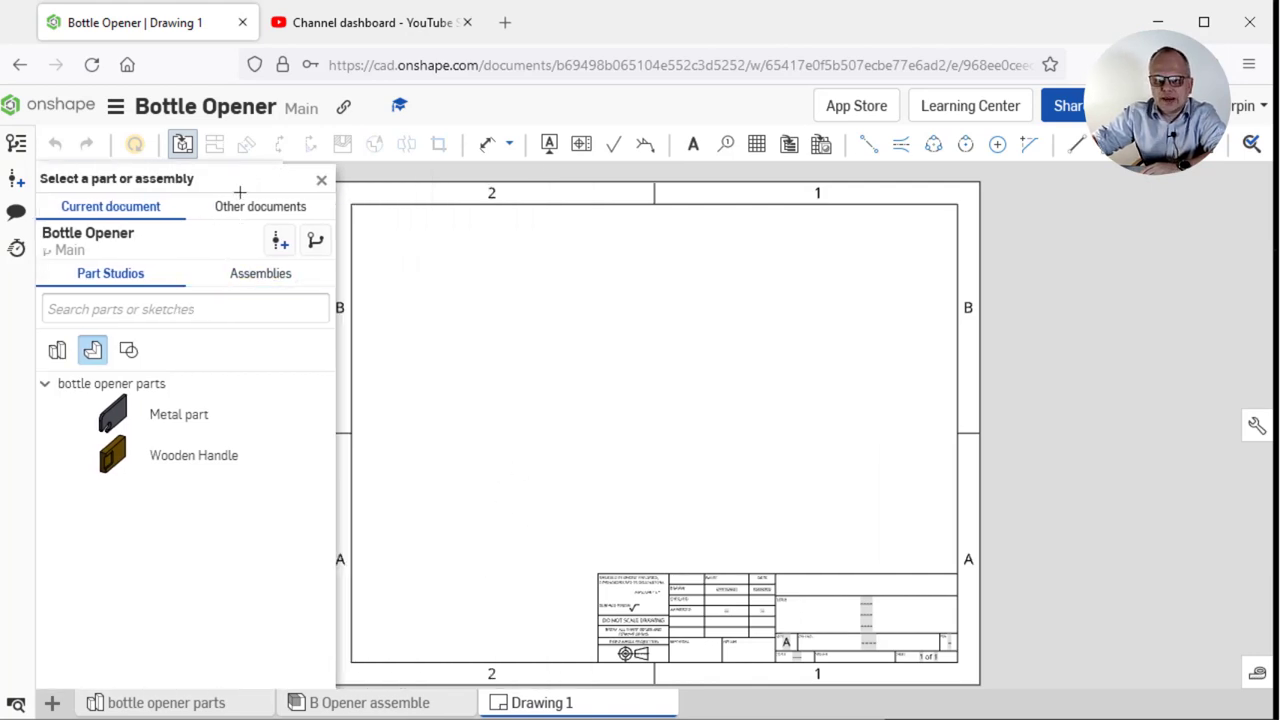
drag(275, 178, 1215, 180)
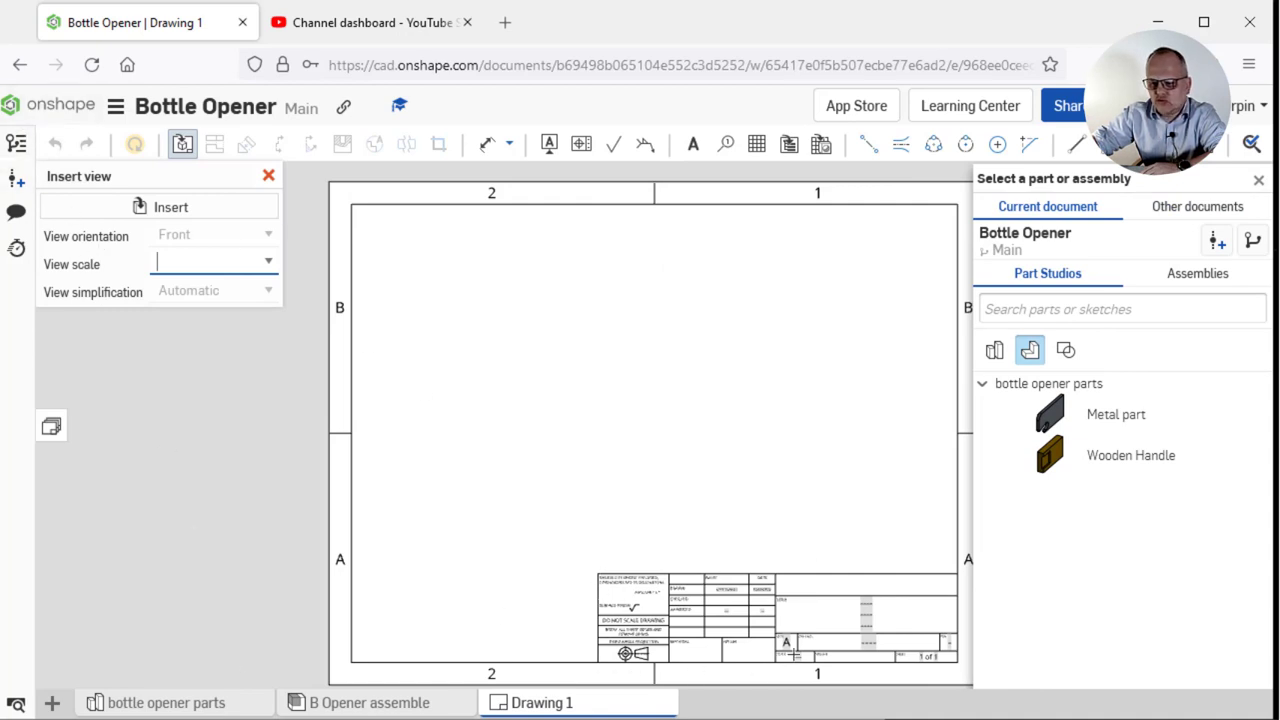
scroll(810, 645, up, 5)
scroll(414, 607, down, 3)
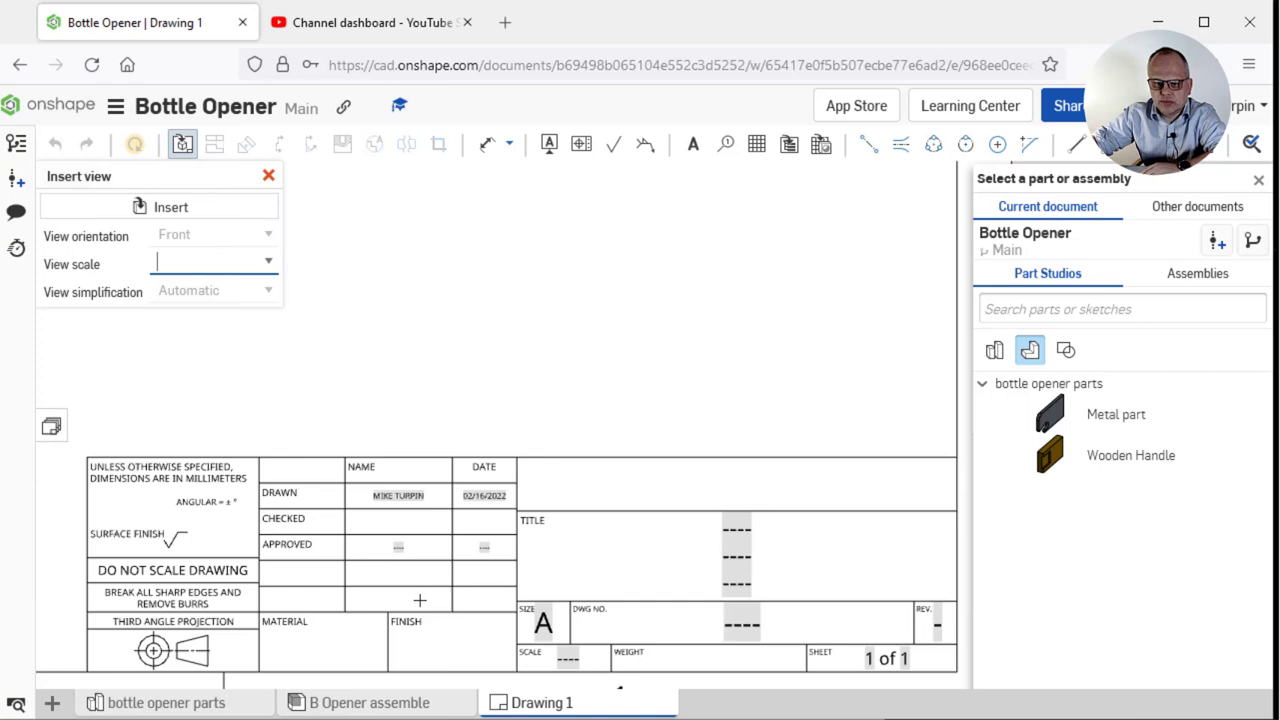
Zoom and pan around the title block, then bring the whole sheet back into view
mouse_move(420, 600)
middle_down()
mouse_move(396, 490)
mouse_move(325, 494)
mouse_move(343, 481)
middle_up()
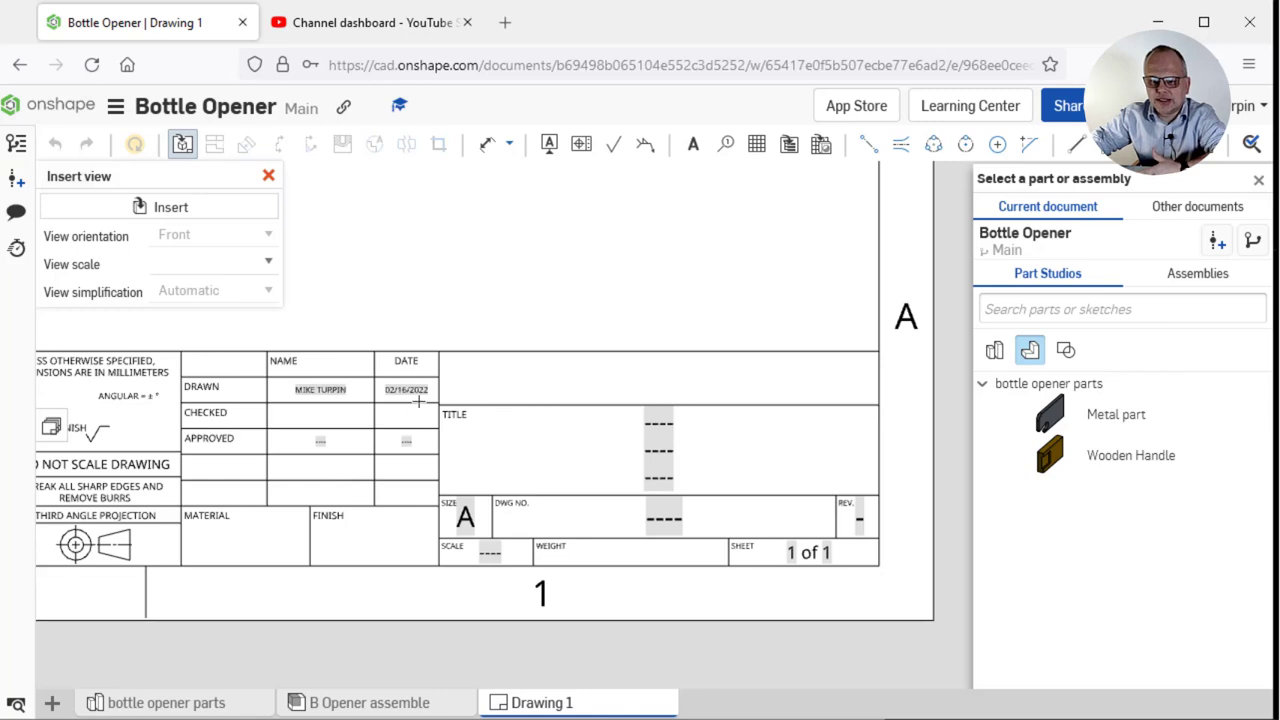
scroll(350, 460, down, 1)
scroll(118, 525, up, 4)
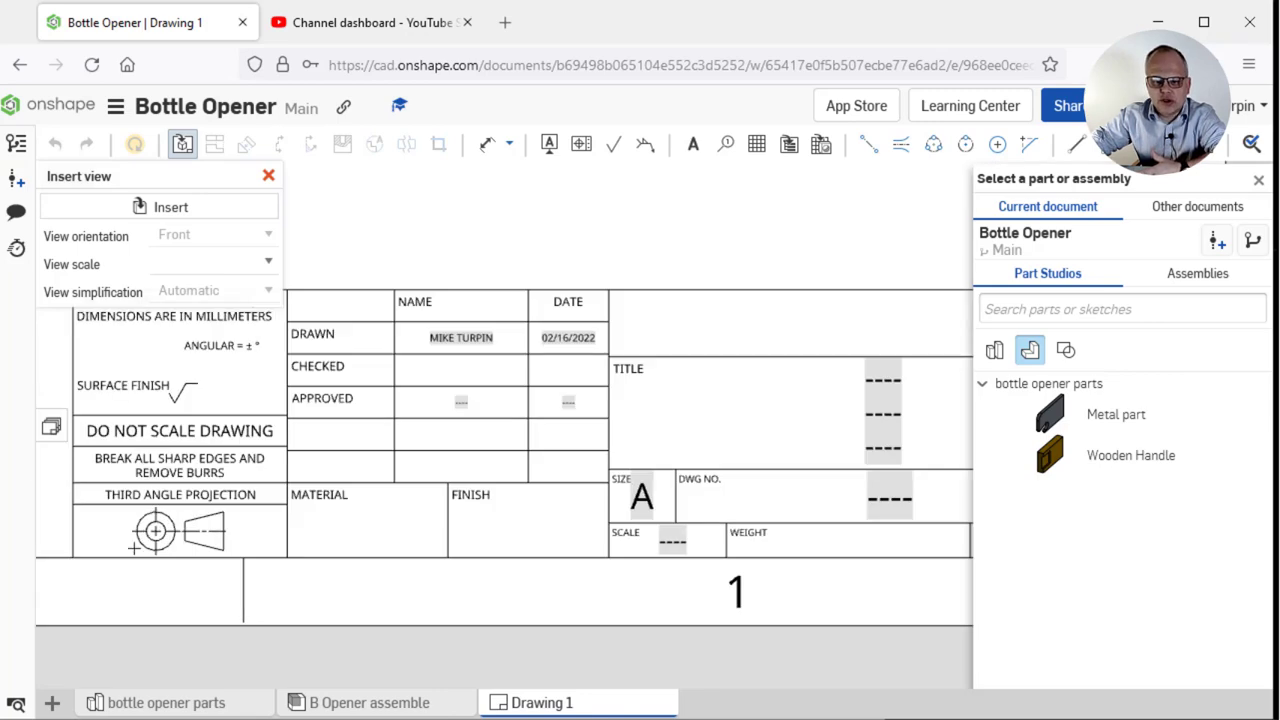
scroll(172, 513, down, 3)
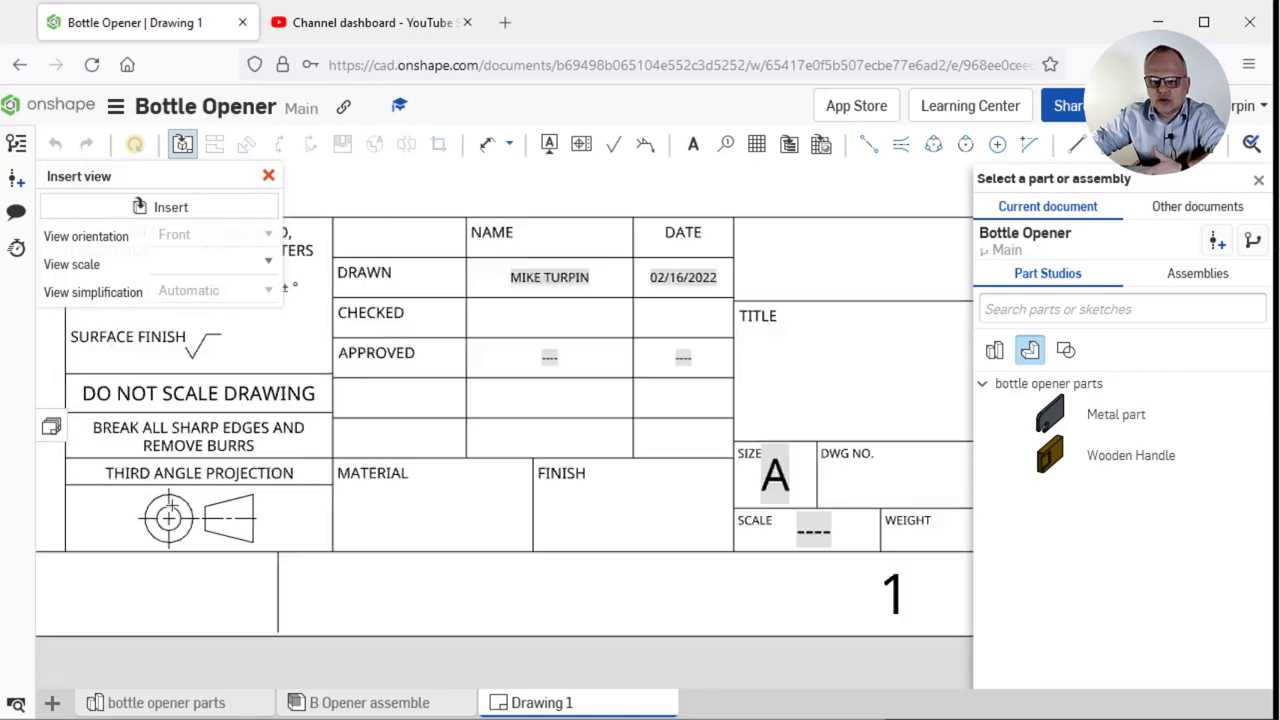
scroll(170, 513, down, 1)
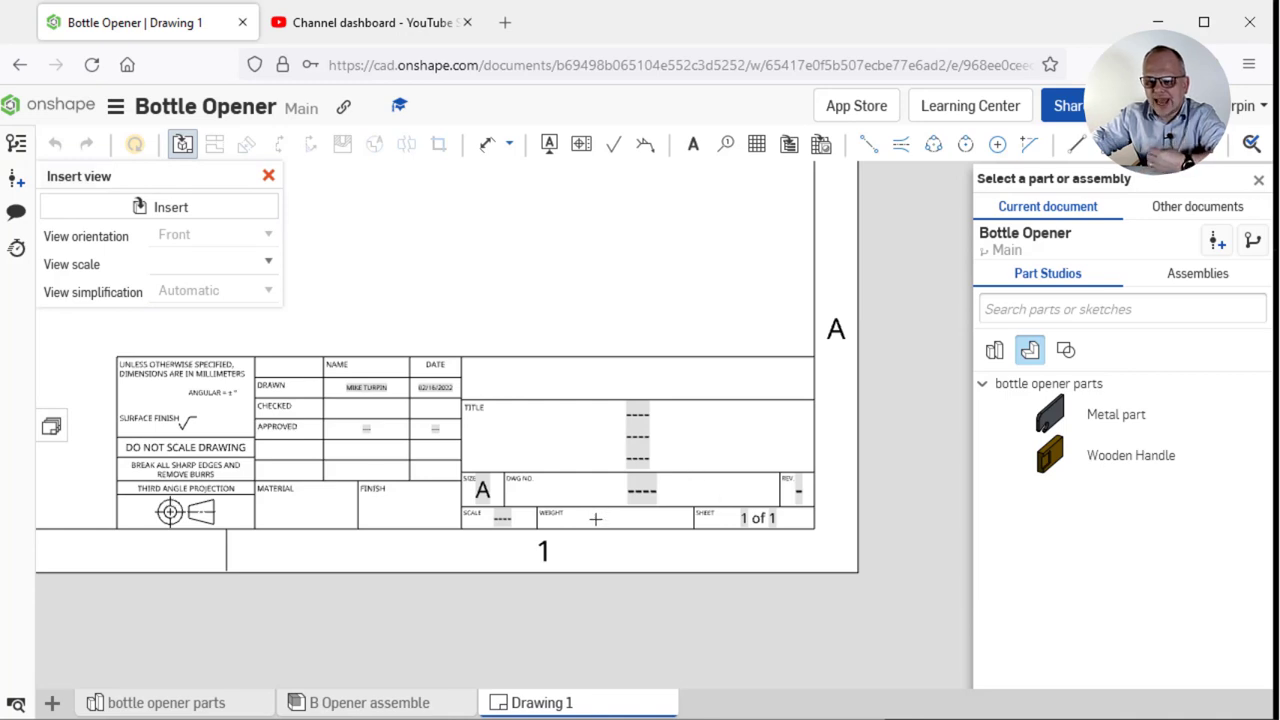
scroll(504, 492, up, 2)
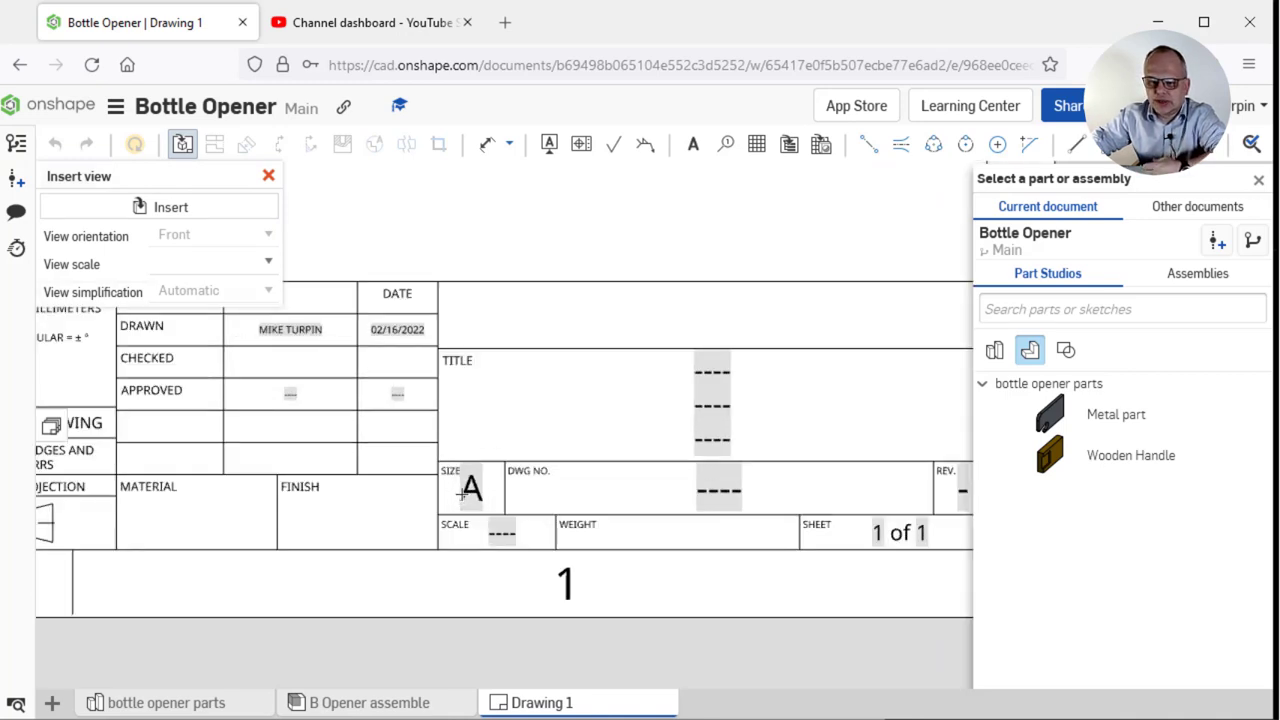
scroll(486, 502, down, 2)
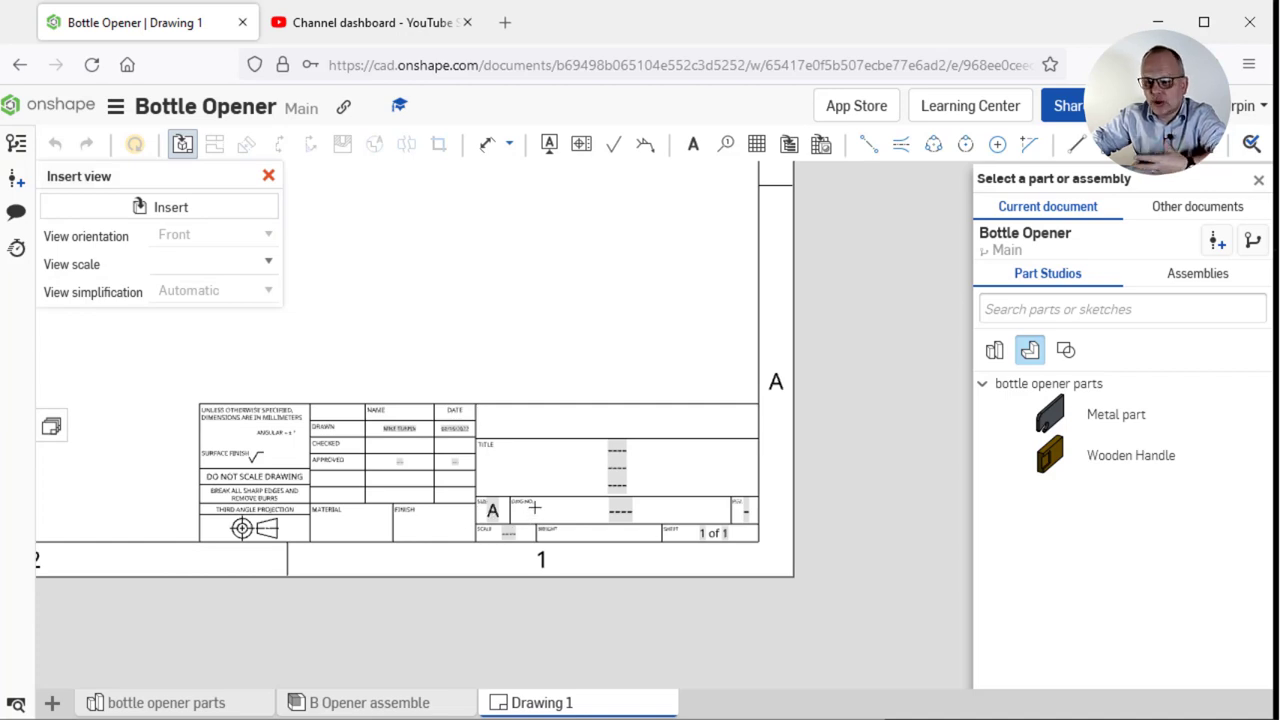
scroll(533, 494, down, 3)
mouse_move(586, 511)
middle_down()
mouse_move(717, 477)
mouse_move(665, 479)
middle_up()
scroll(665, 479, up, 1)
scroll(666, 477, down, 1)
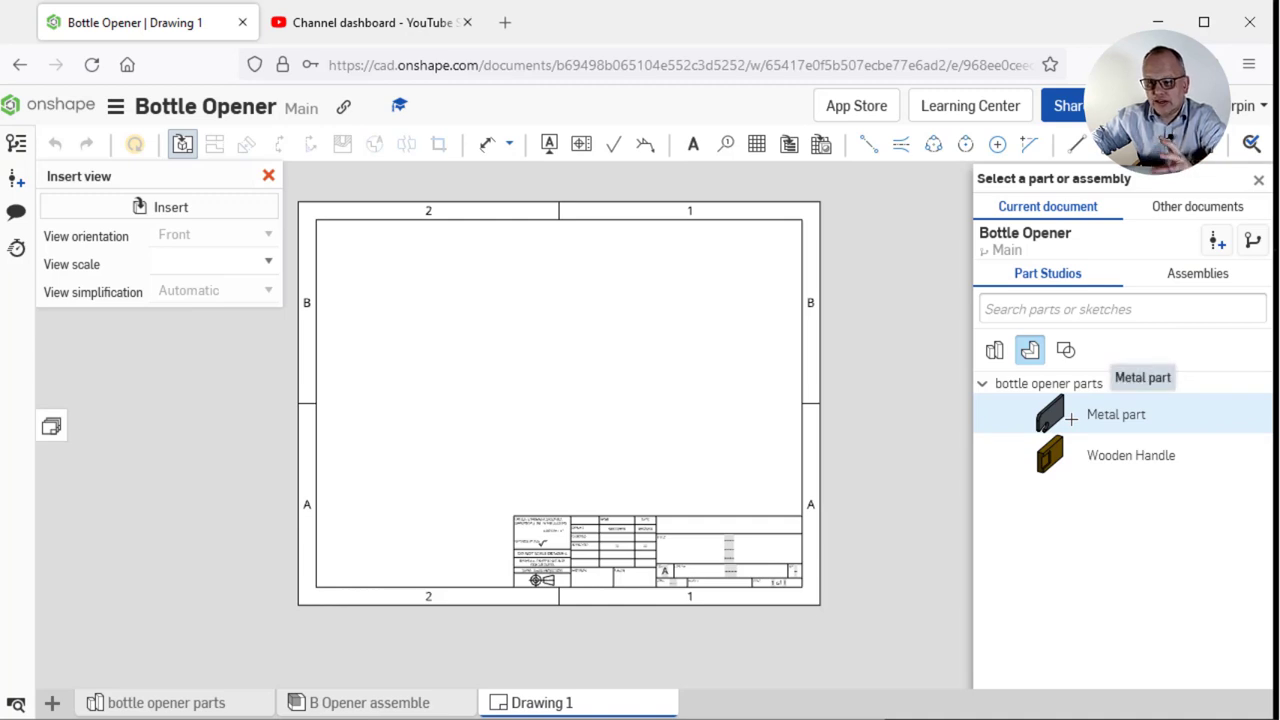
Insert a B Opener assemble base view with projected views placed above it and to its right
click(1200, 273)
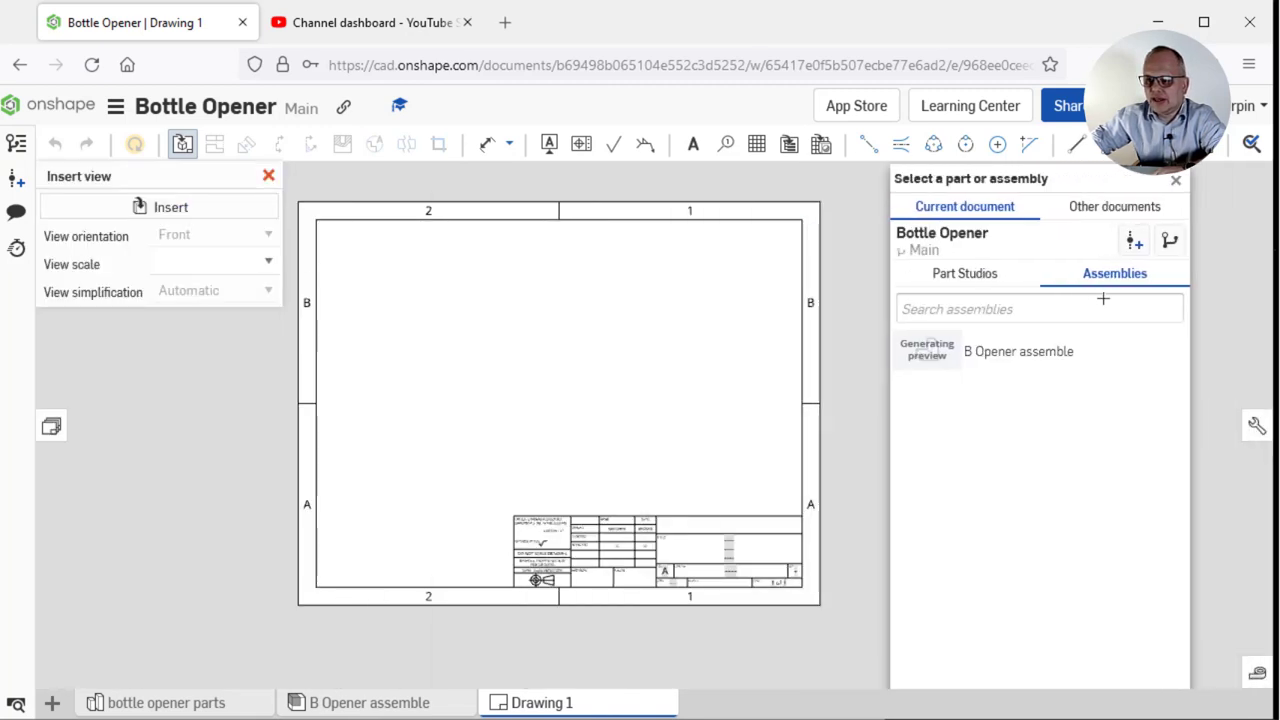
click(986, 351)
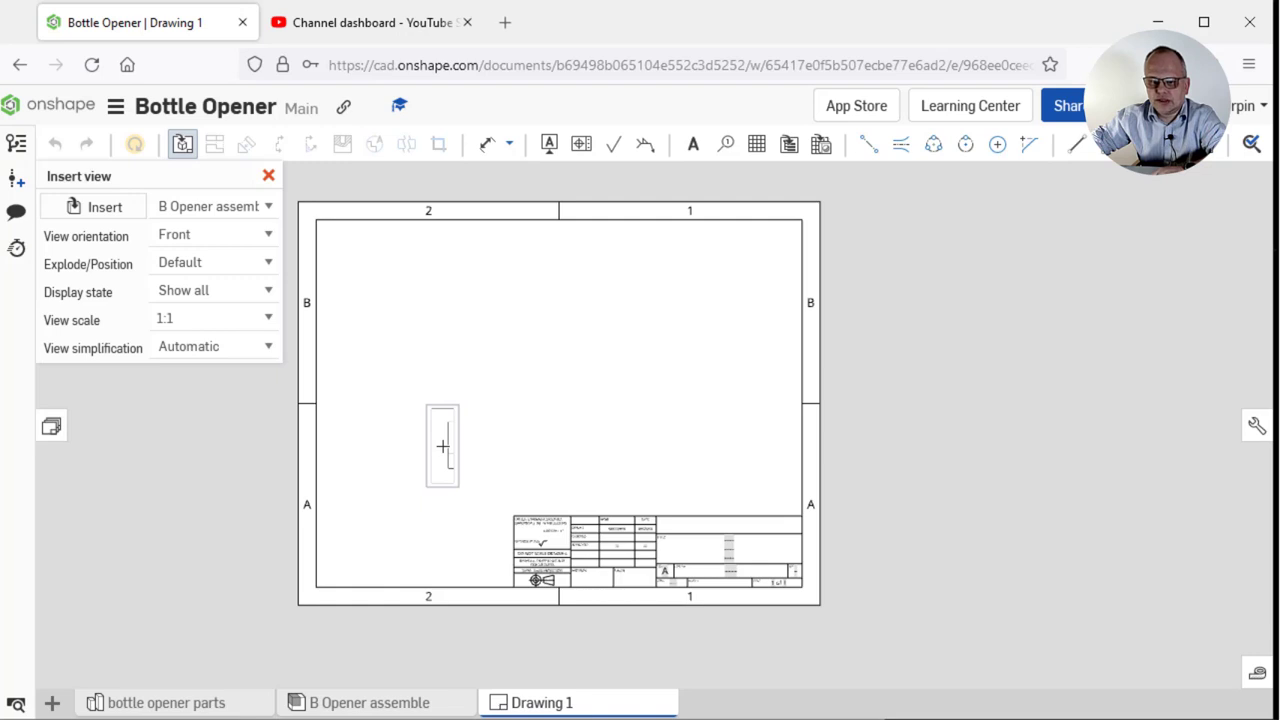
click(443, 447)
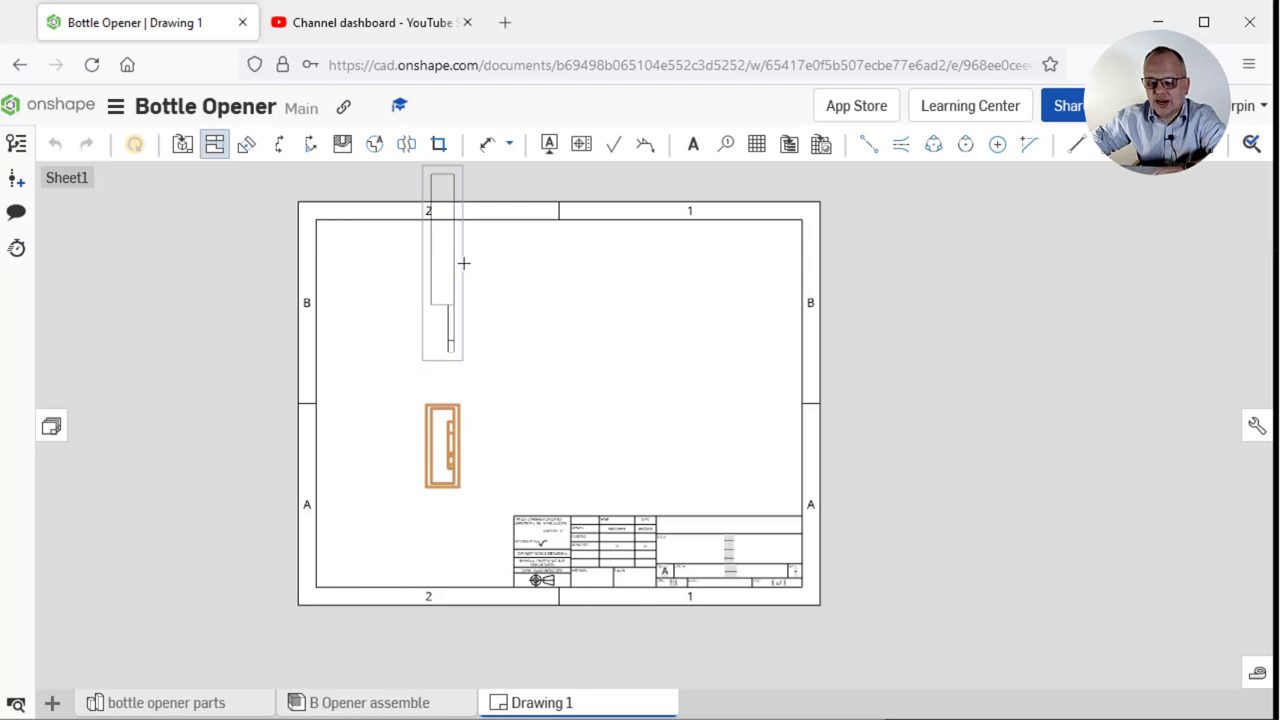
click(463, 263)
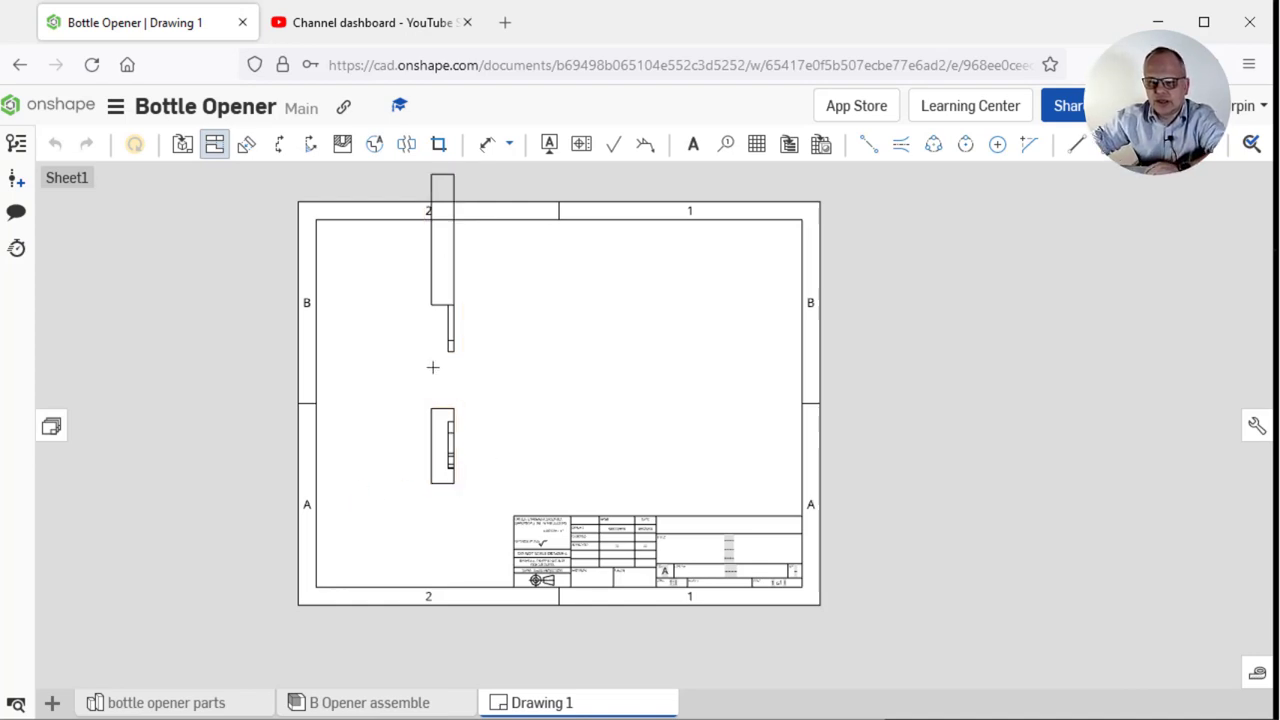
click(452, 440)
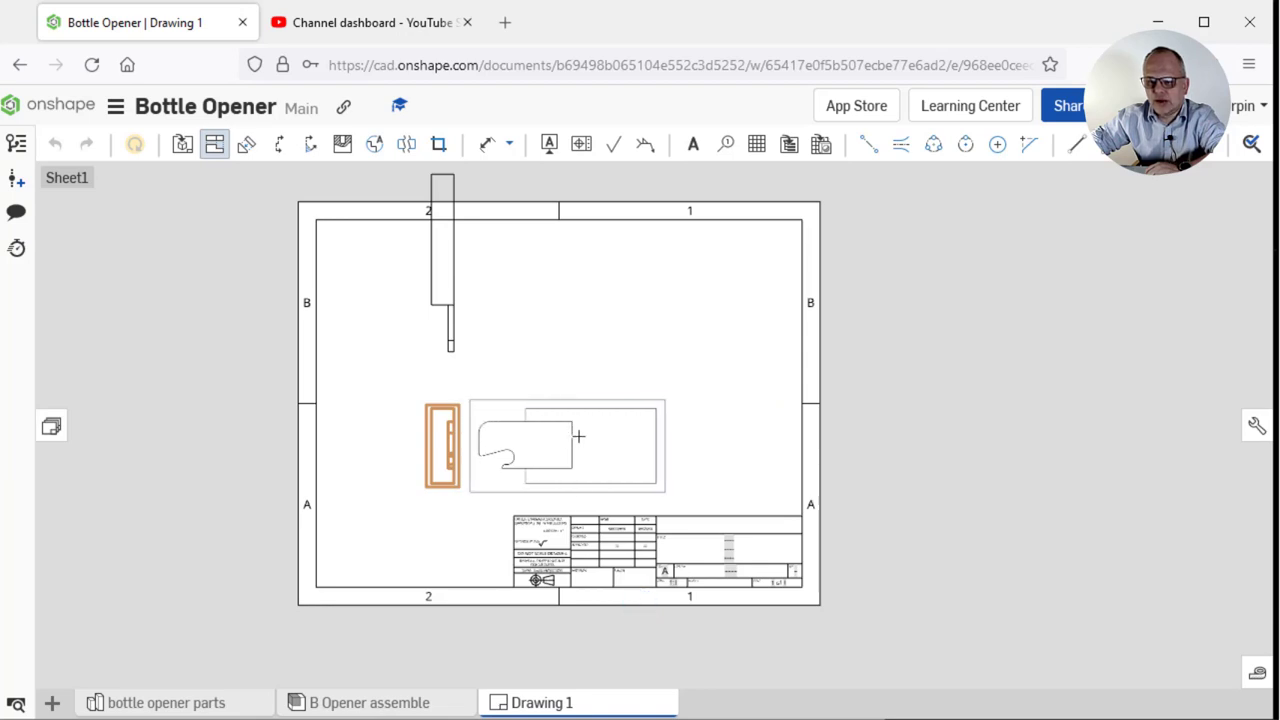
click(578, 436)
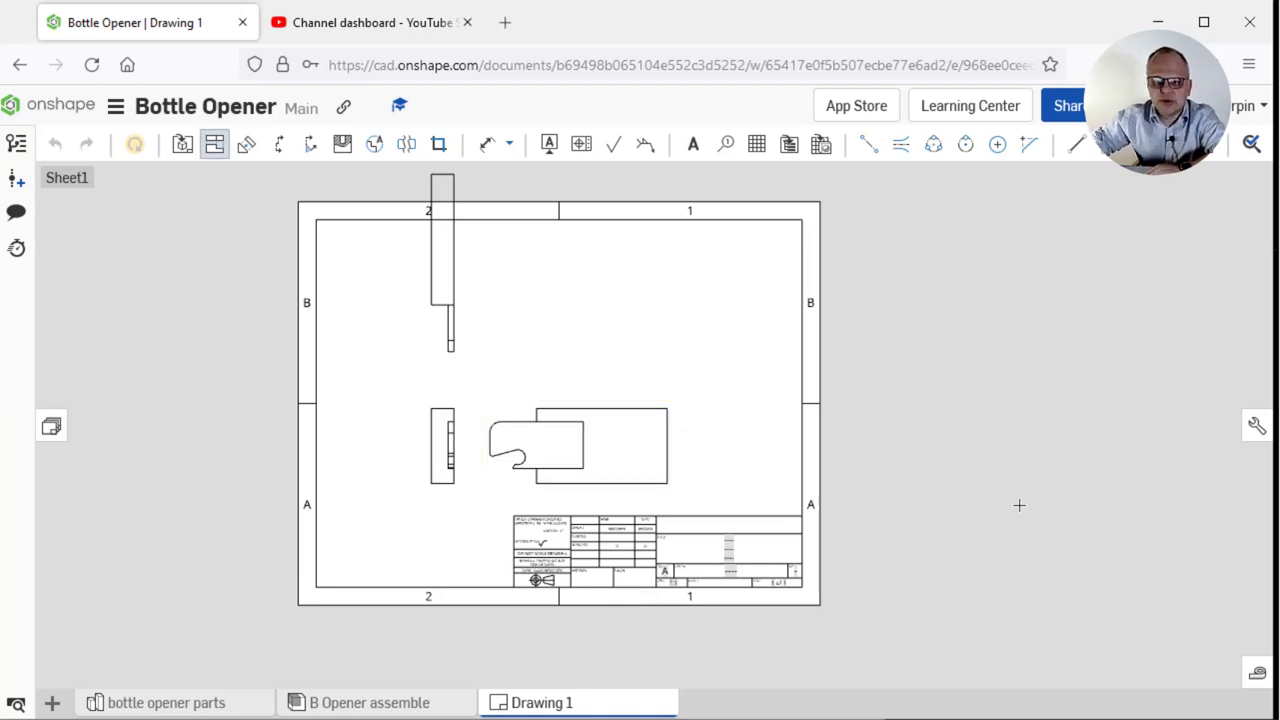
key(f)
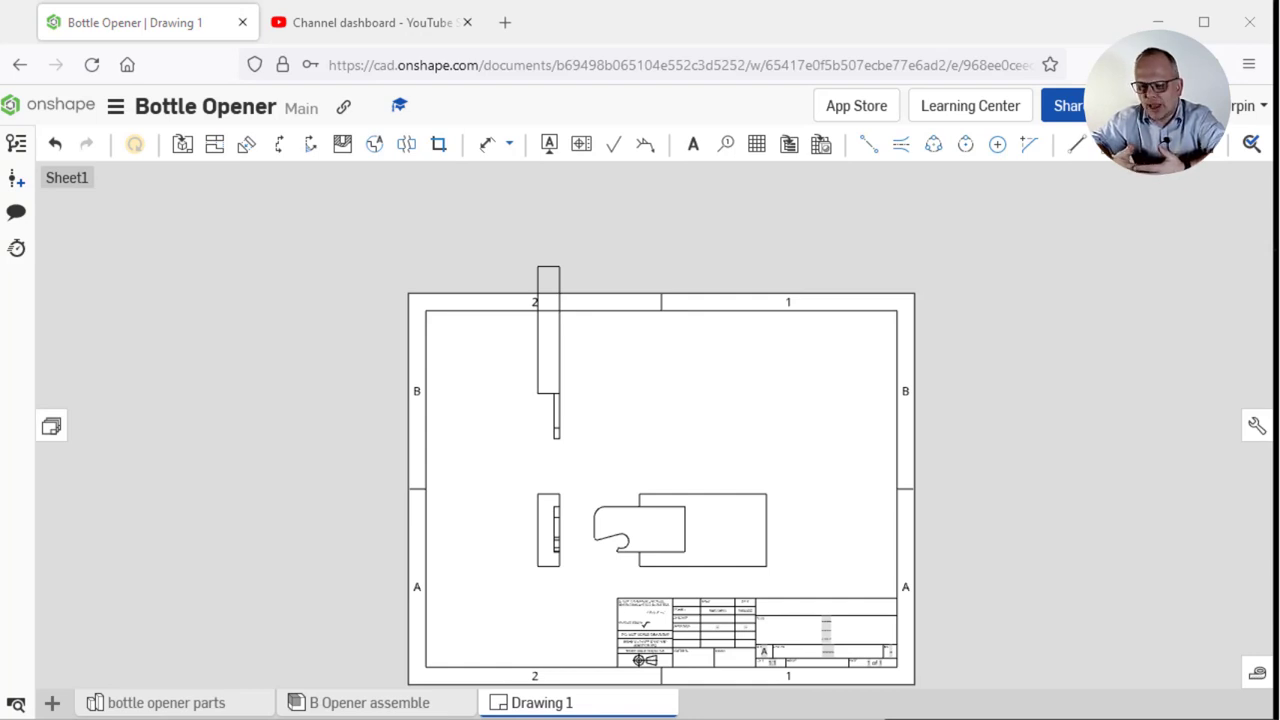
Set the sheet Size to A Portrait in Sheet properties
right_click(731, 422)
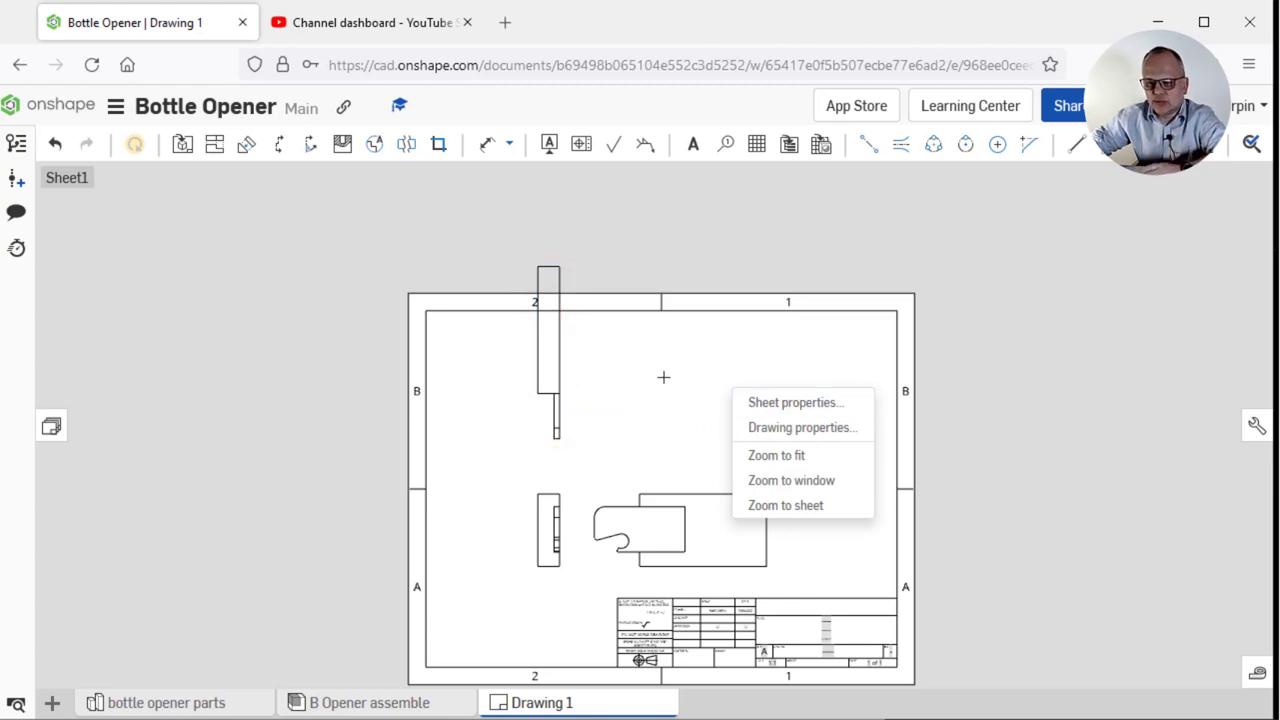
click(823, 403)
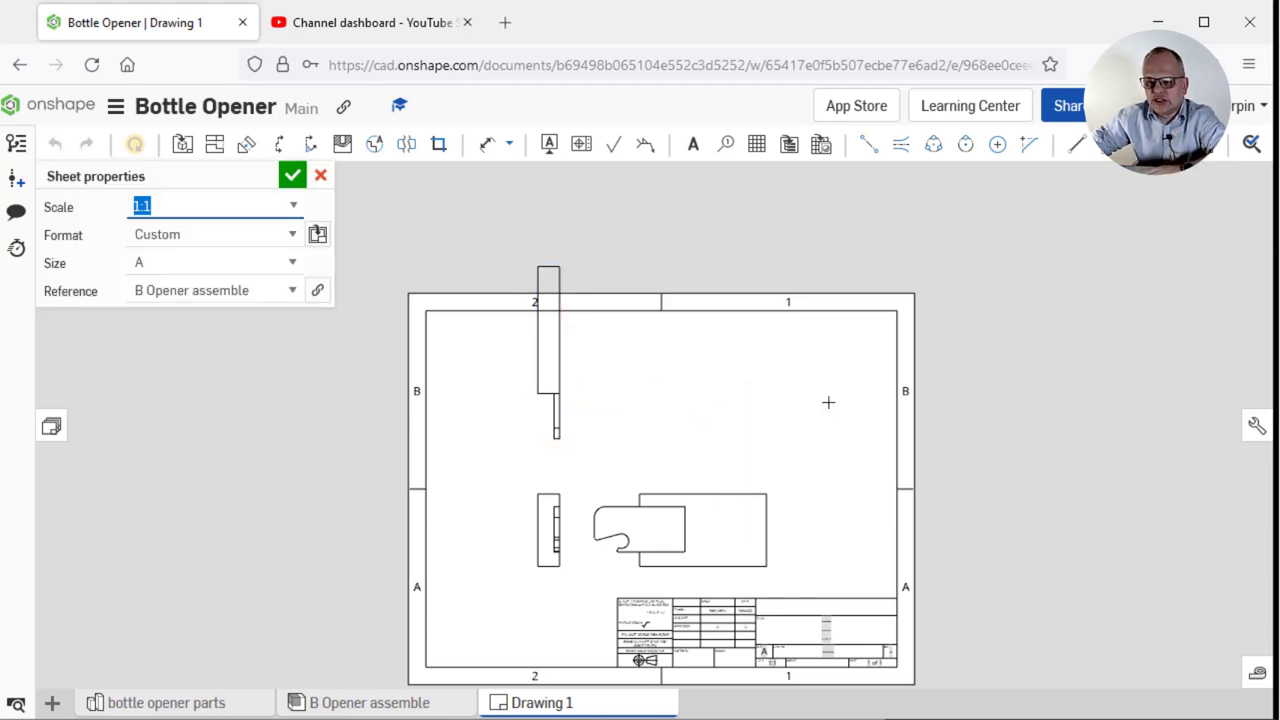
click(293, 260)
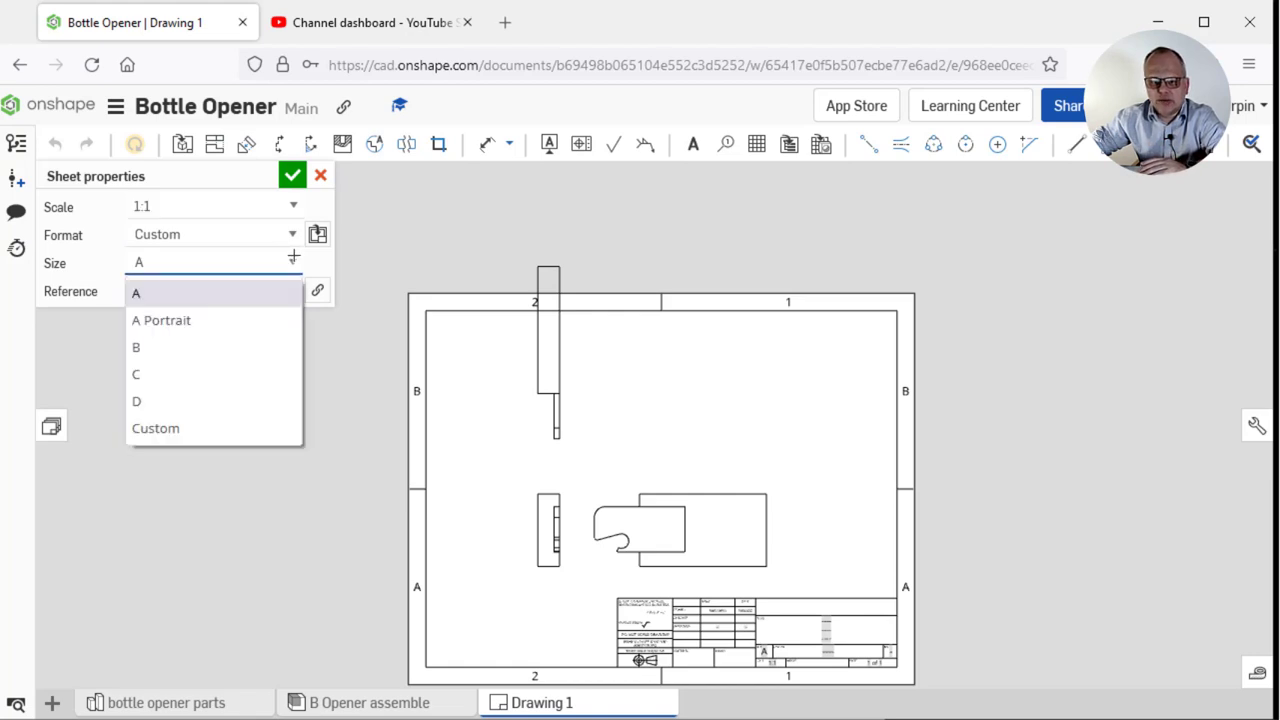
click(170, 320)
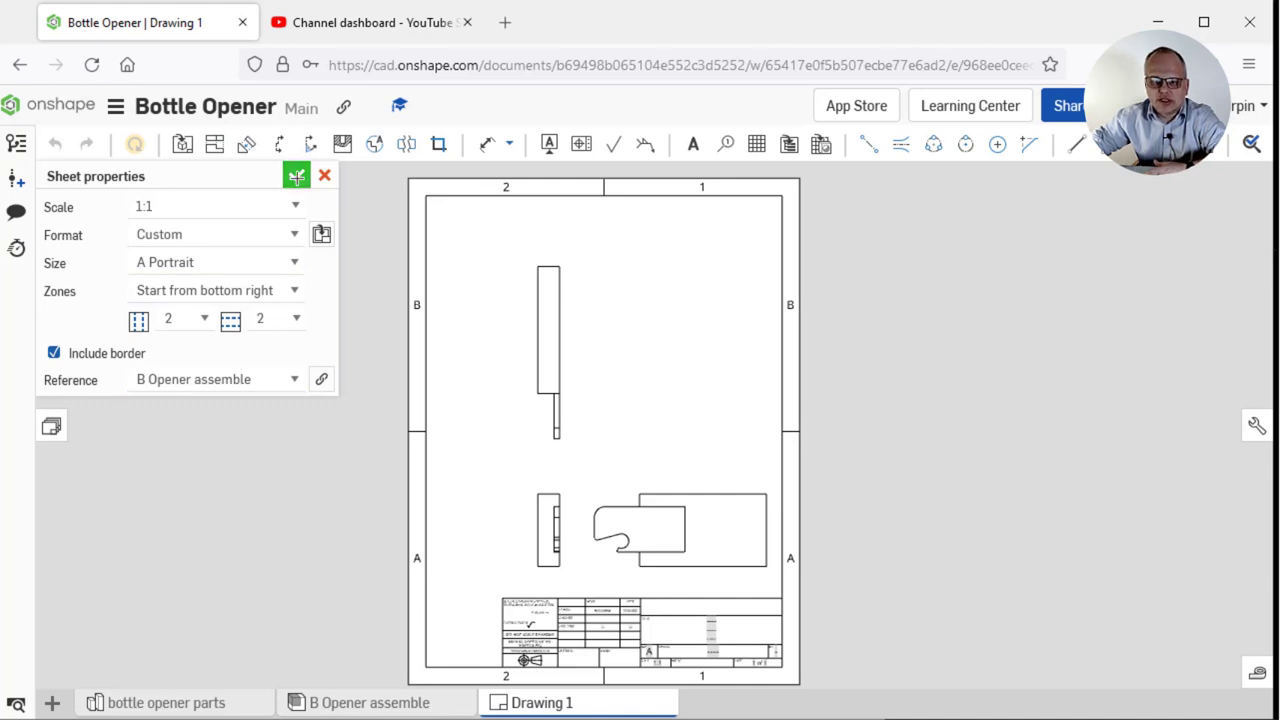
click(296, 176)
mouse_move(561, 357)
mouse_down()
mouse_move(557, 328)
mouse_move(522, 320)
mouse_up()
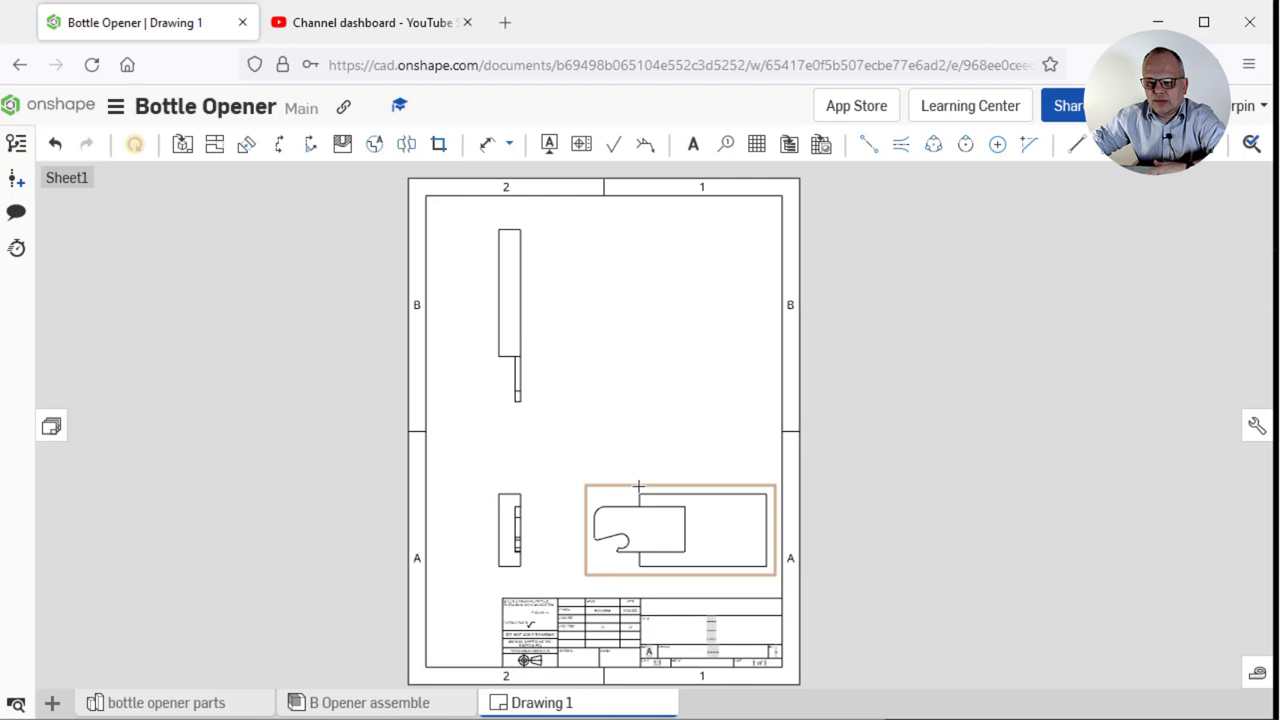
drag(639, 486, 617, 462)
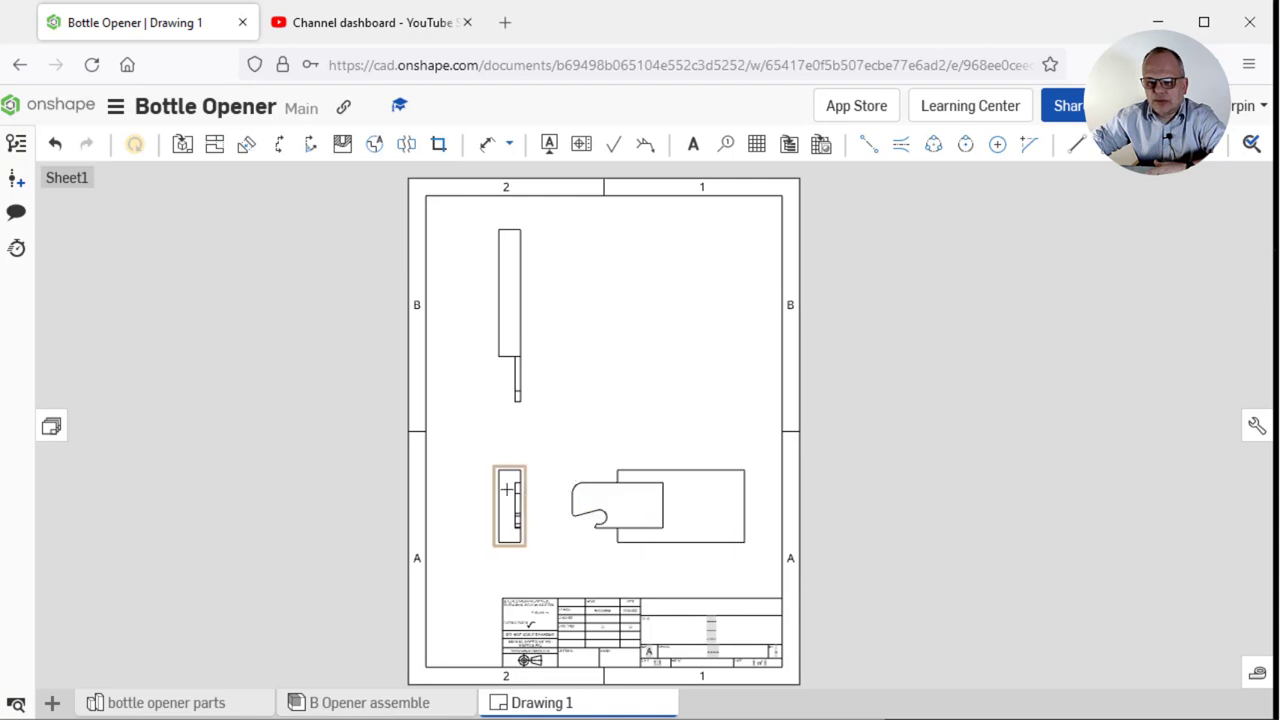
drag(506, 489, 491, 485)
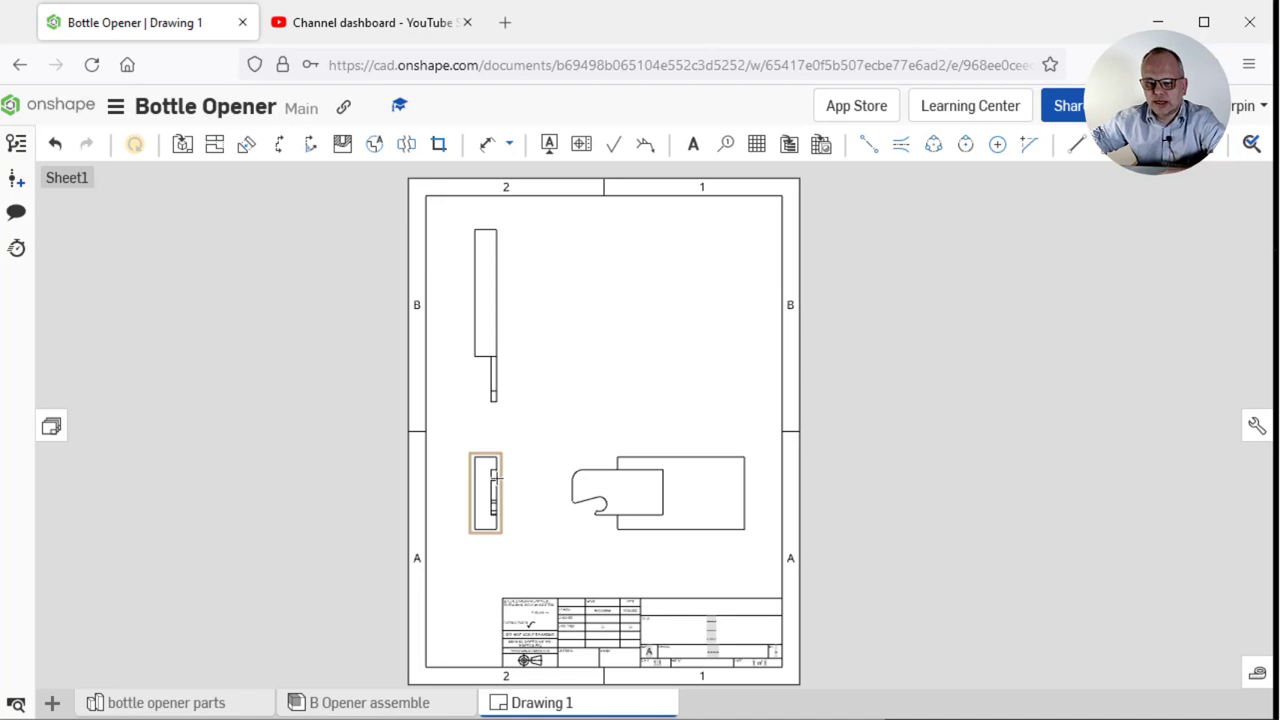
right_click(496, 478)
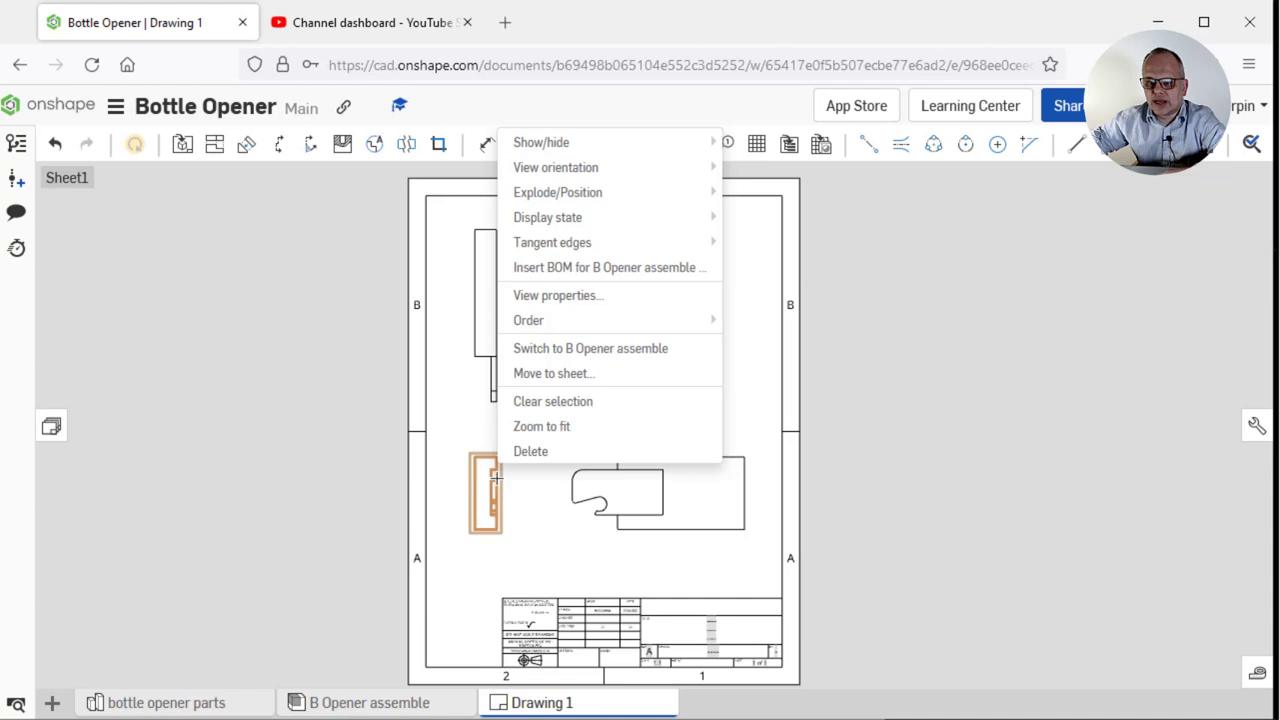
click(748, 349)
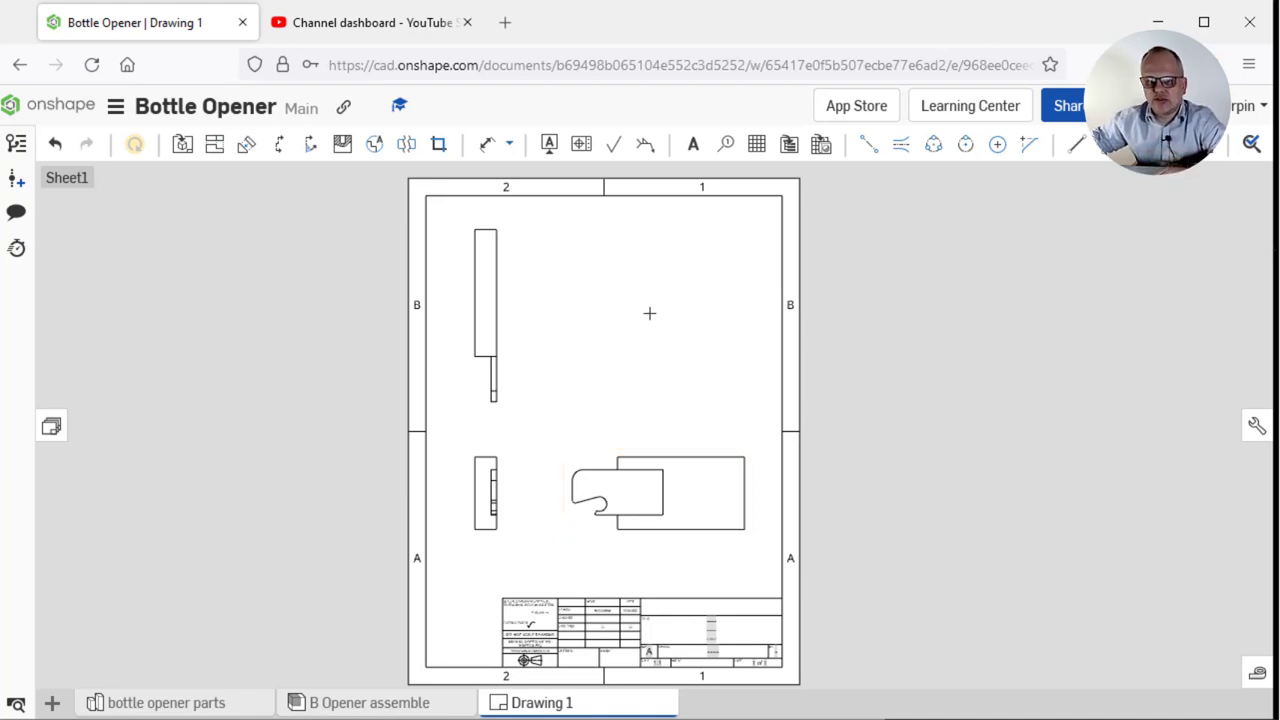
Dimension the large view's width as 70, placed above the part
click(490, 145)
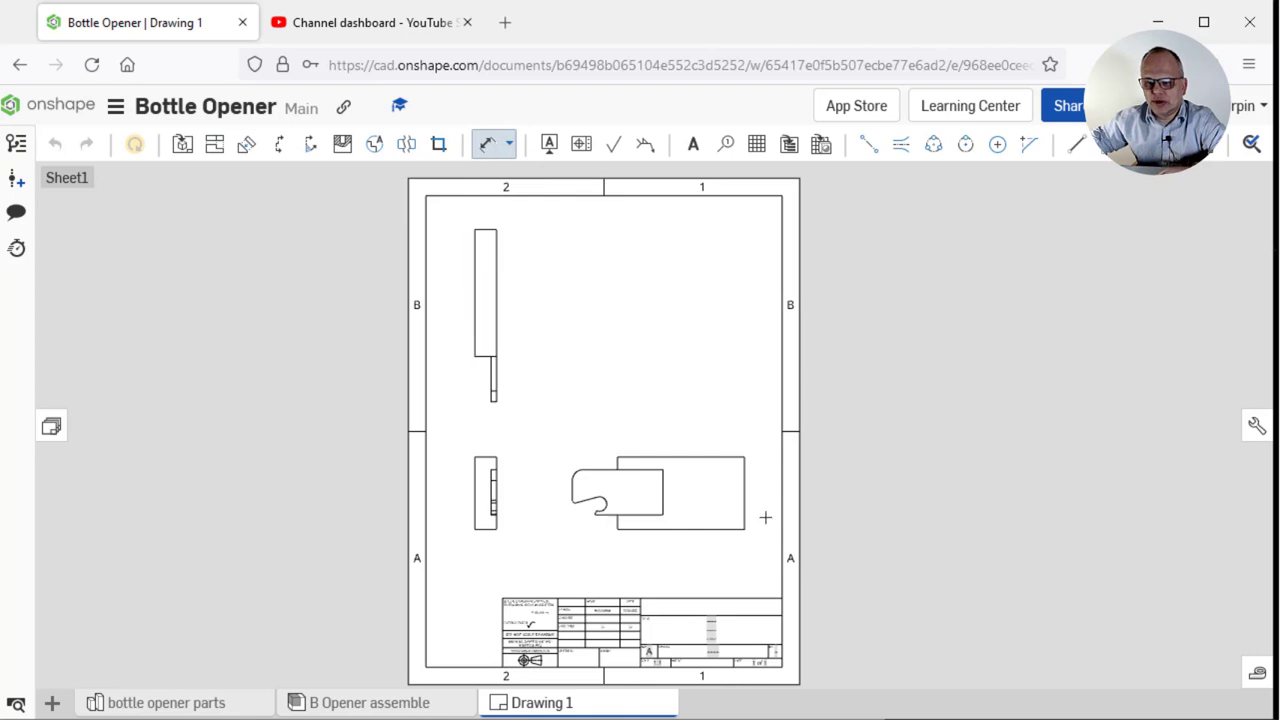
scroll(752, 472, up, 3)
scroll(731, 453, up, 3)
mouse_move(631, 480)
middle_down()
mouse_move(677, 360)
mouse_move(768, 347)
mouse_move(771, 380)
mouse_move(754, 343)
middle_up()
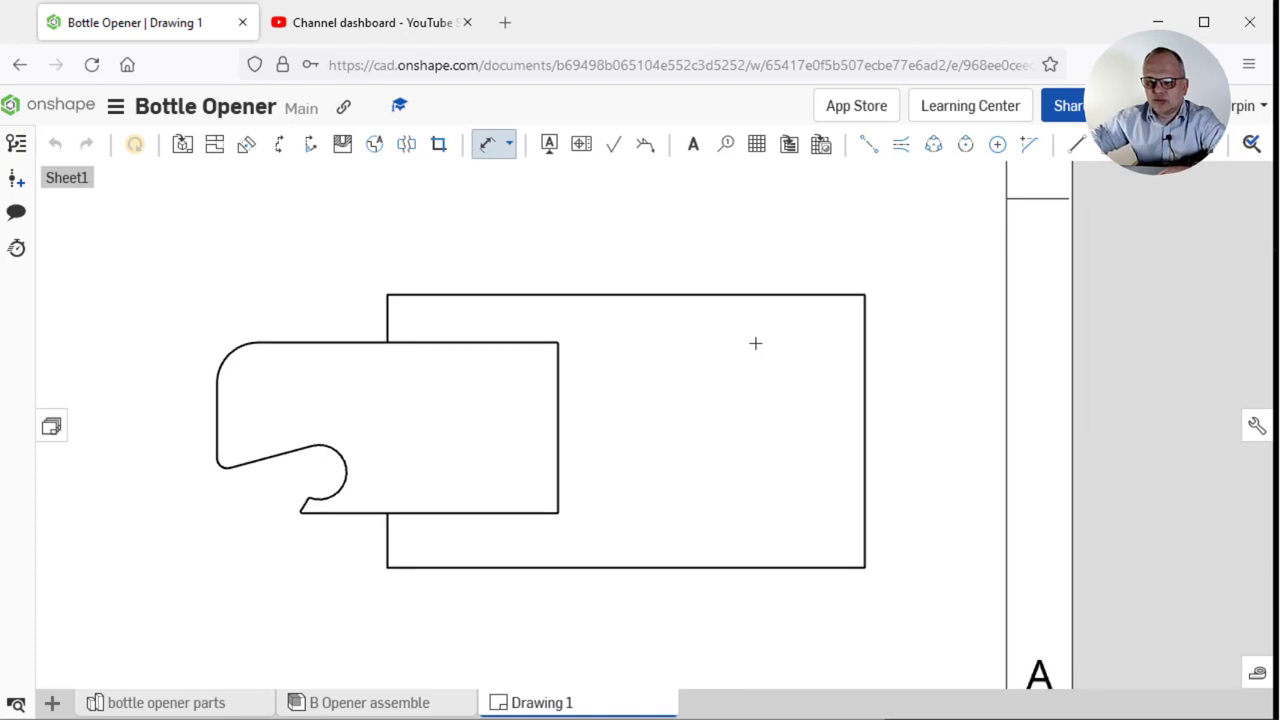
click(865, 330)
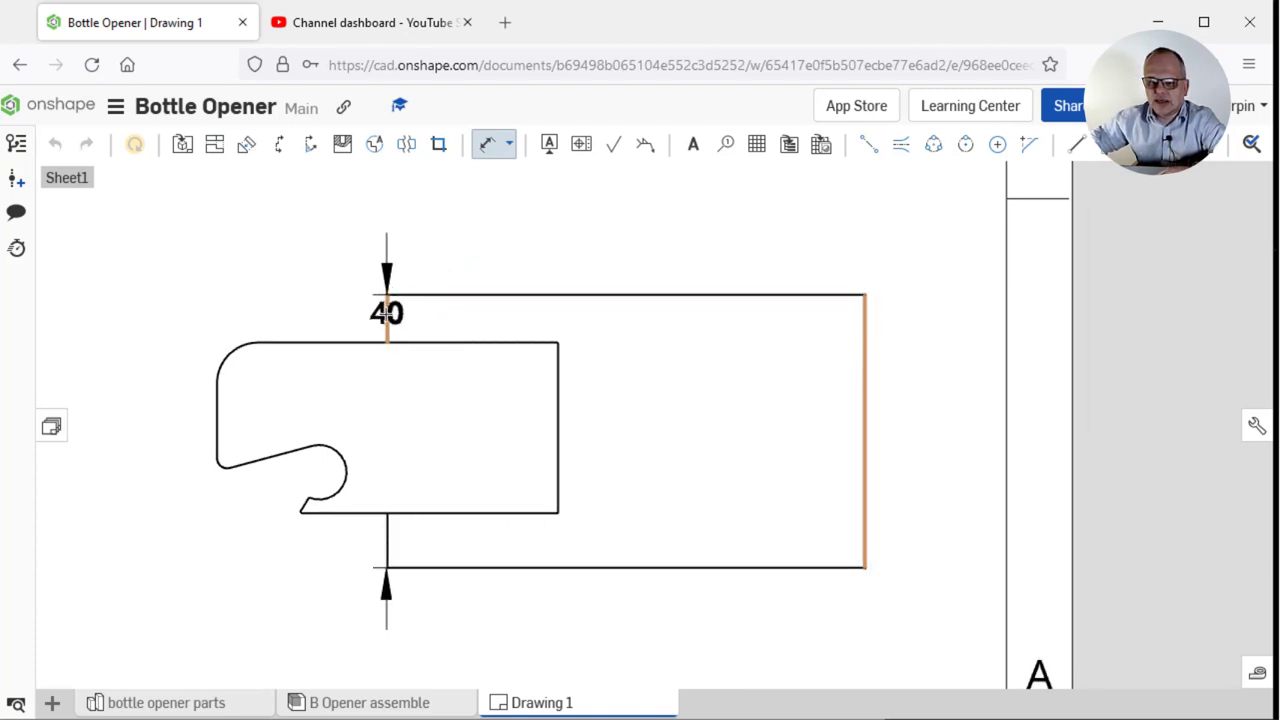
click(387, 318)
click(622, 228)
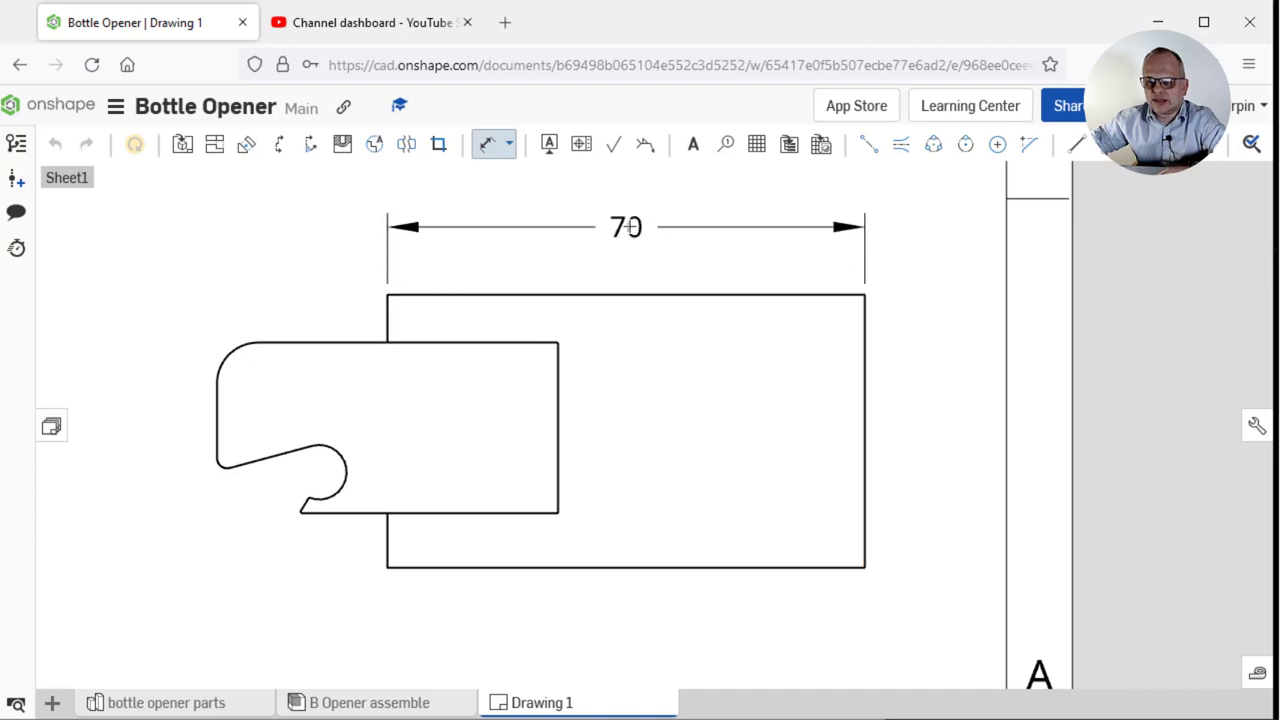
Add the 40 height dimension to the right of the large view
click(808, 566)
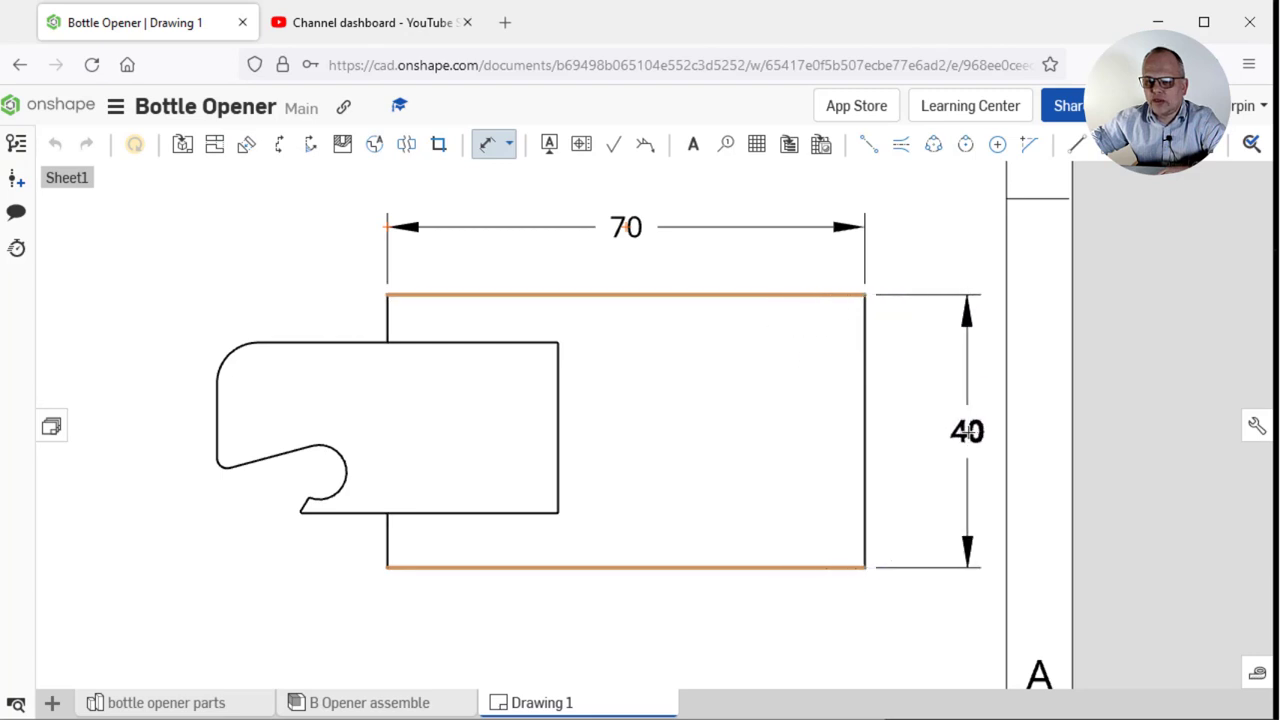
click(968, 430)
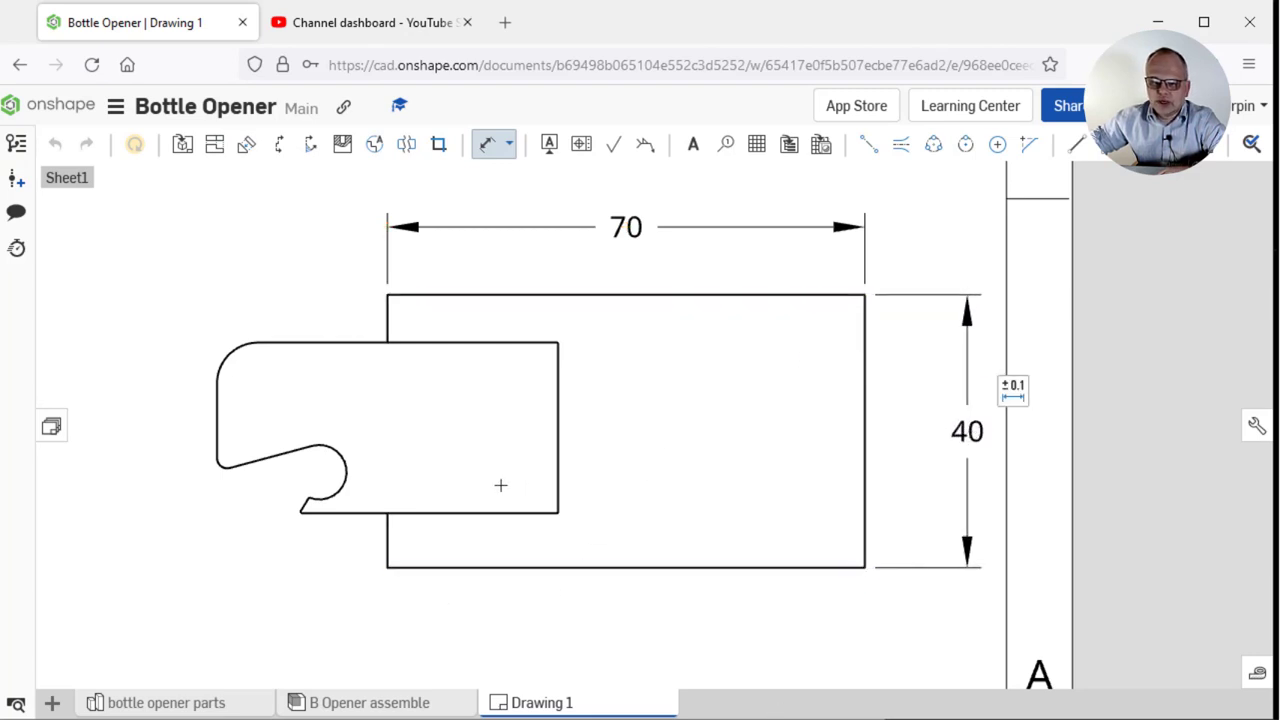
scroll(263, 556, down, 5)
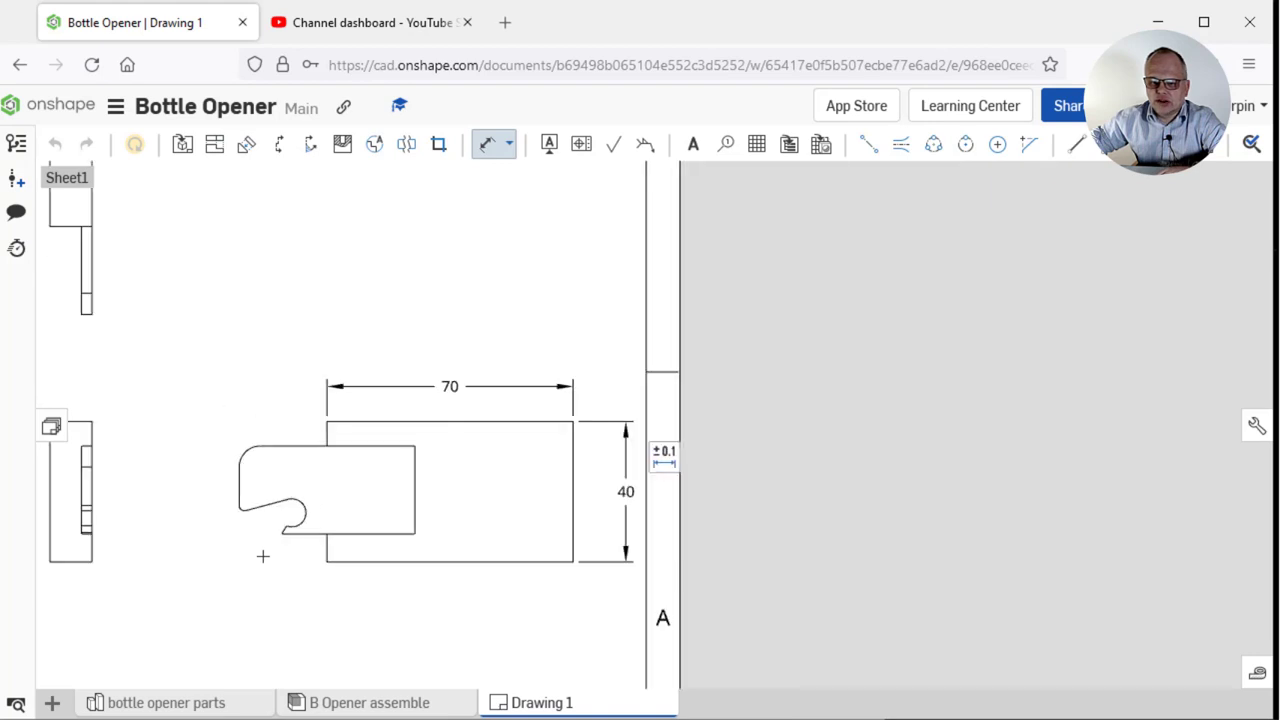
scroll(262, 540, up, 2)
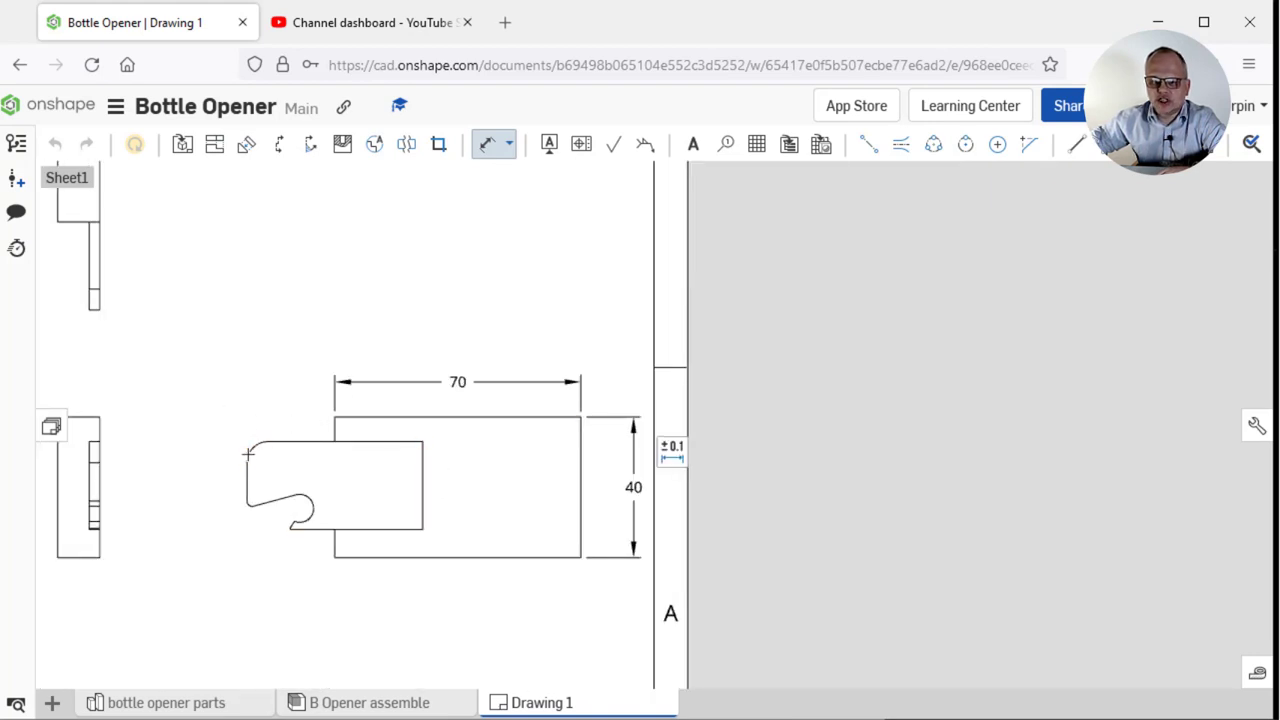
scroll(237, 480, up, 2)
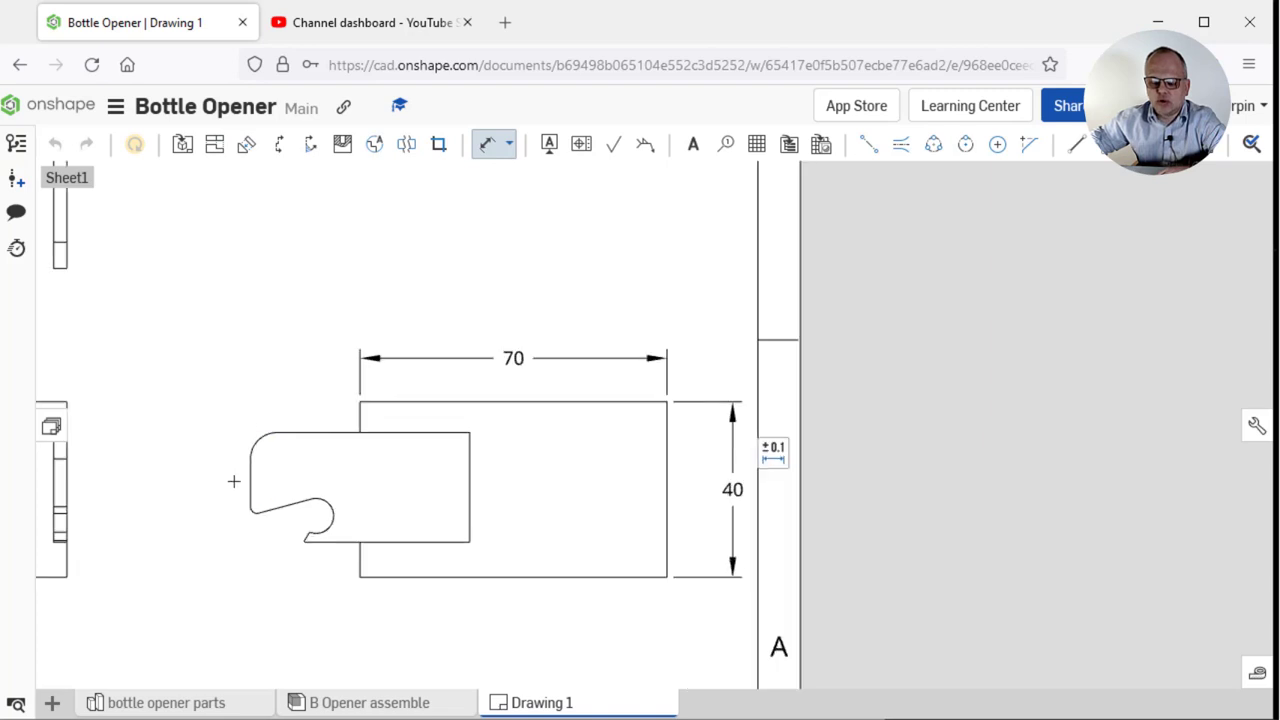
scroll(305, 420, up, 2)
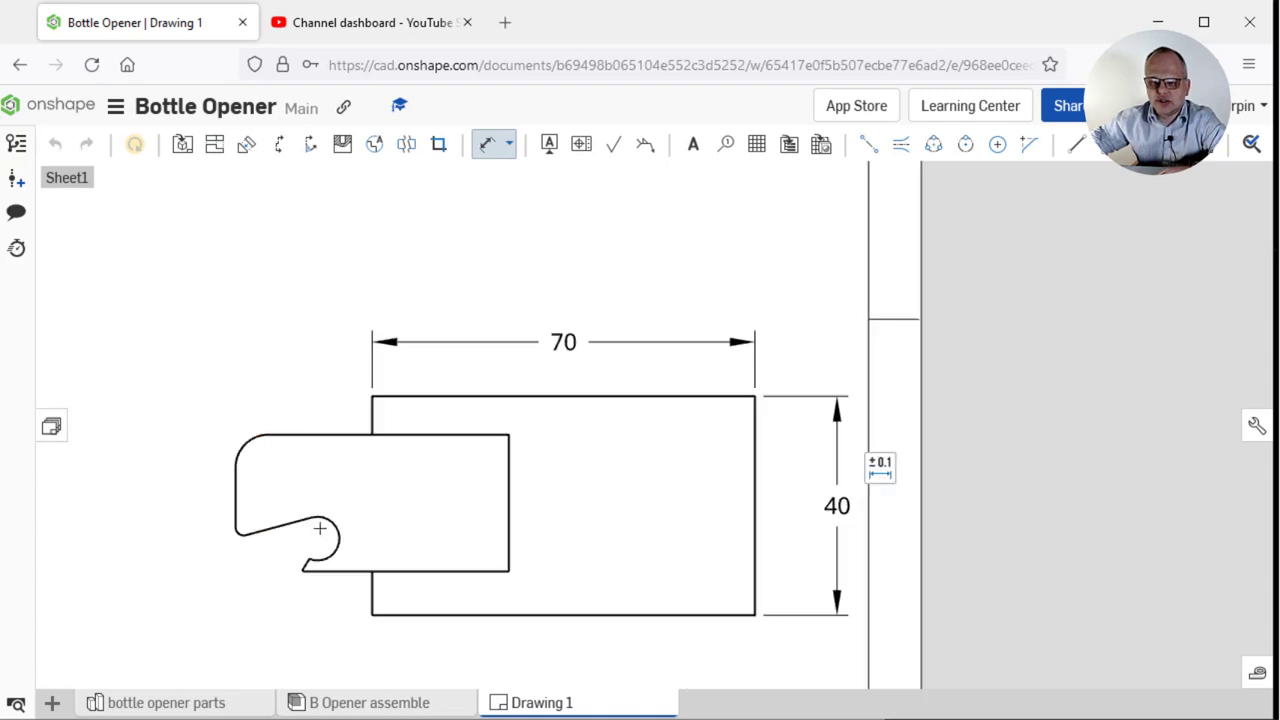
scroll(243, 487, up, 1)
scroll(243, 487, down, 4)
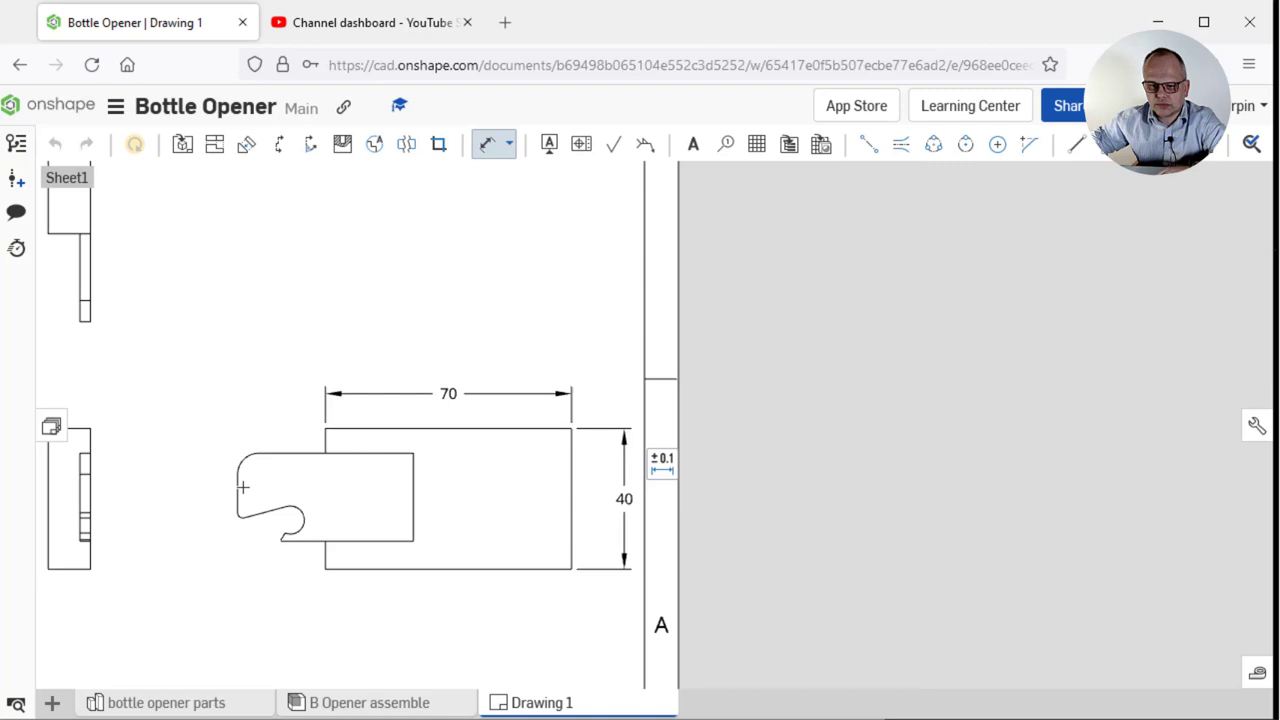
mouse_move(214, 483)
middle_down()
mouse_move(457, 480)
mouse_move(424, 480)
middle_up()
mouse_move(766, 493)
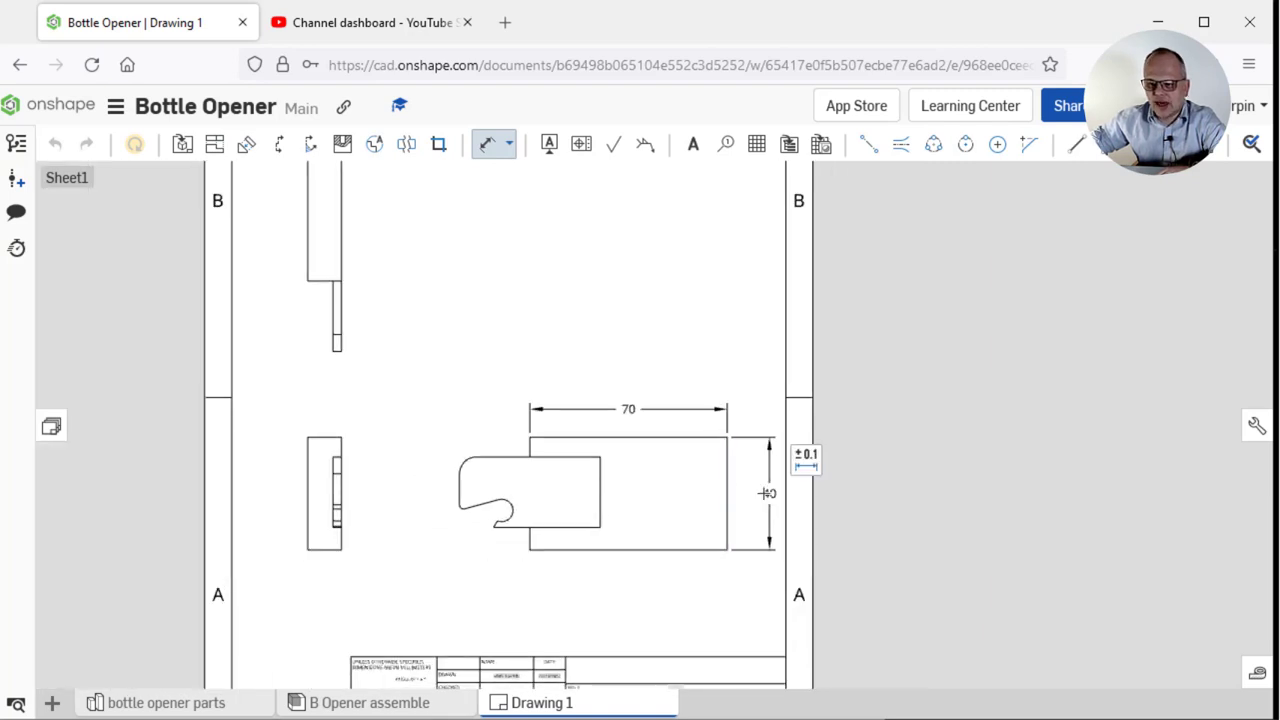
Dimension the lower-left view's height as 40, placed on its left
click(324, 437)
click(318, 550)
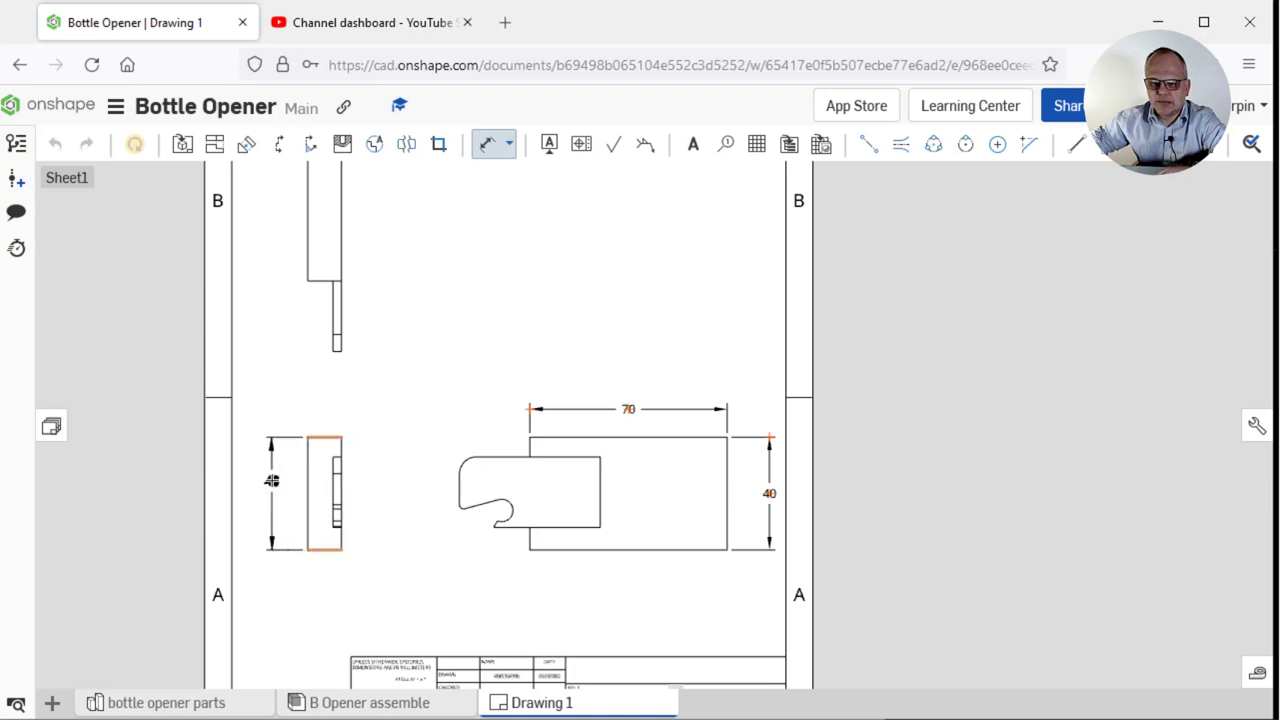
click(268, 493)
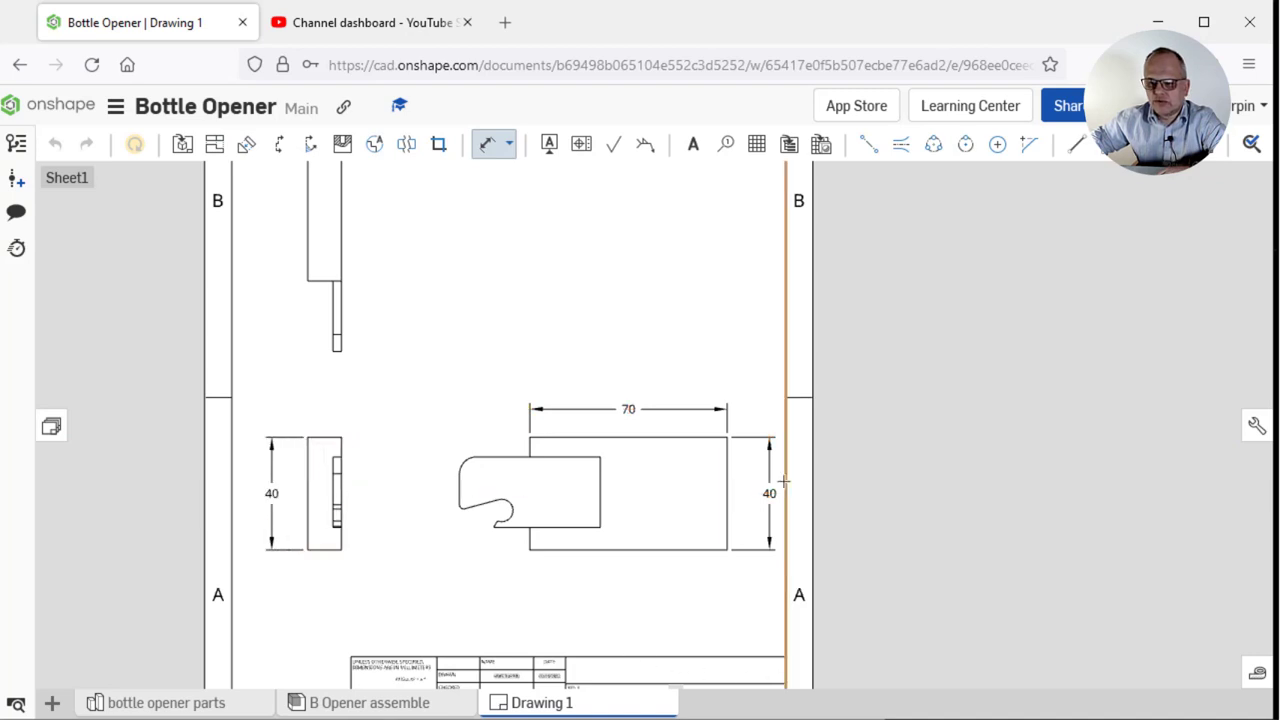
click(290, 485)
middle_drag(505, 358, 559, 407)
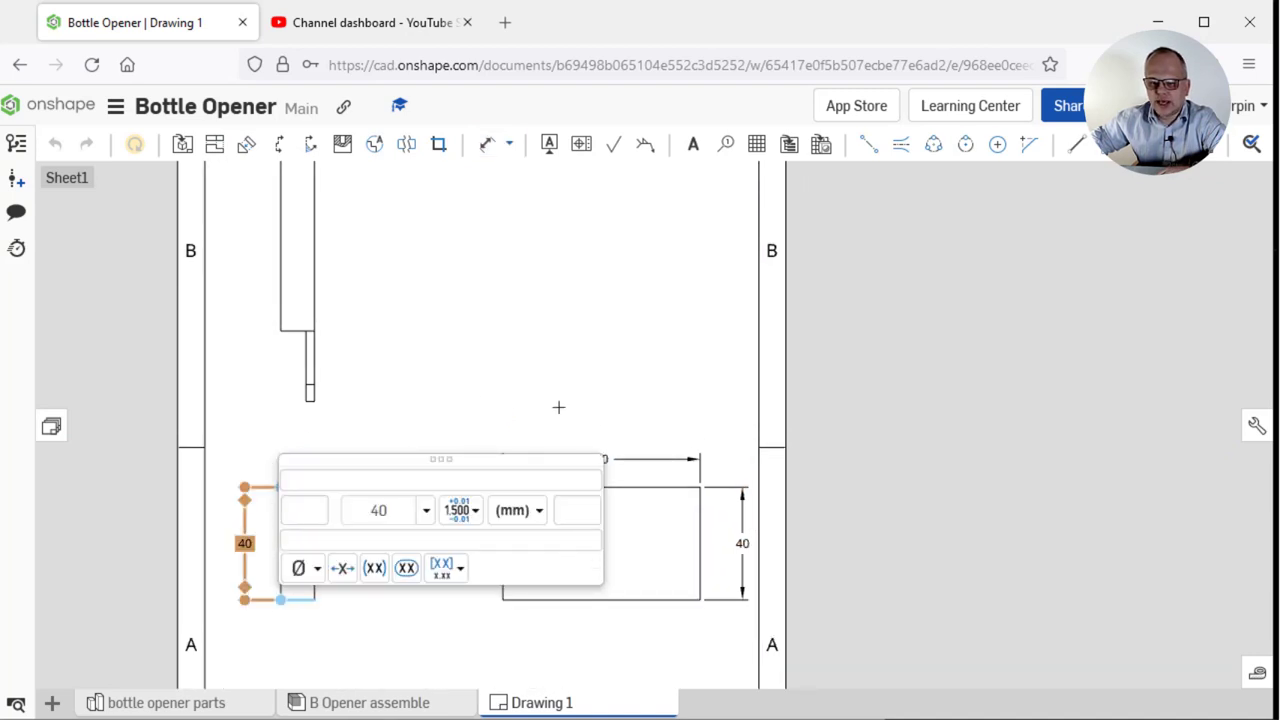
click(394, 606)
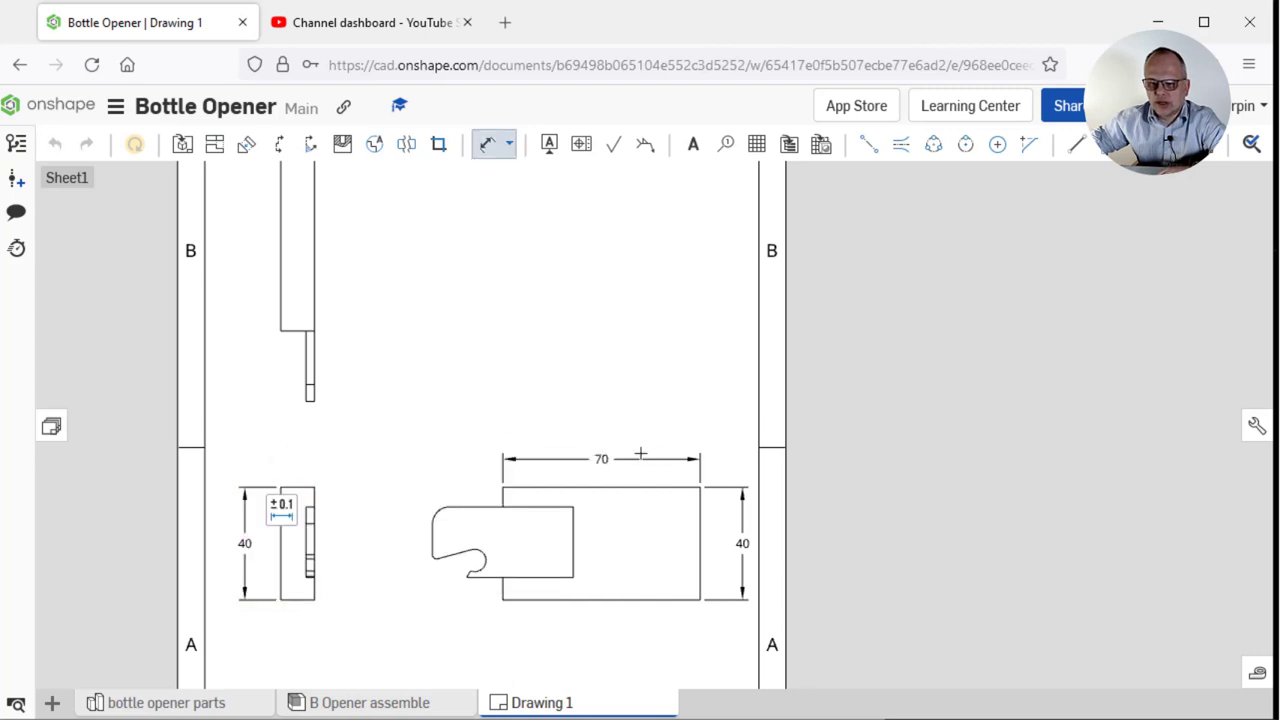
Dimension the upper-left view's length as 70, placed to its left
middle_drag(477, 274, 500, 389)
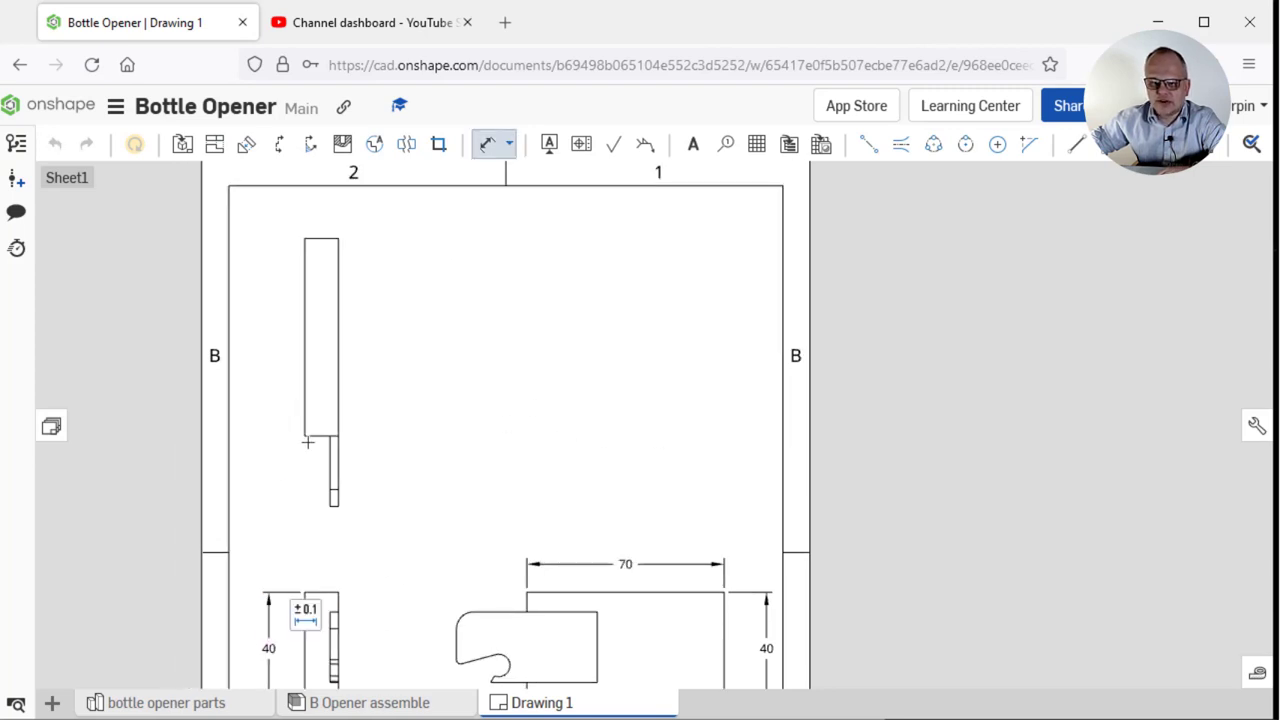
click(322, 239)
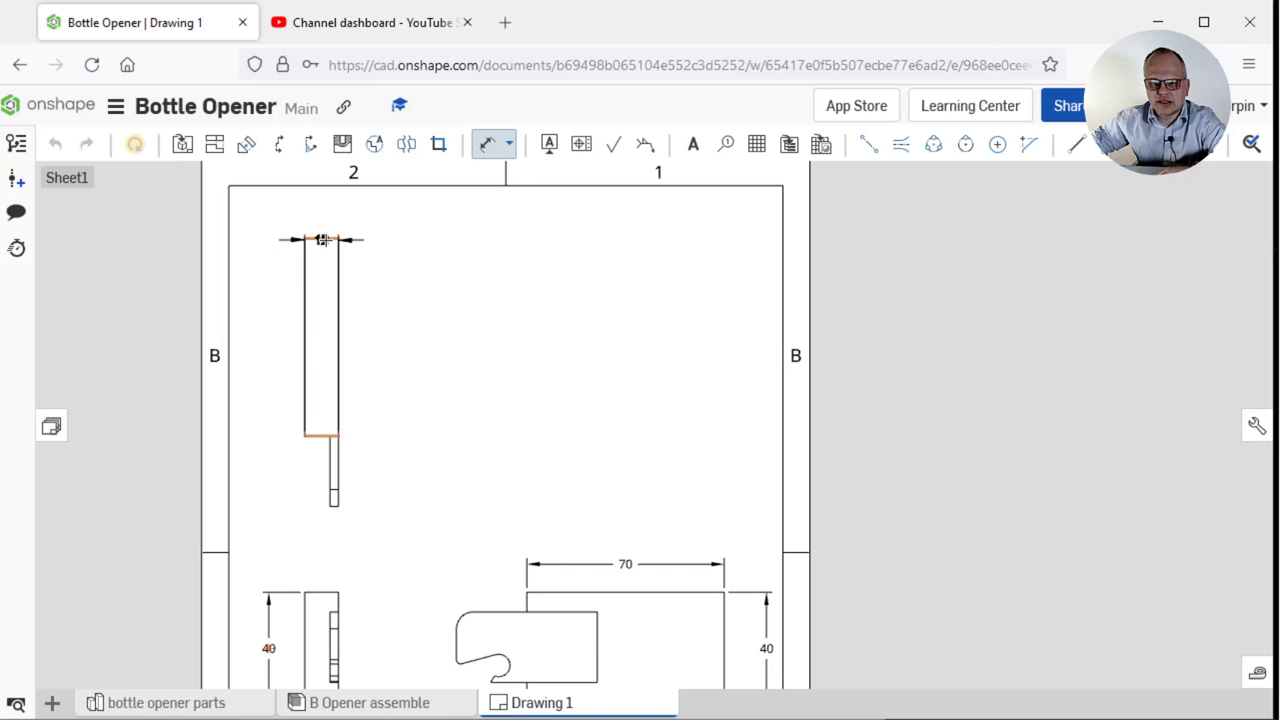
click(268, 338)
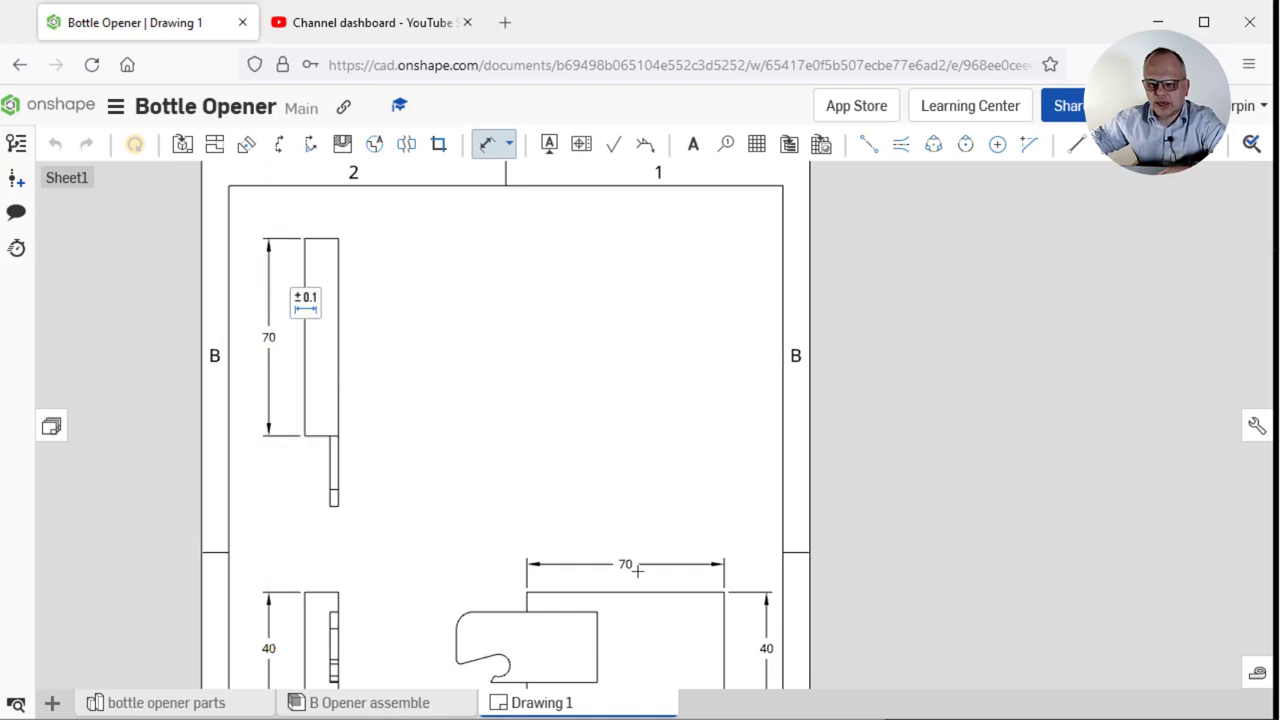
scroll(522, 330, down, 1)
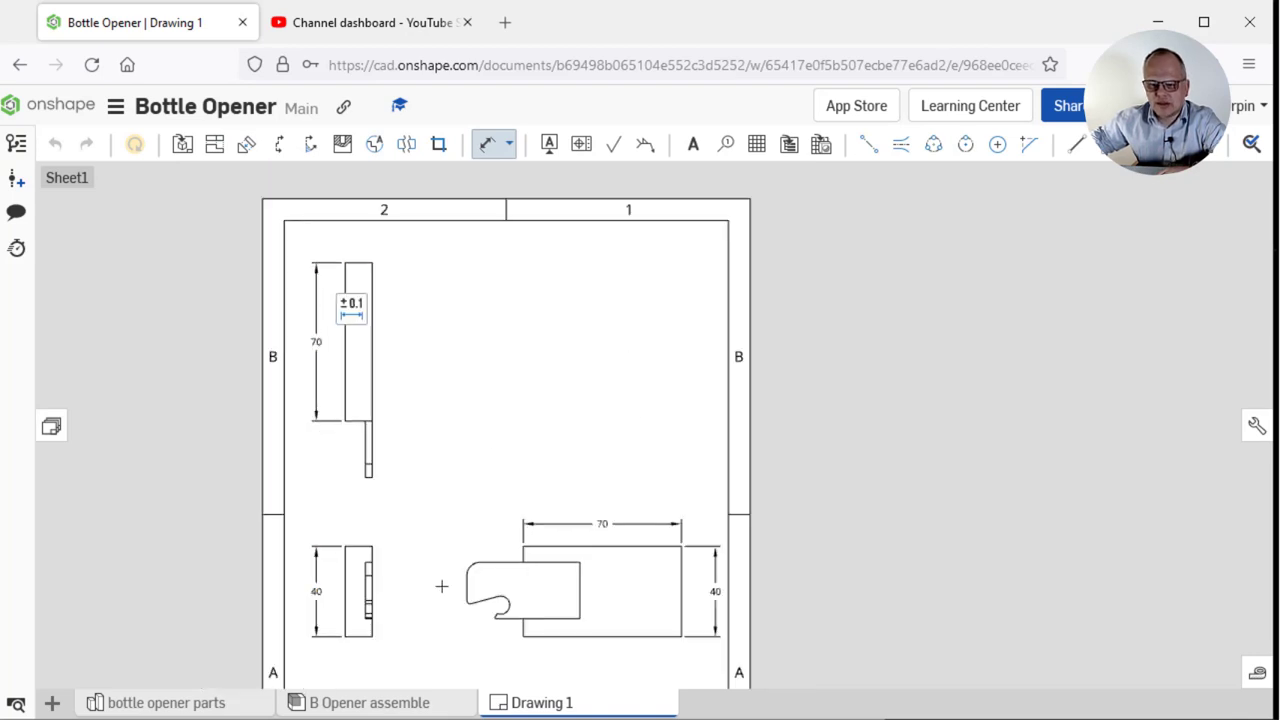
scroll(480, 623, up, 3)
Dimension the hook section's 50 length below the part and its corner fillet as R6
scroll(736, 576, up, 1)
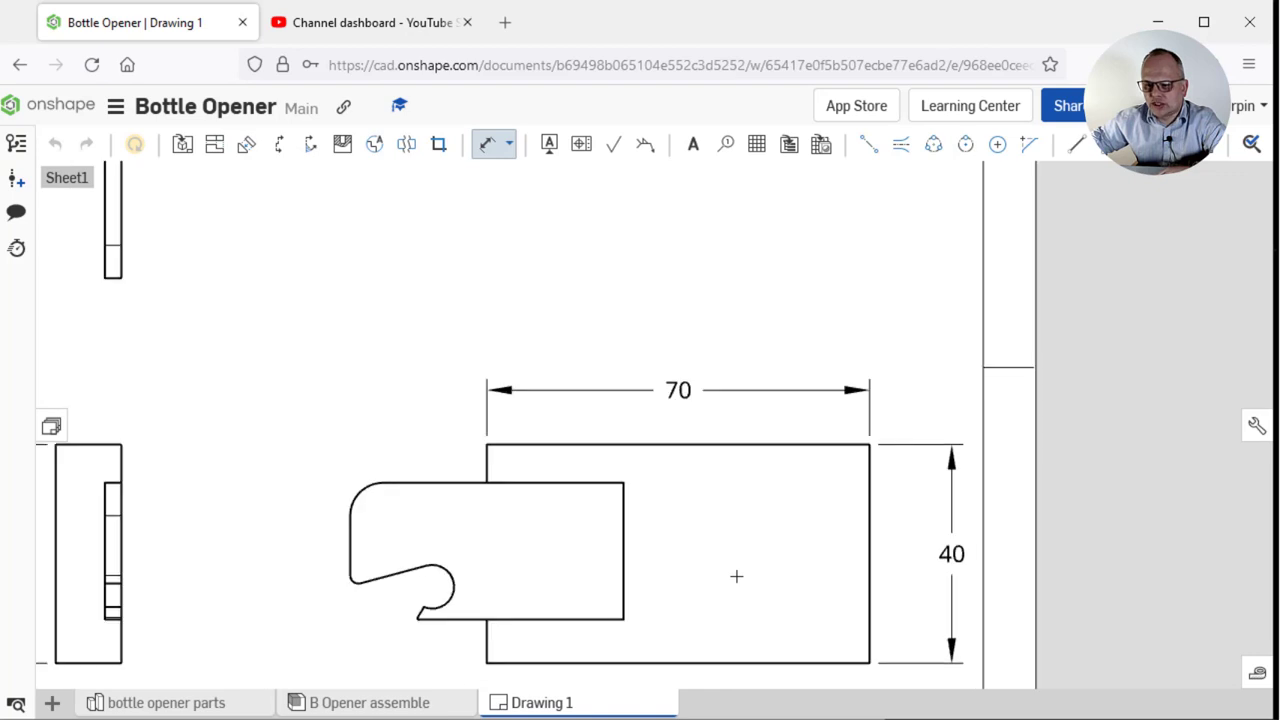
middle_drag(737, 574, 768, 377)
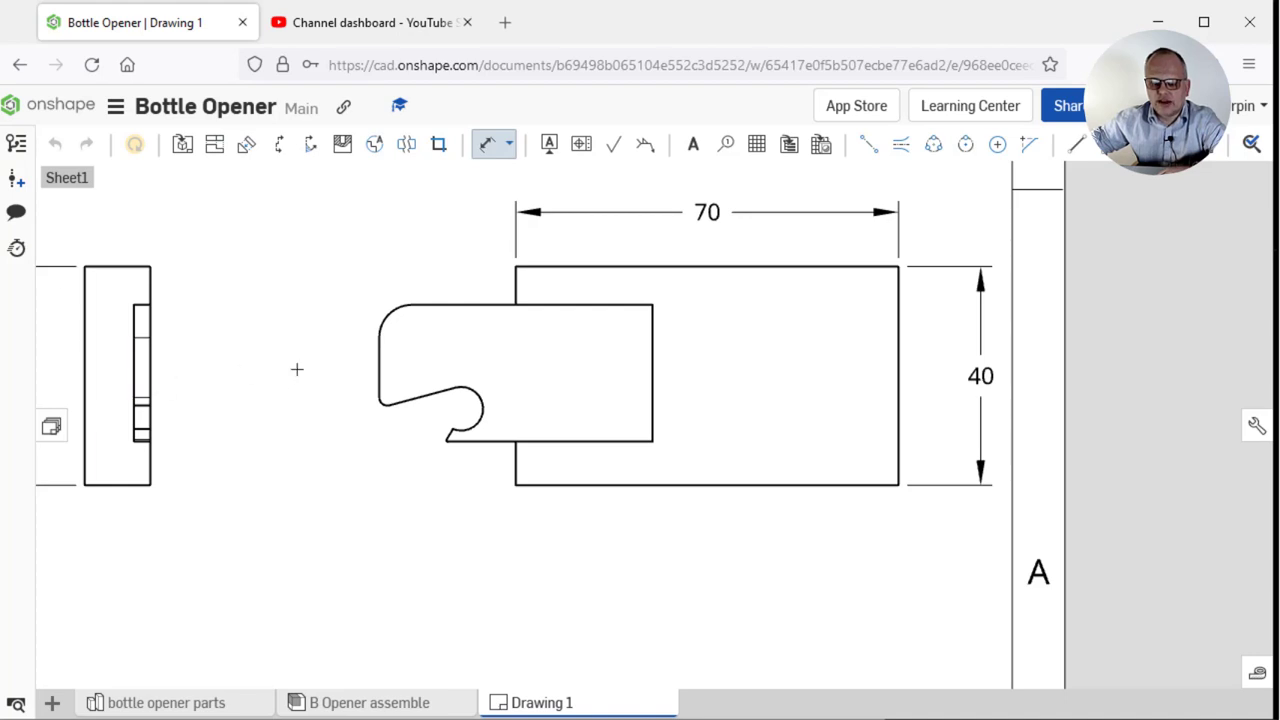
scroll(288, 378, down, 1)
scroll(288, 299, up, 2)
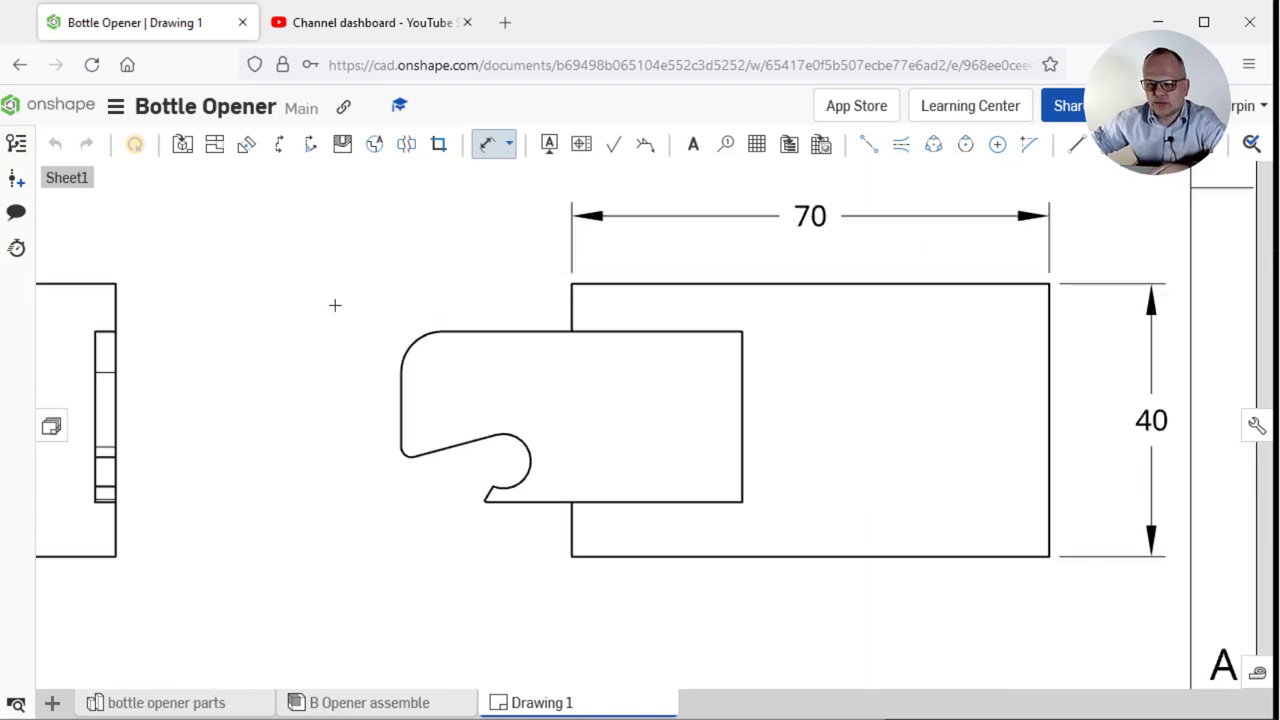
click(743, 382)
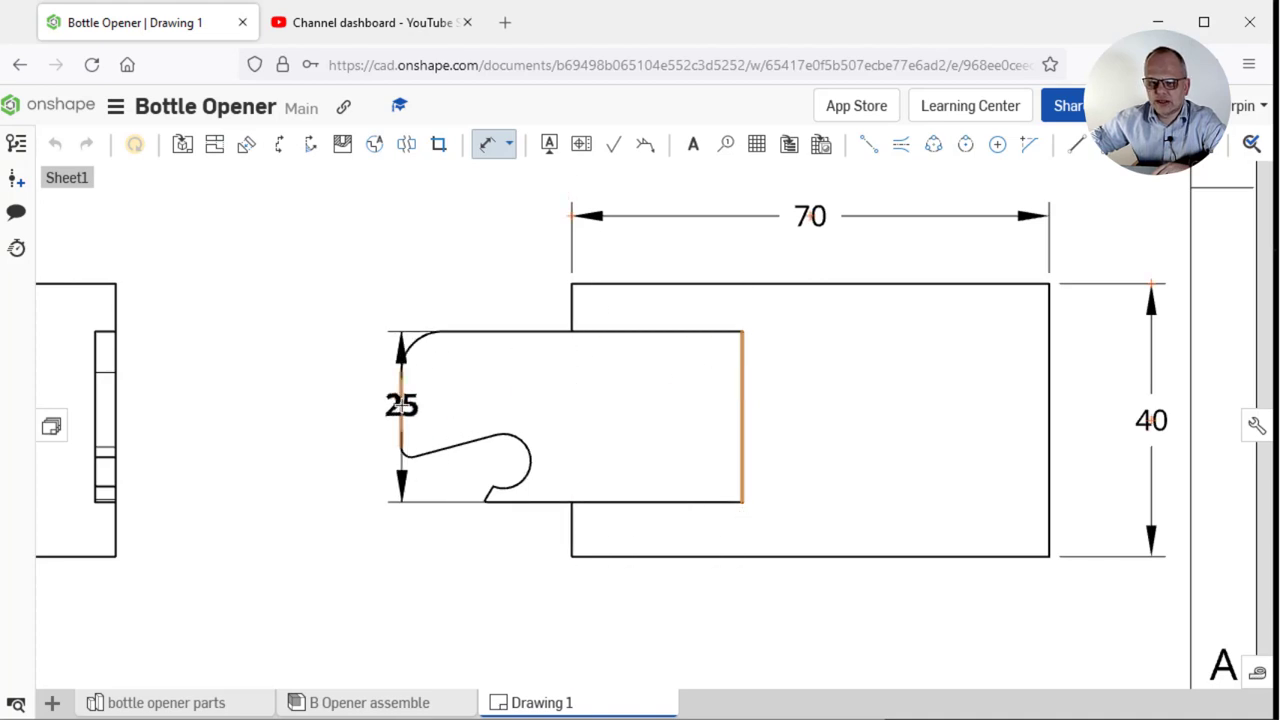
click(401, 405)
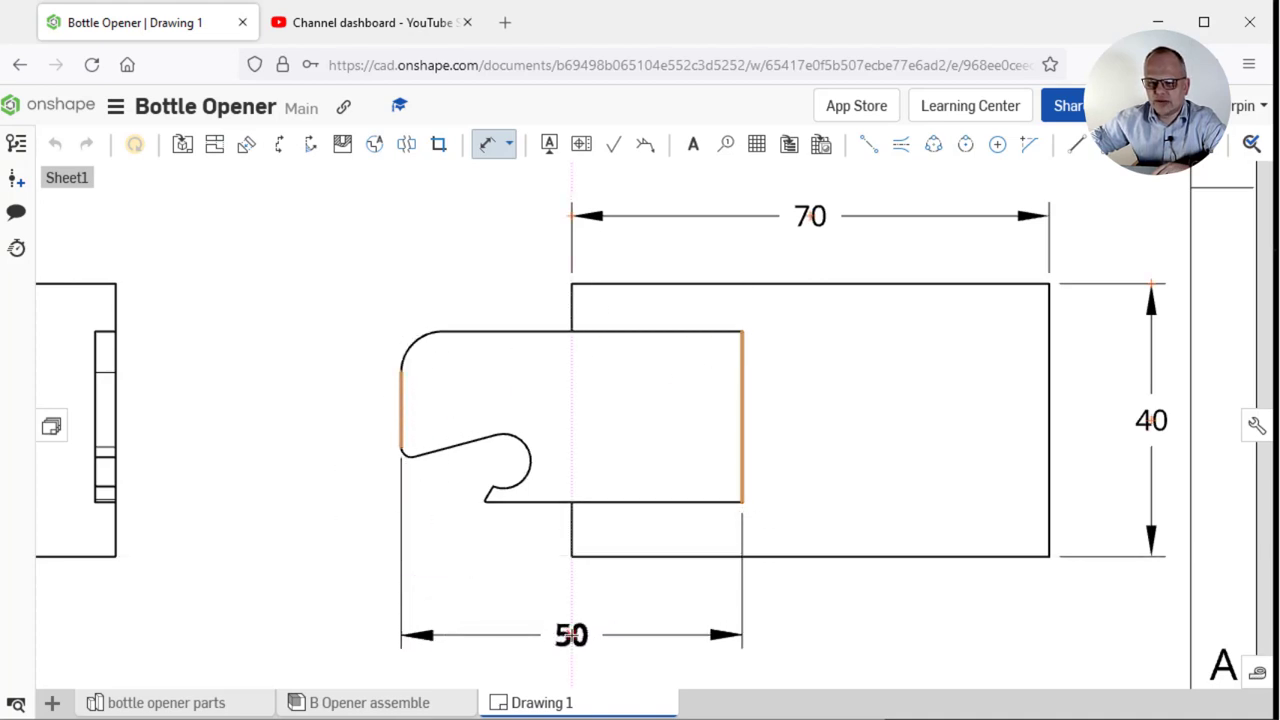
click(571, 635)
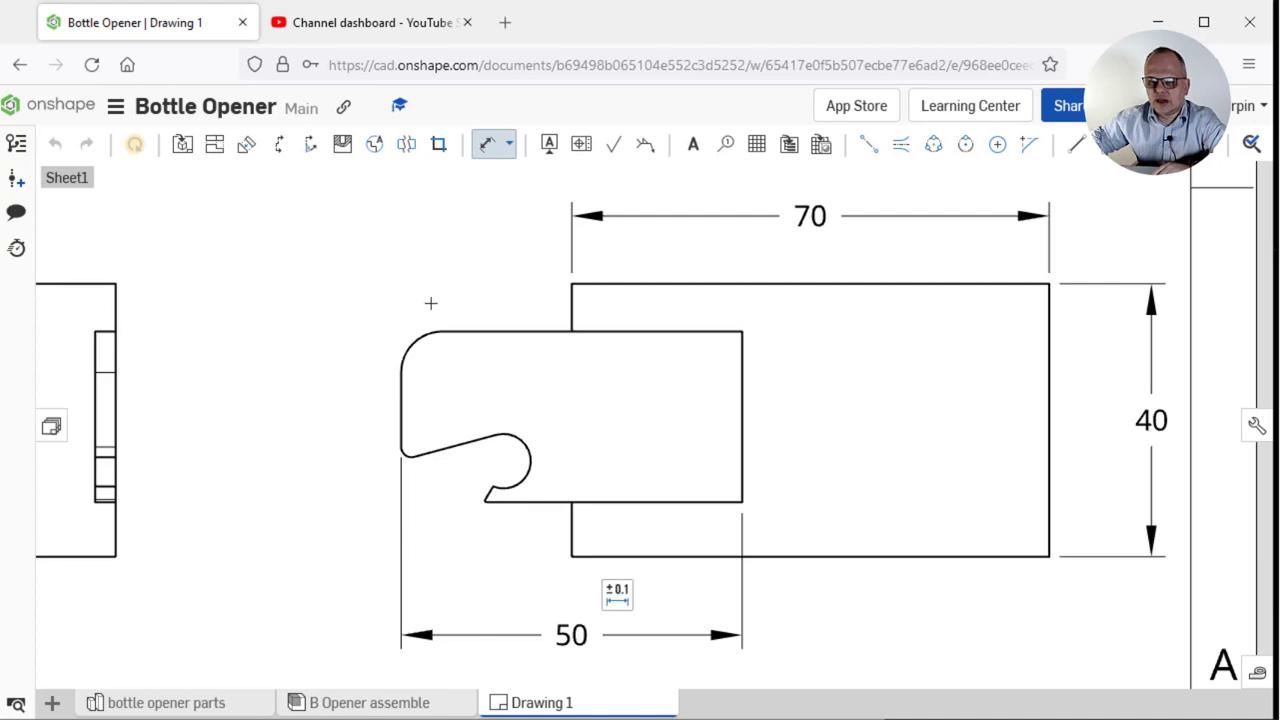
click(413, 341)
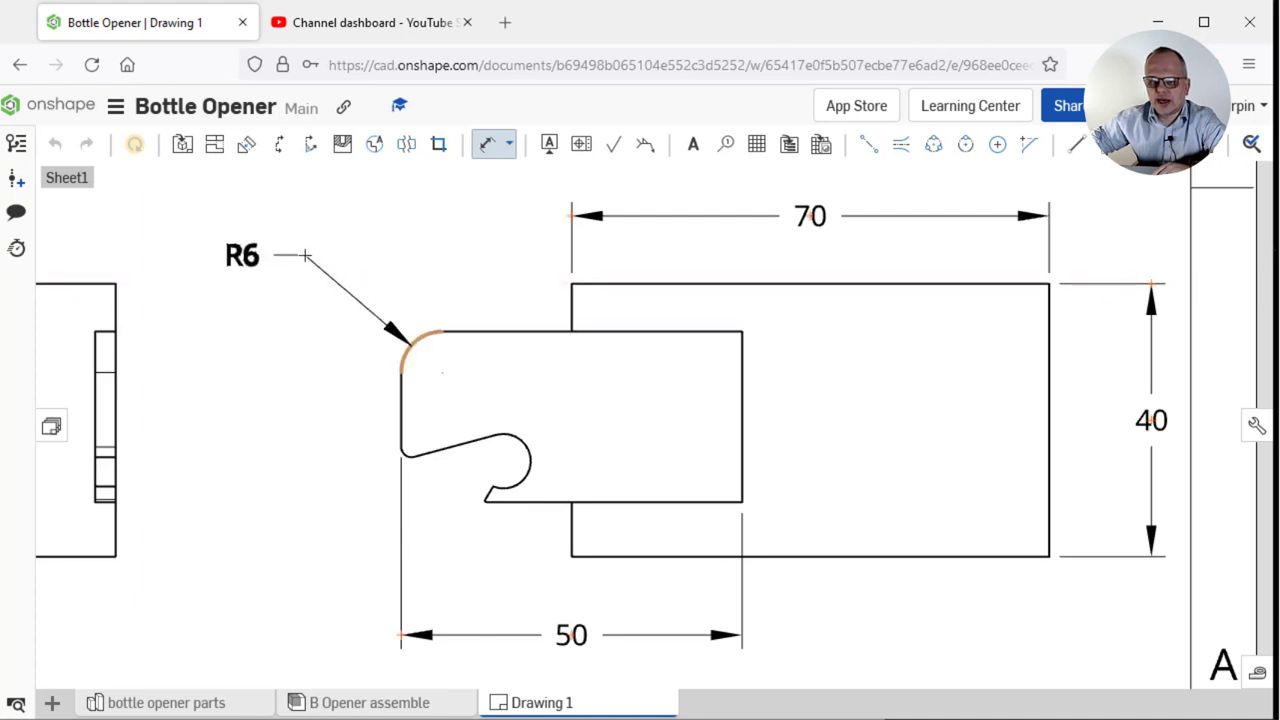
click(333, 254)
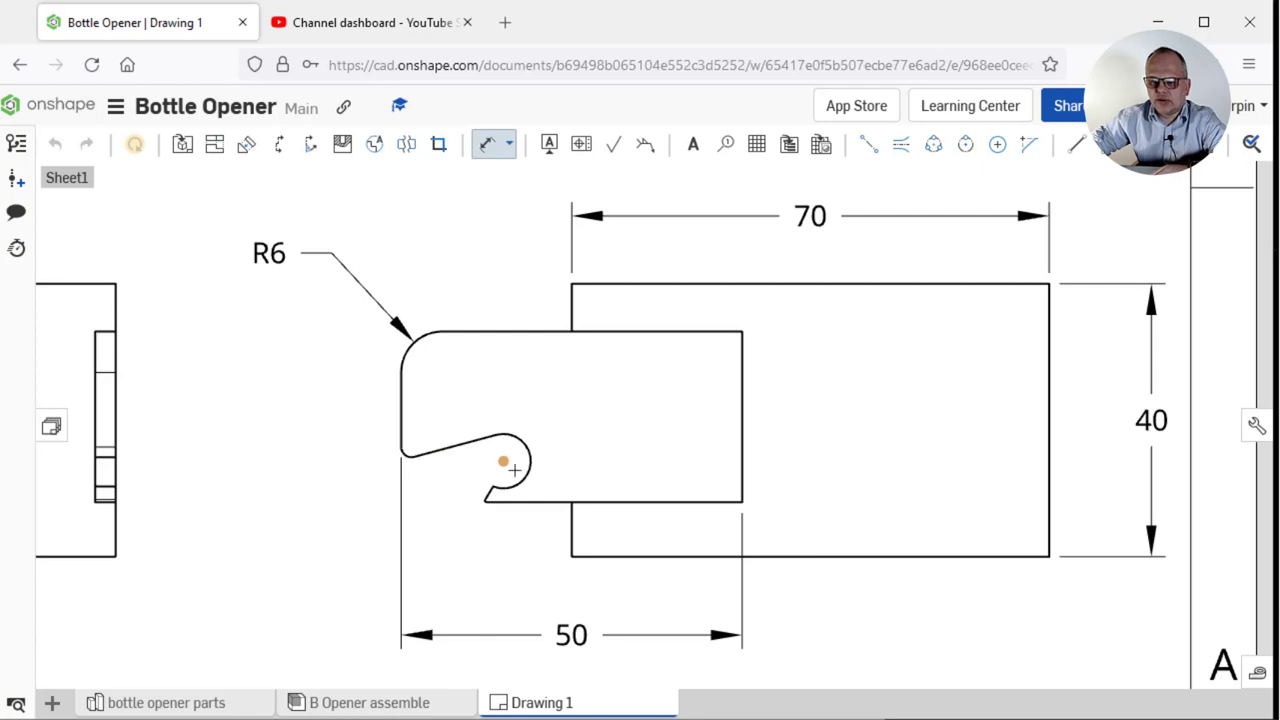
Add a 15 dimension locating the notch centre and an R4 radius on the notch arc
click(402, 414)
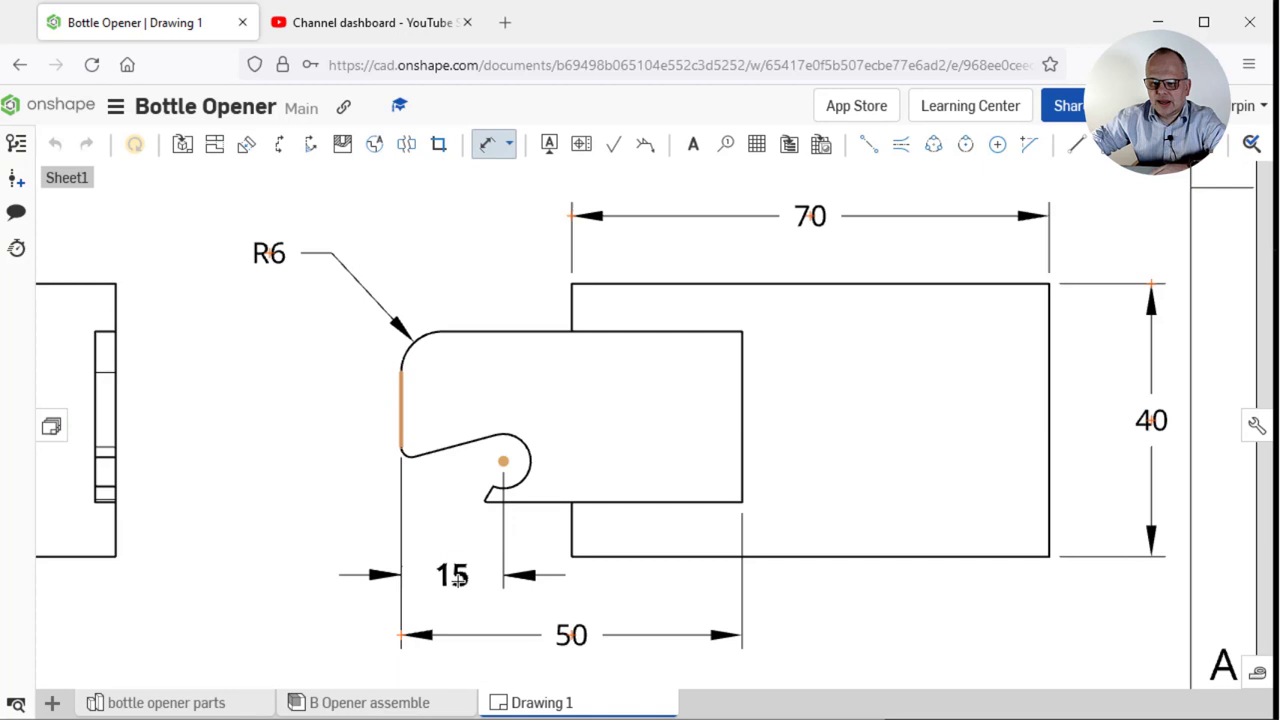
click(455, 597)
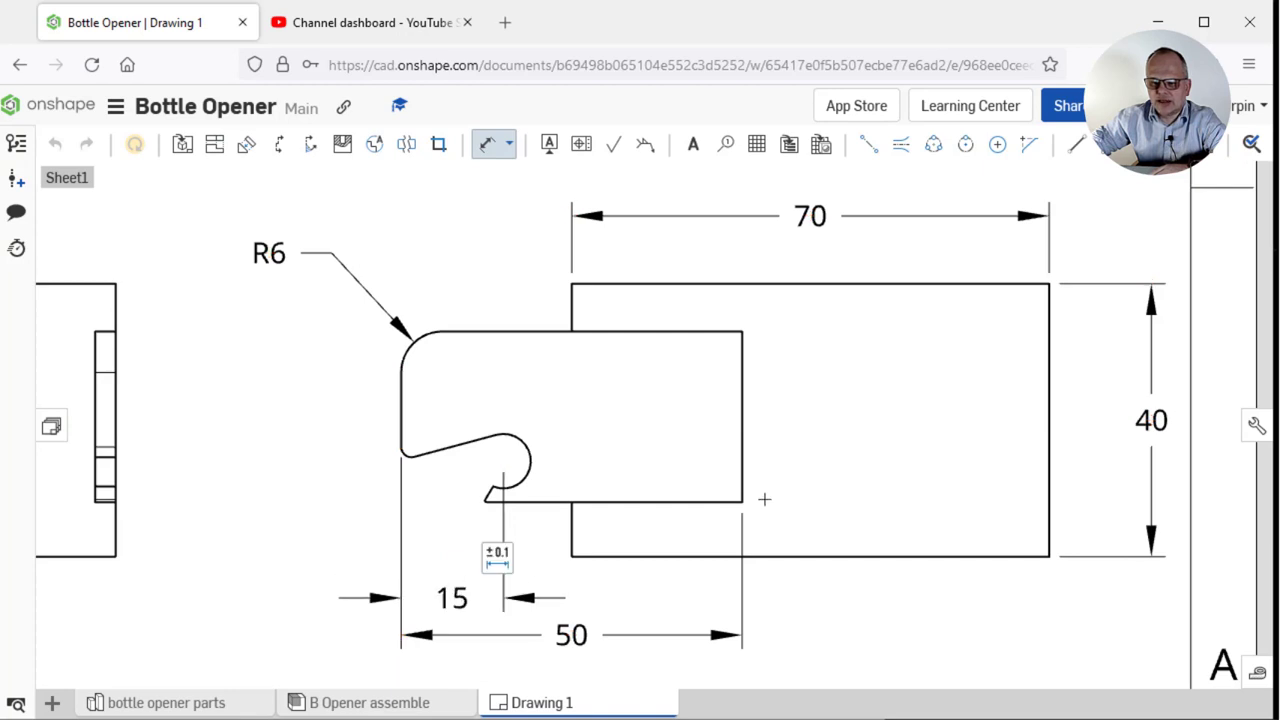
click(521, 438)
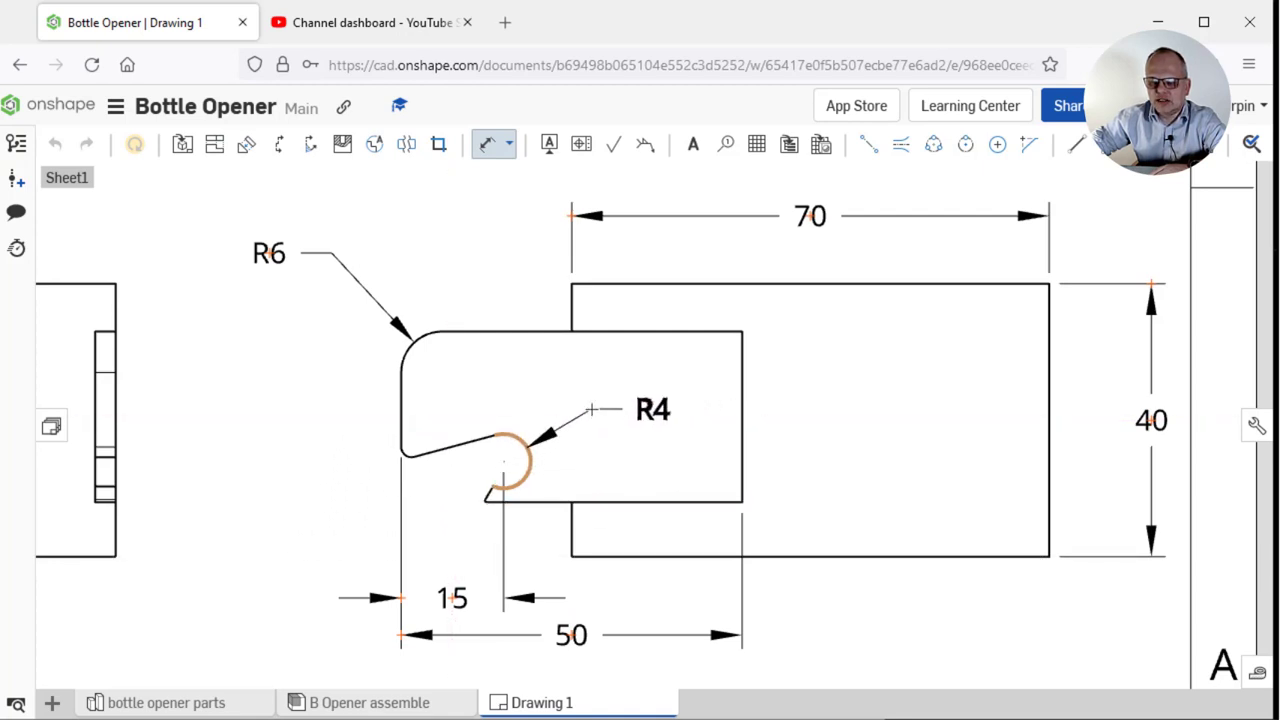
click(591, 409)
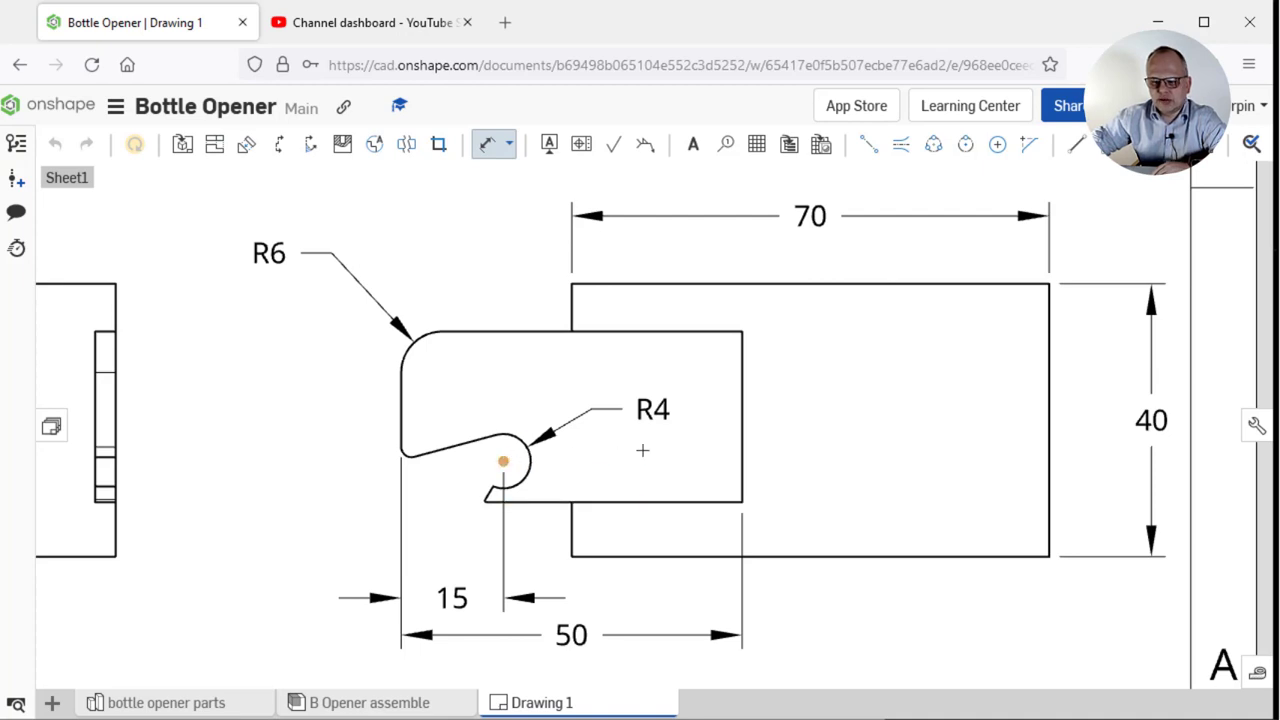
Dimension the notch arc centre 6 above the bottom edge, placed to the left
click(640, 502)
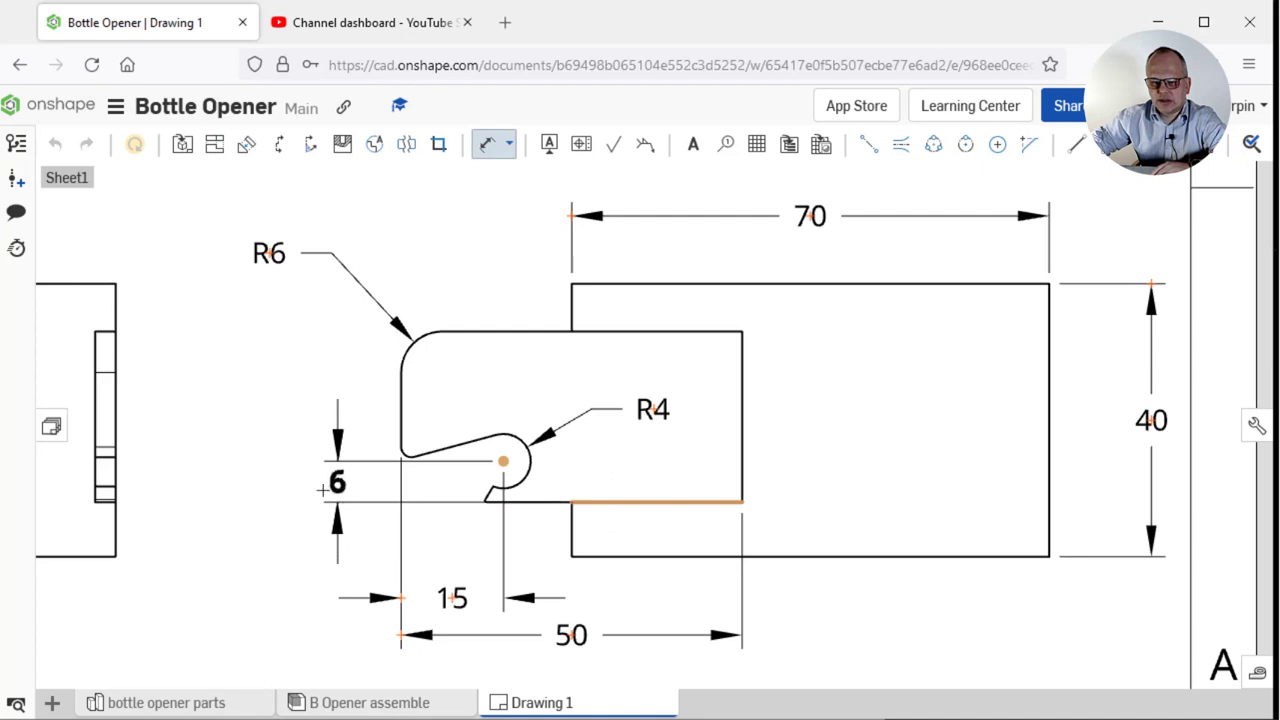
click(322, 484)
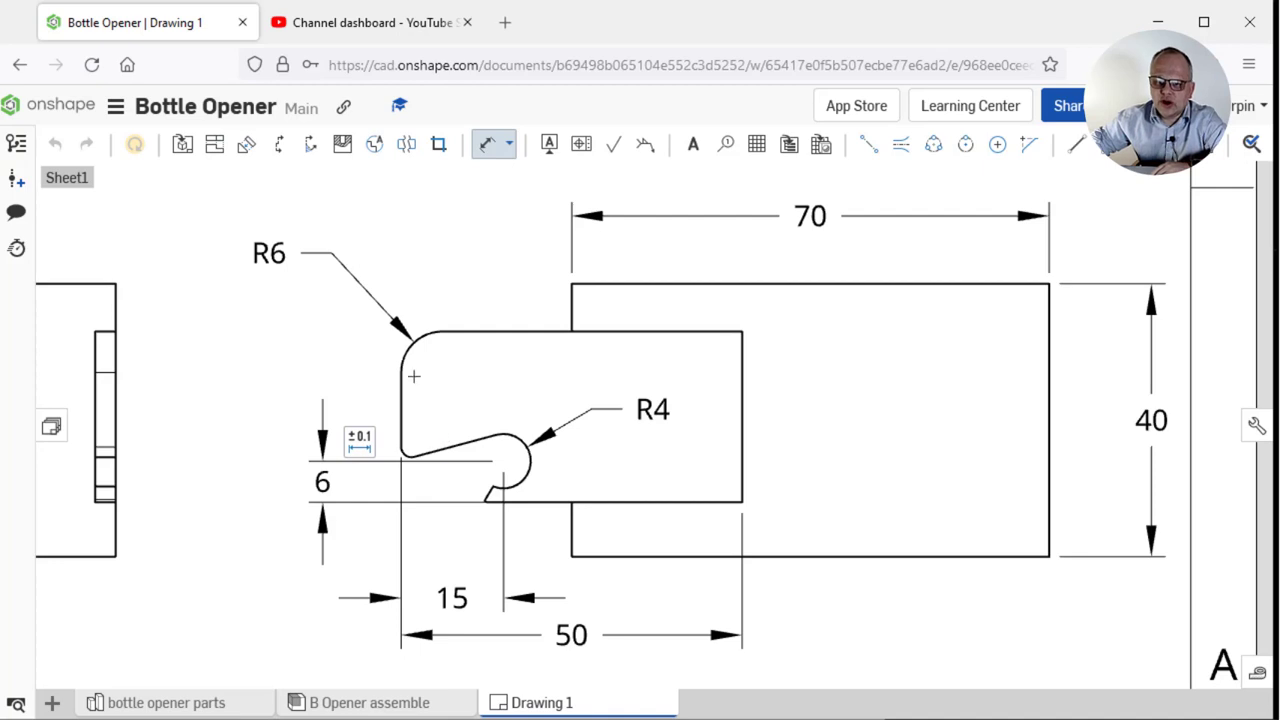
double_click(295, 438)
key(Escape)
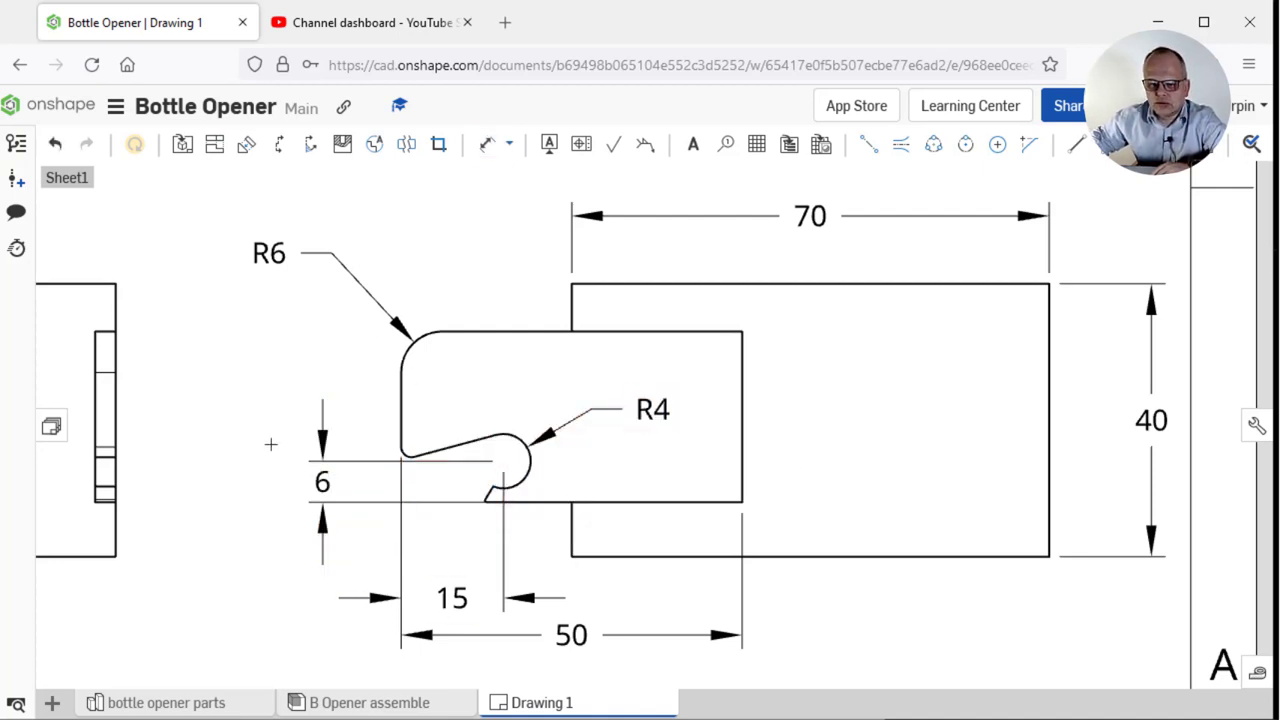
double_click(322, 482)
key(Escape)
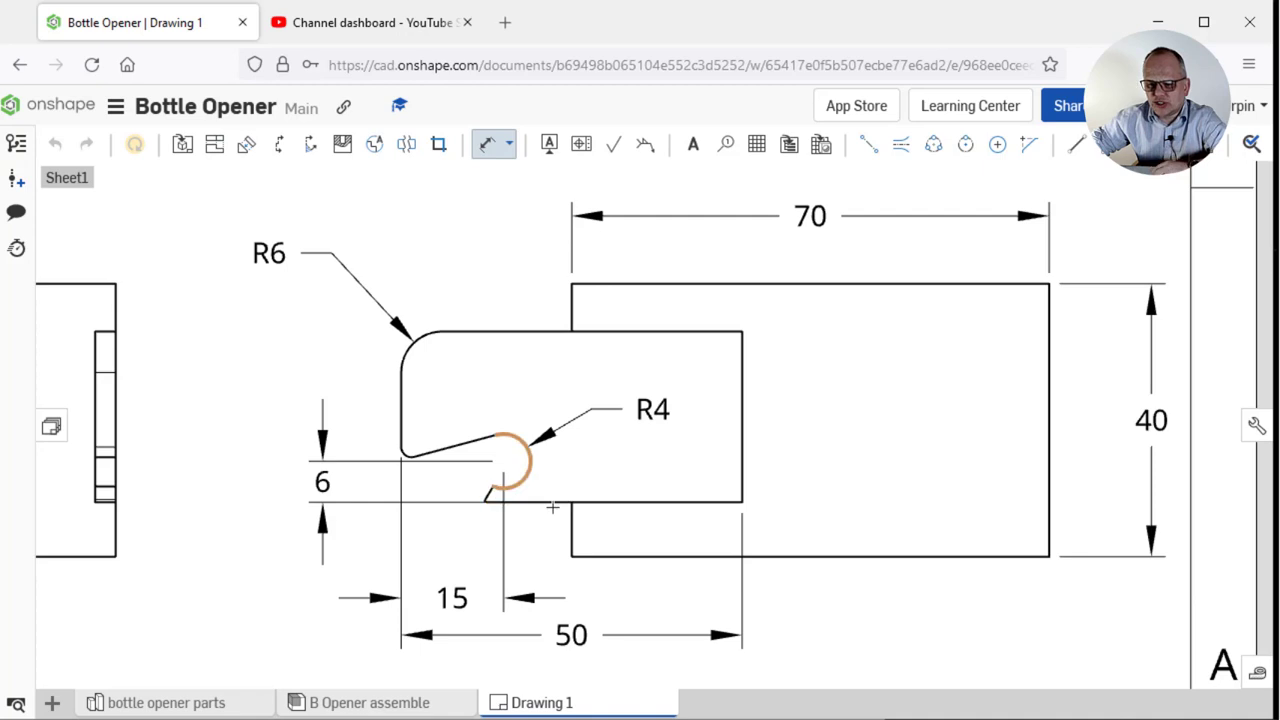
Dimension 37.46 horizontally from the notch tip to the part's right end, placed below the part
scroll(500, 495, up, 8)
scroll(510, 478, up, 2)
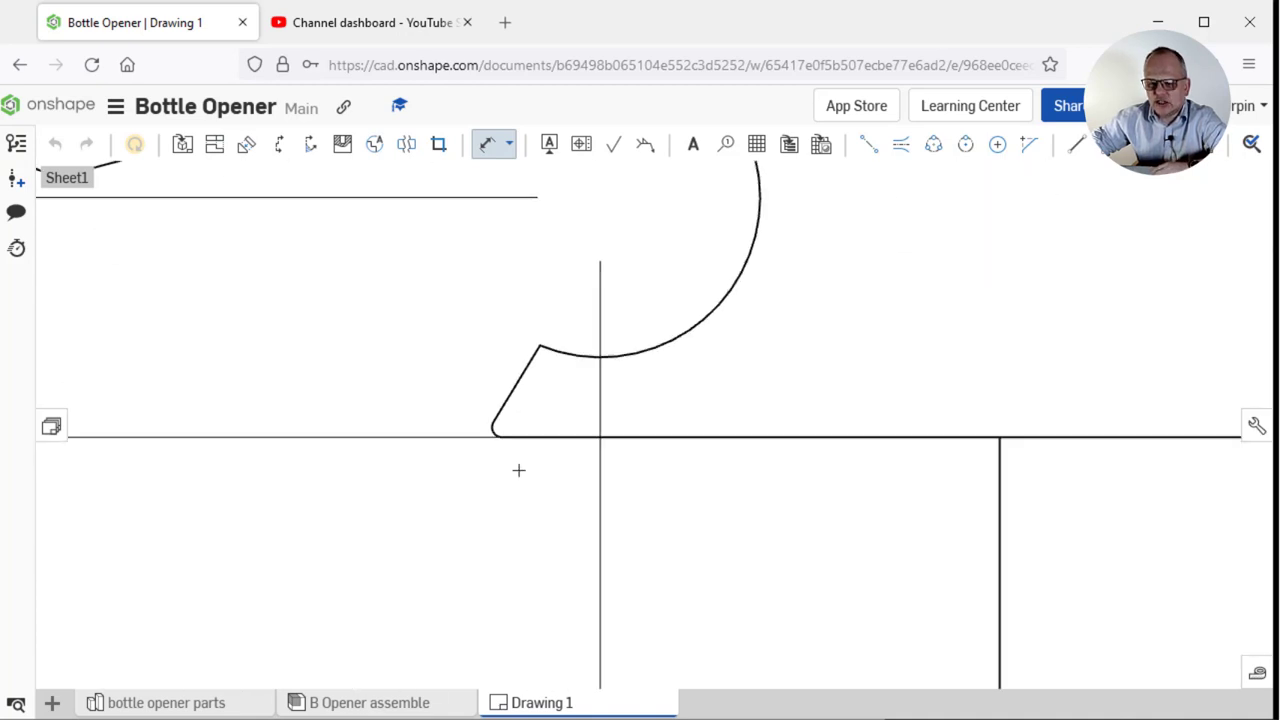
scroll(658, 541, down, 2)
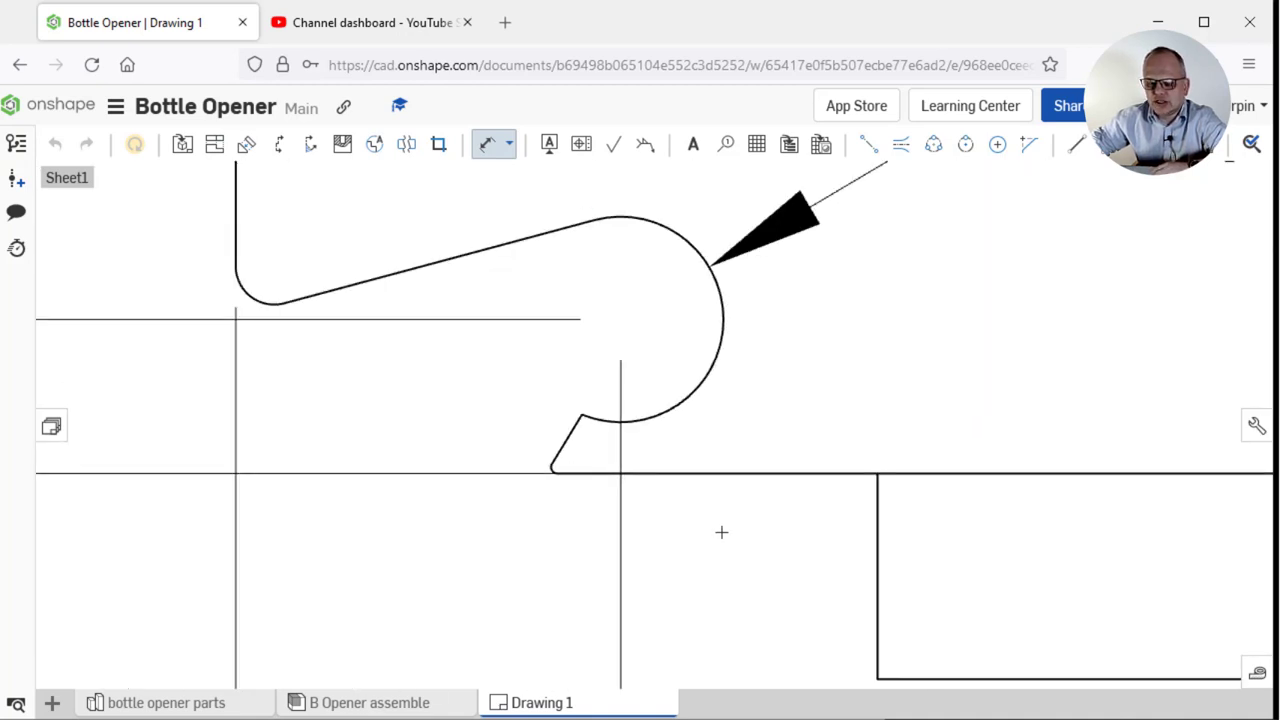
mouse_move(721, 532)
right_down()
mouse_move(614, 560)
mouse_move(416, 571)
right_up()
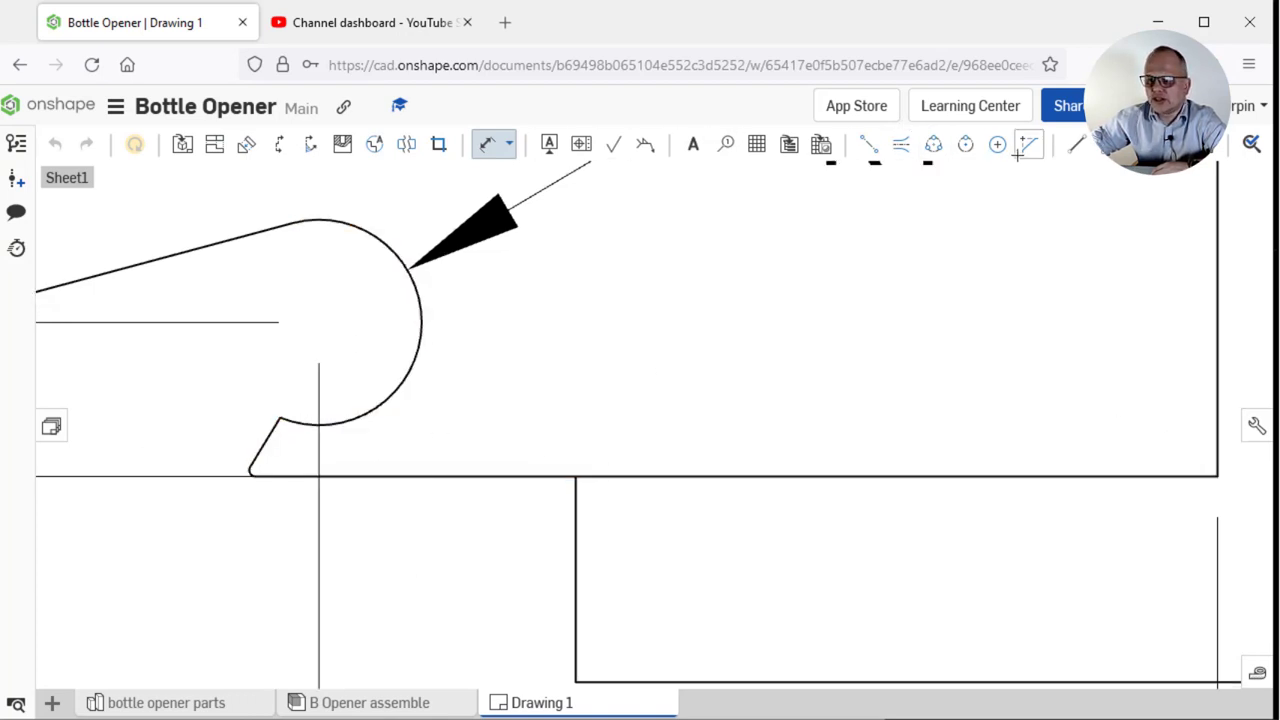
click(1211, 422)
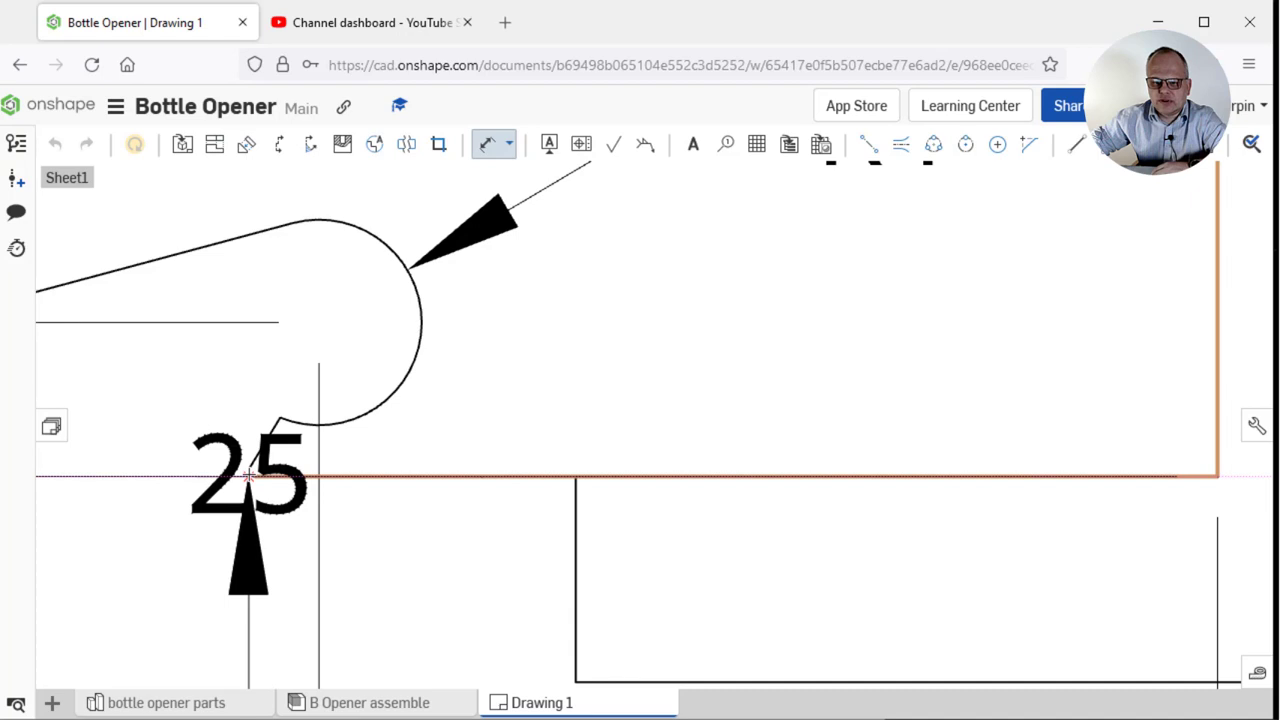
click(249, 476)
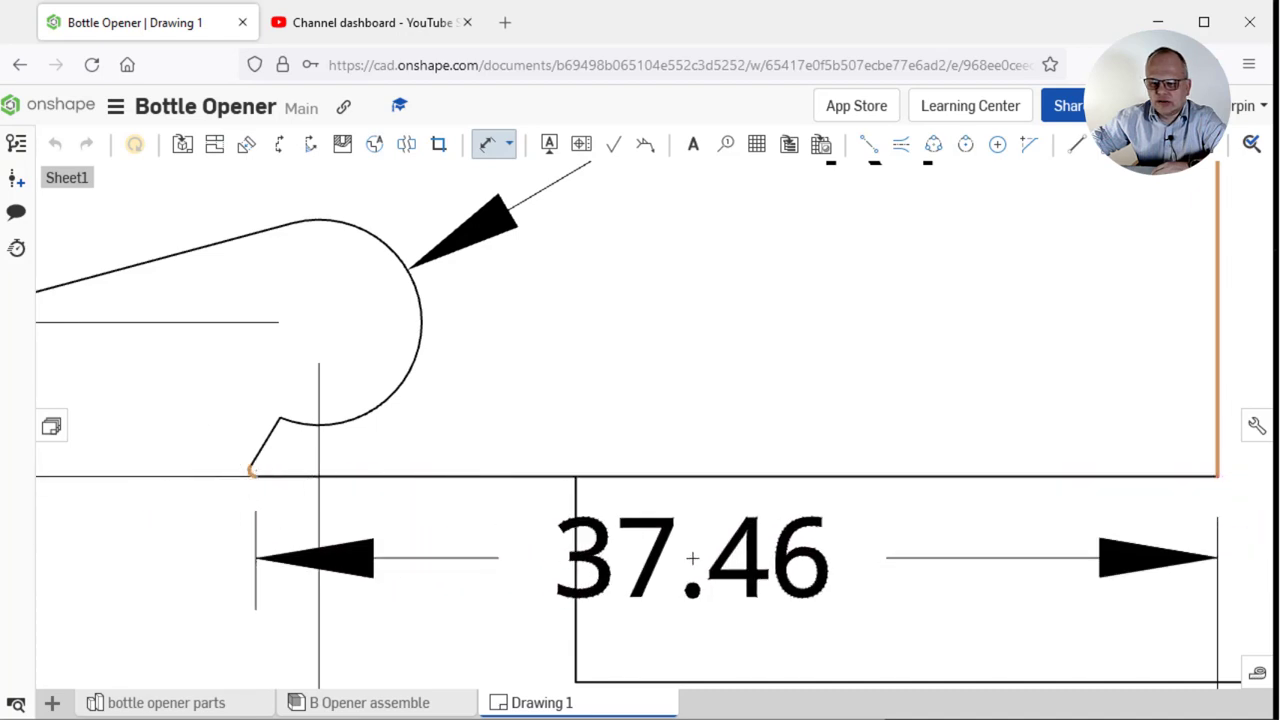
mouse_move(692, 558)
middle_down()
mouse_move(703, 417)
mouse_move(729, 380)
middle_up()
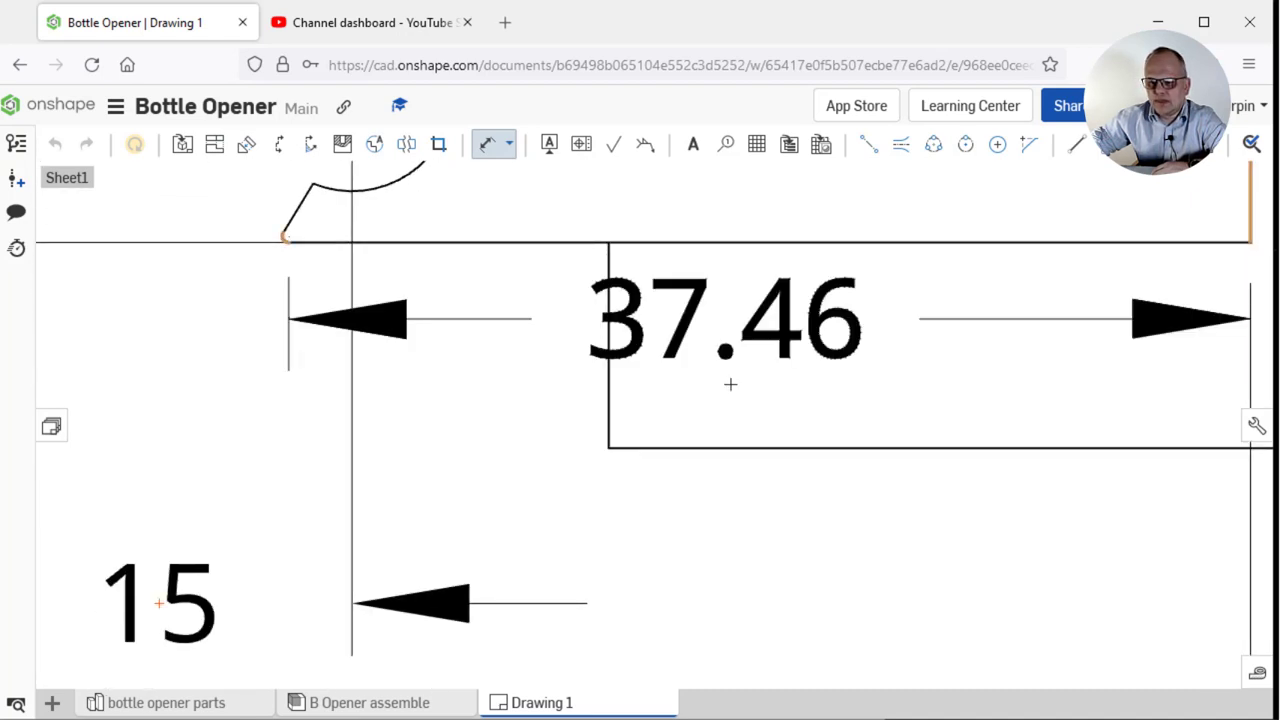
click(744, 537)
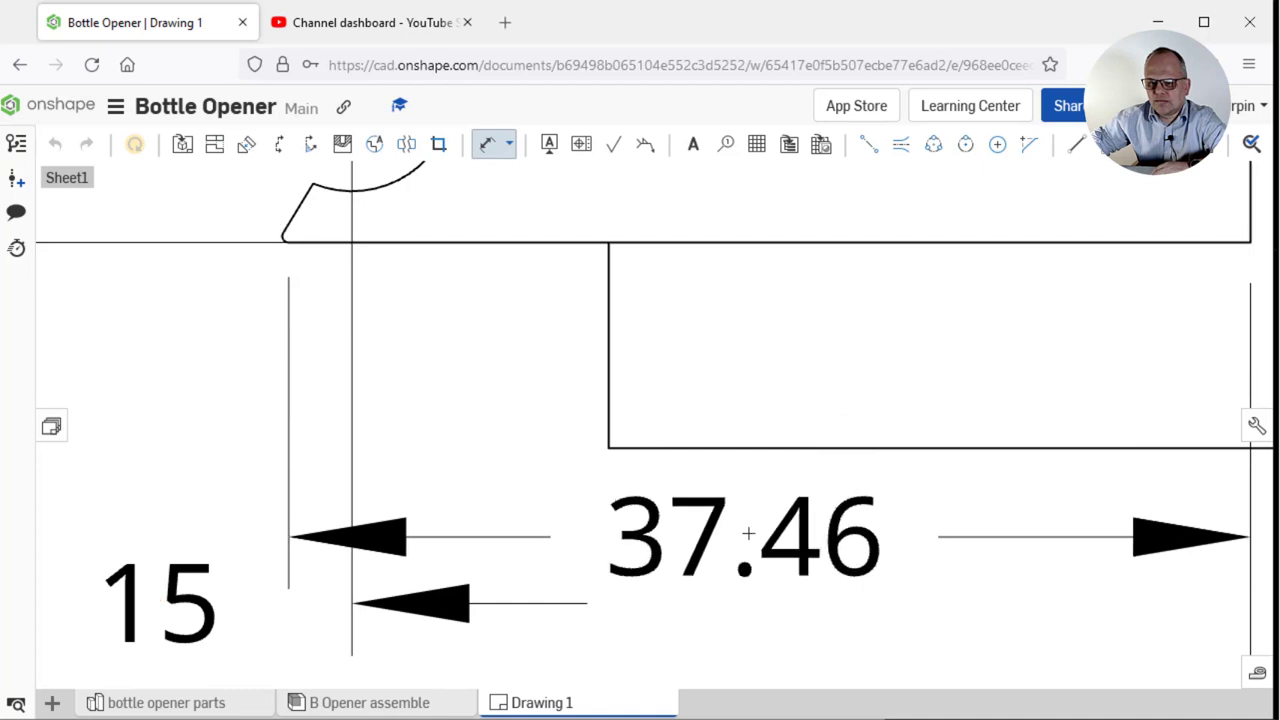
Add a 58.7° angle between the bottom edge and the notch's slanted edge, placed inside the part
scroll(437, 339, down, 5)
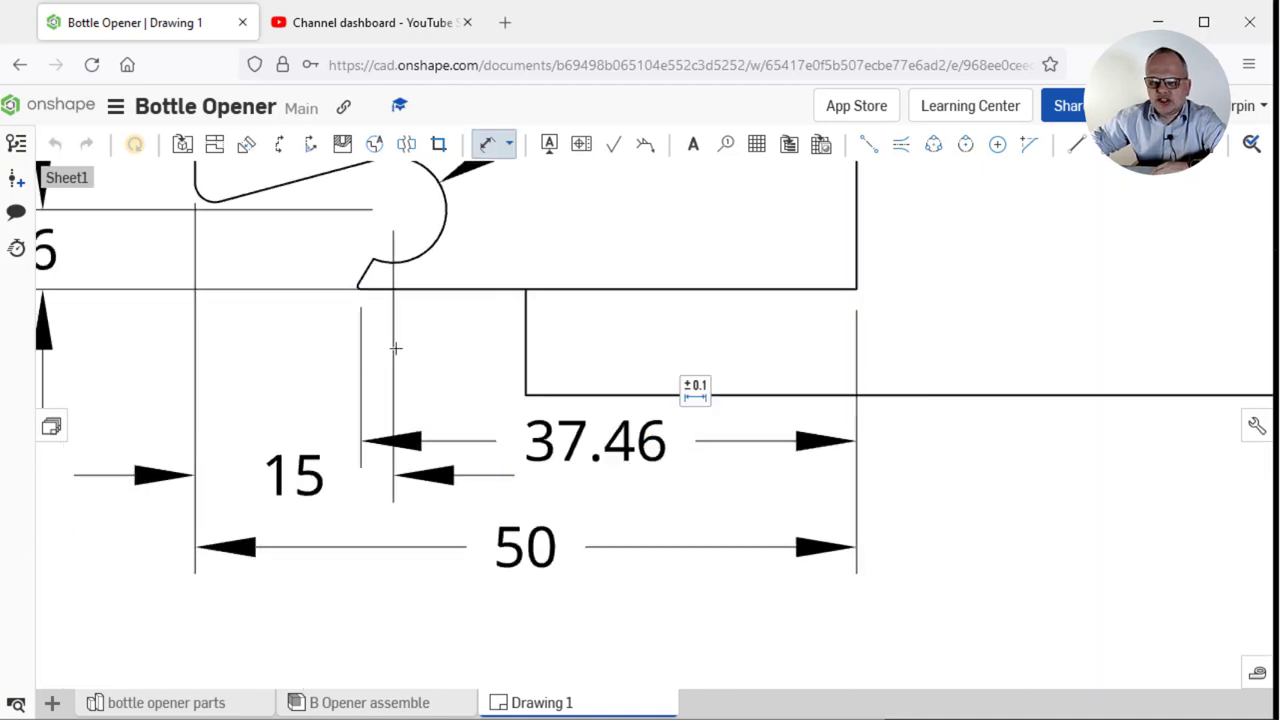
middle_drag(448, 332, 424, 396)
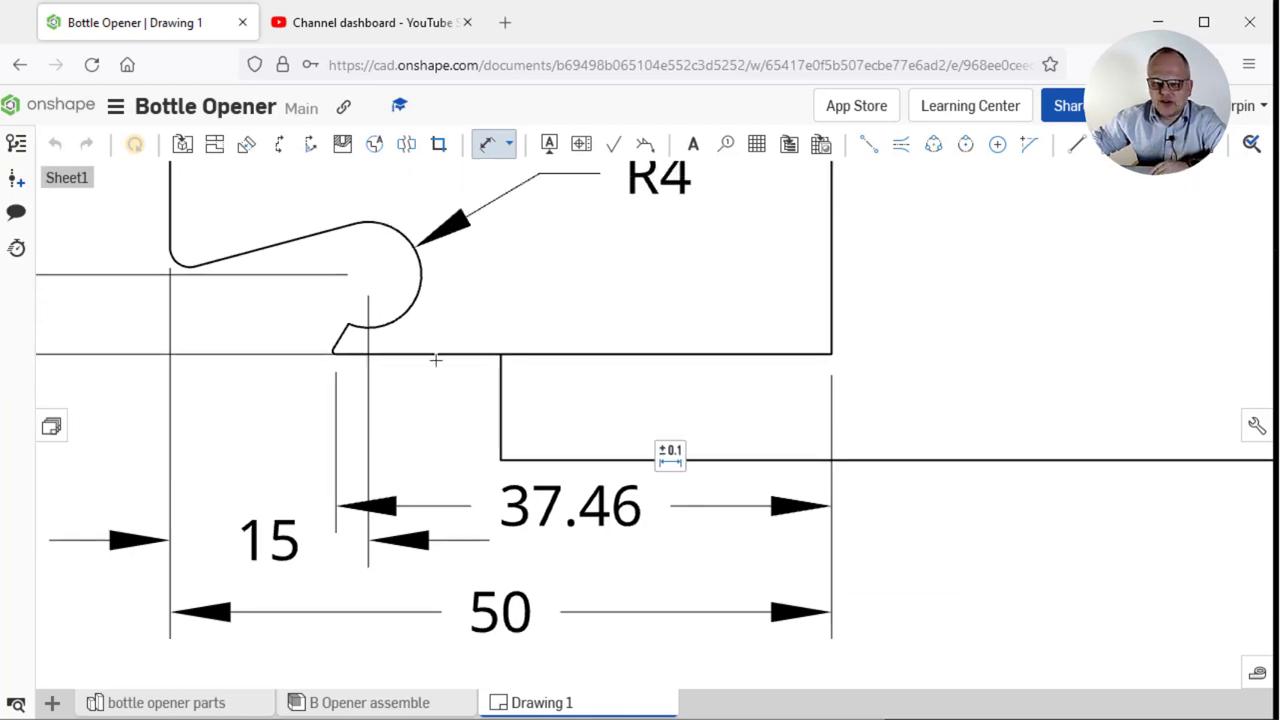
scroll(434, 360, up, 8)
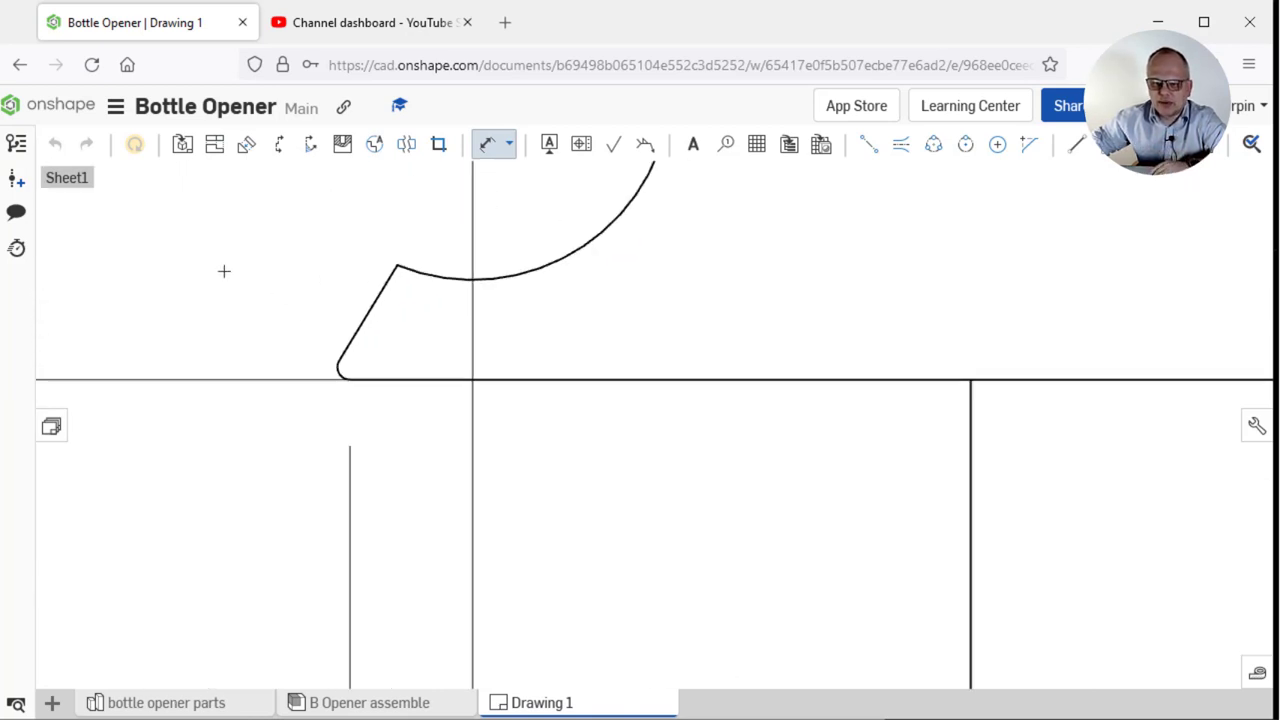
click(440, 378)
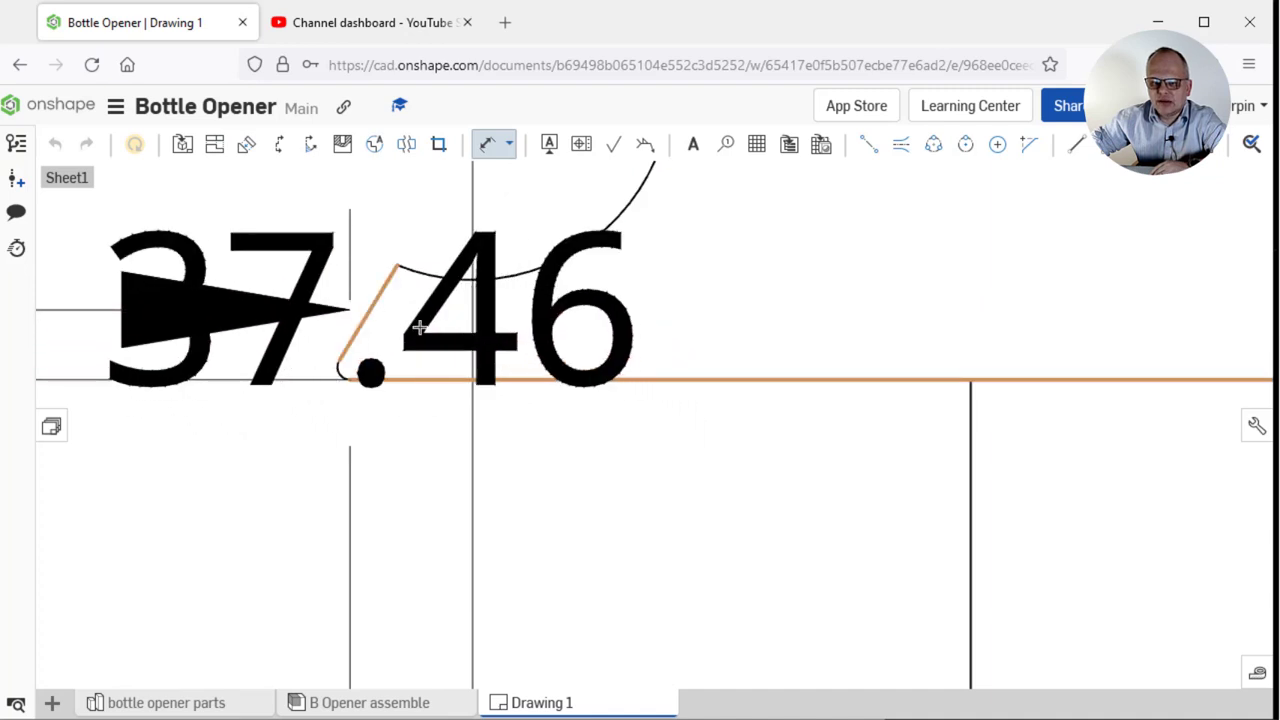
click(419, 327)
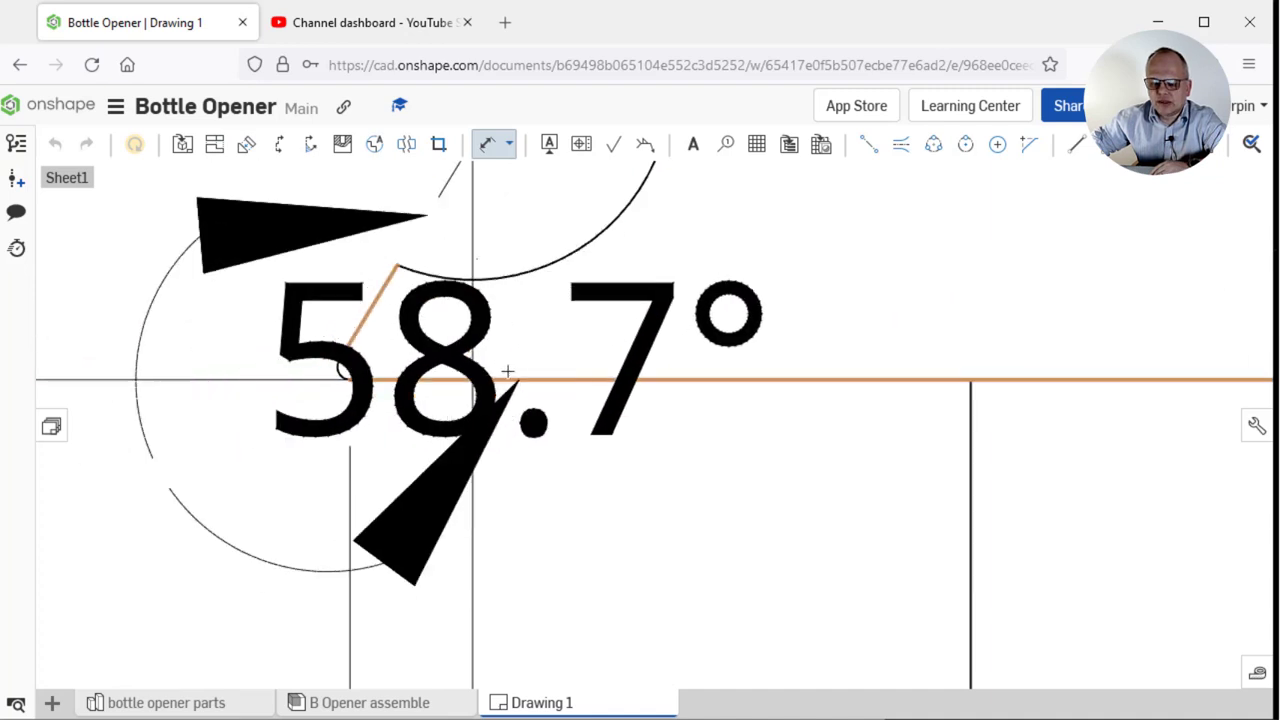
scroll(508, 371, down, 5)
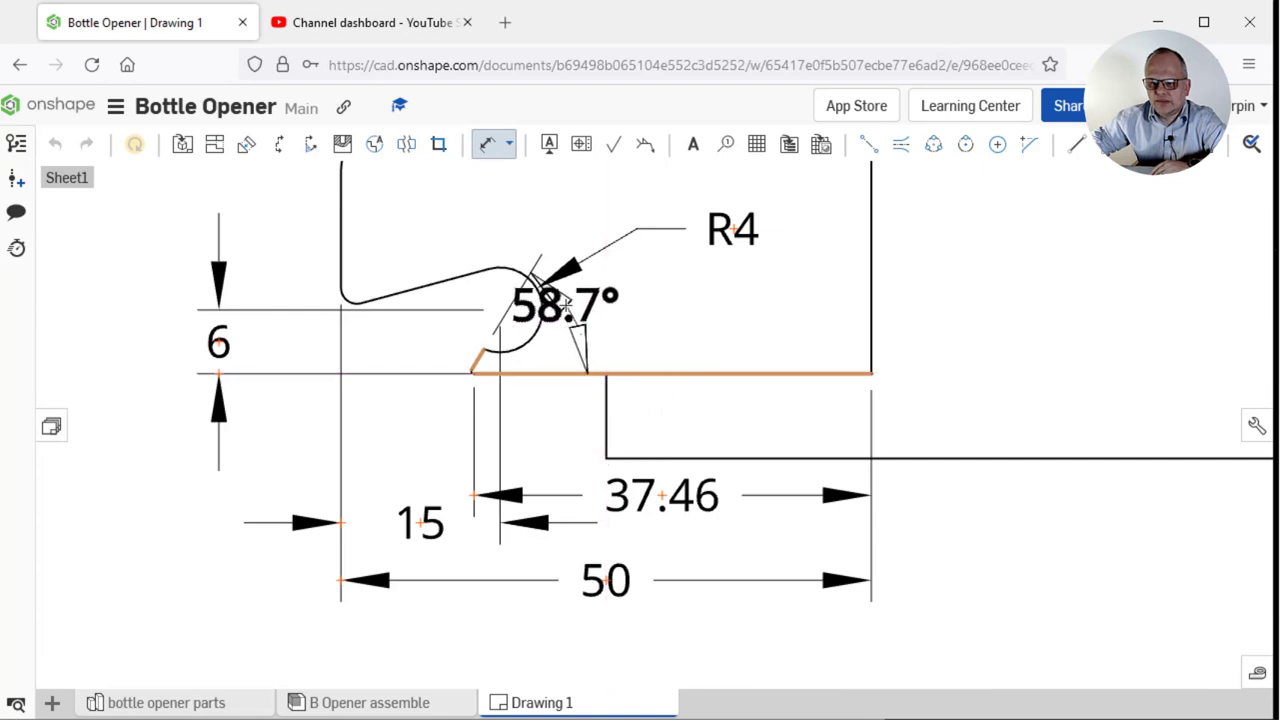
key(Escape)
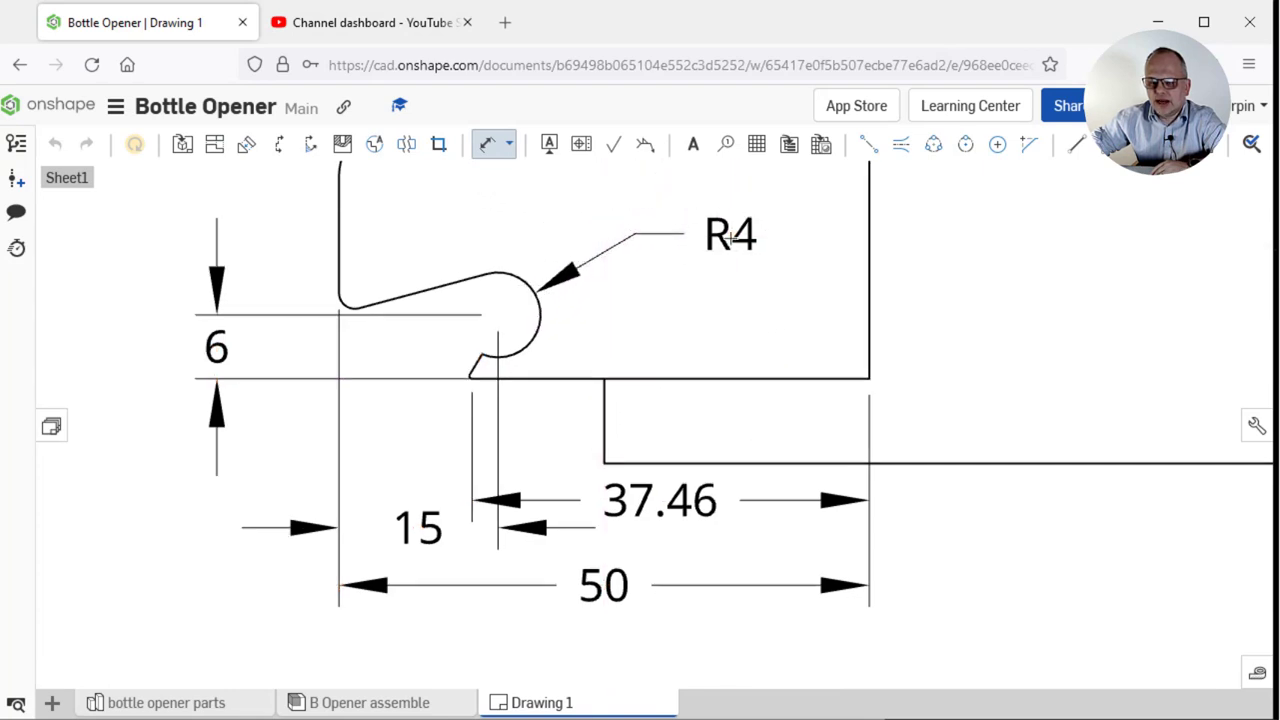
middle_drag(730, 236, 588, 349)
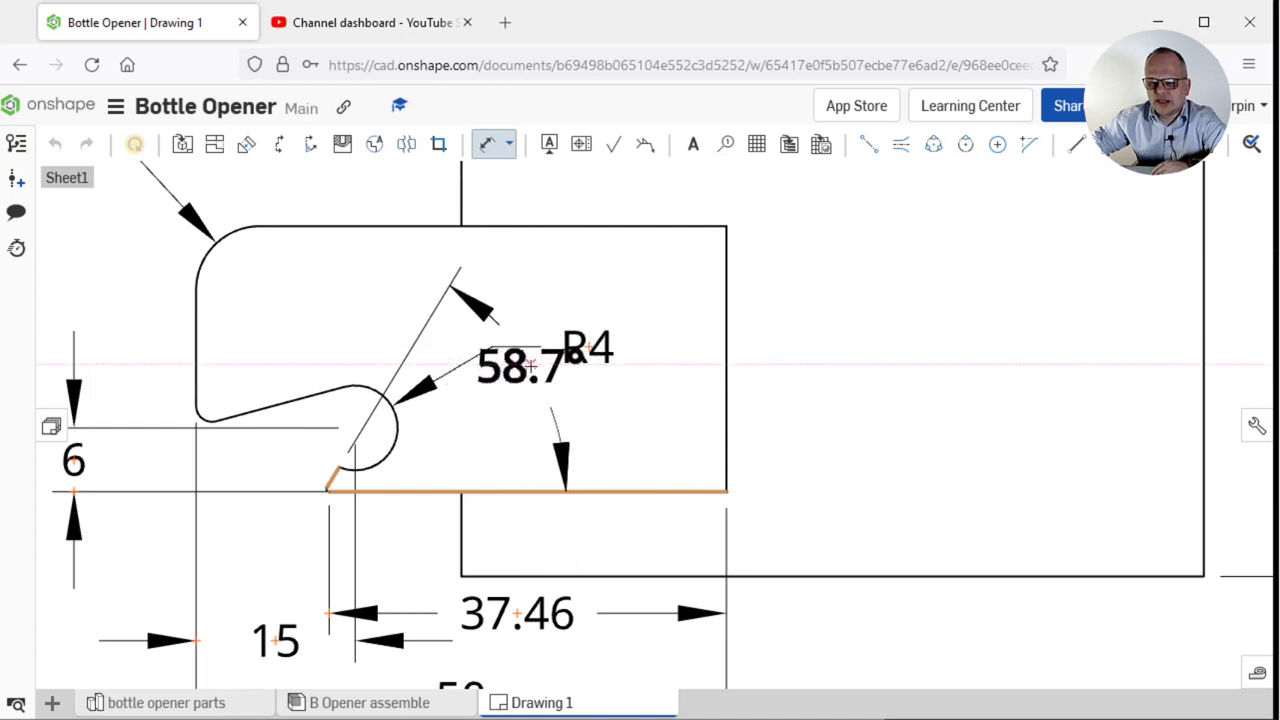
click(530, 366)
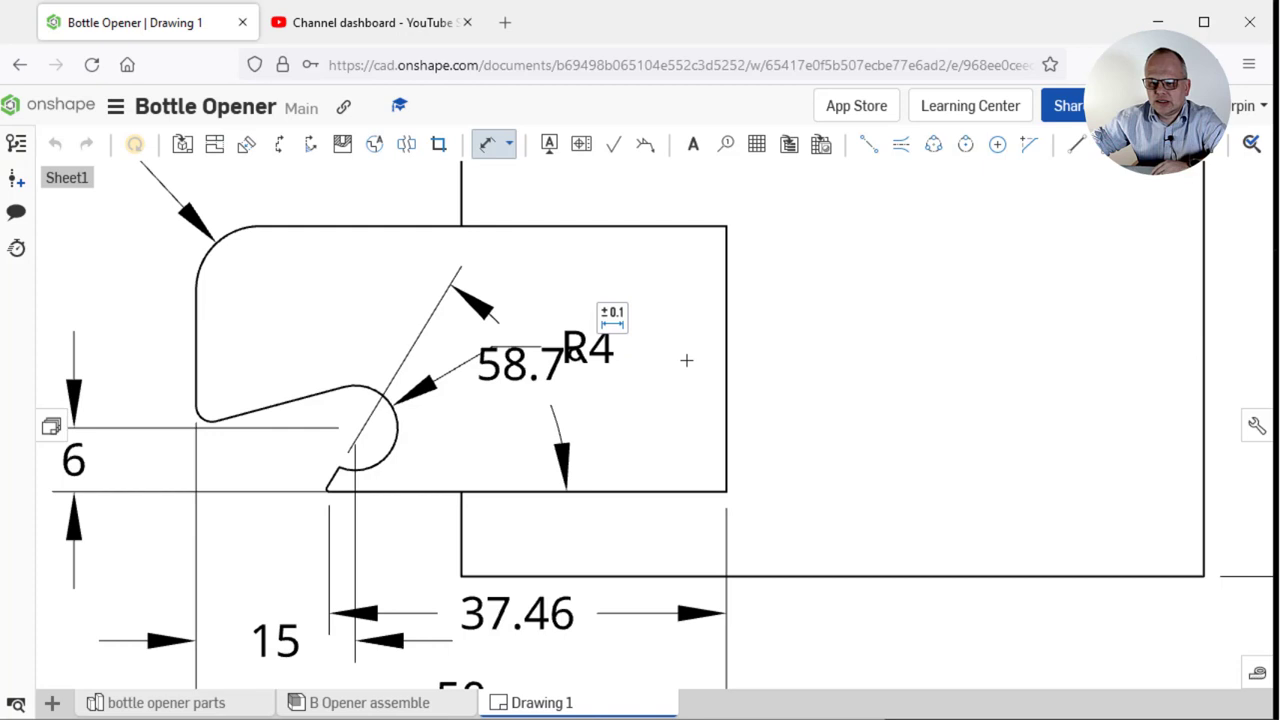
Exit dimensioning and move the R4 label into the part's upper-left, clear of 58.7°
key(Escape)
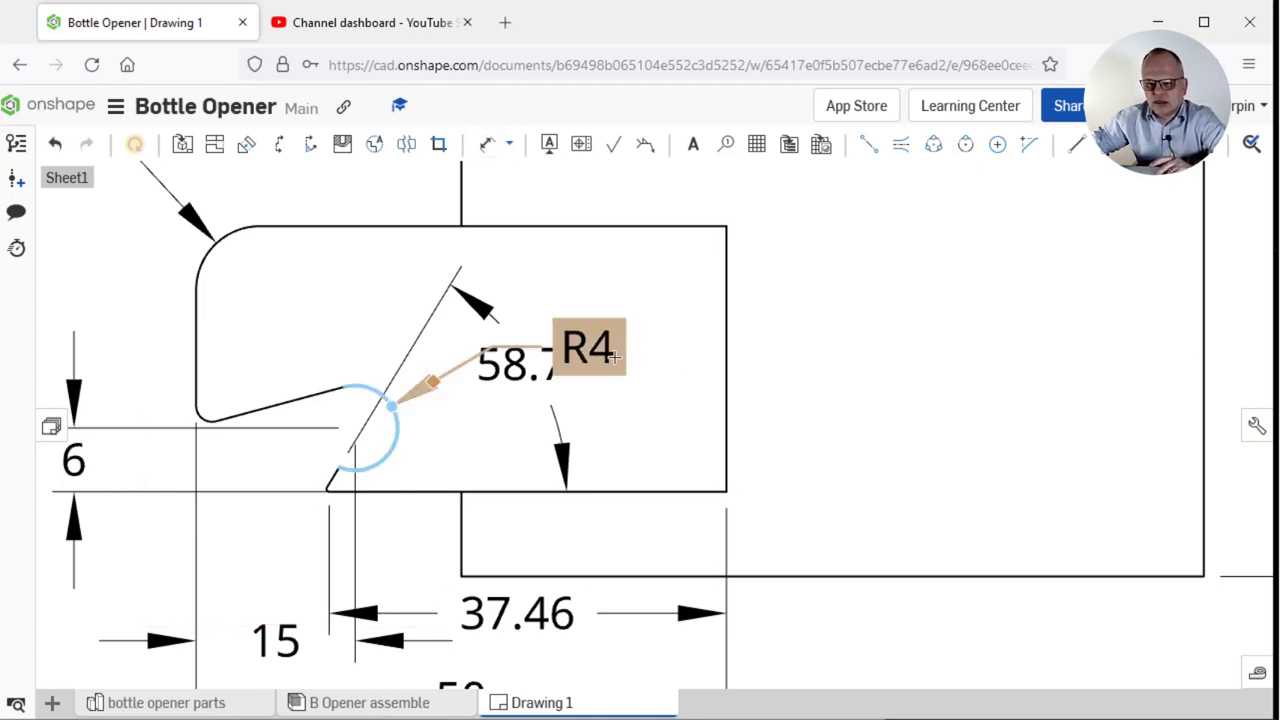
drag(588, 347, 532, 290)
drag(340, 288, 254, 326)
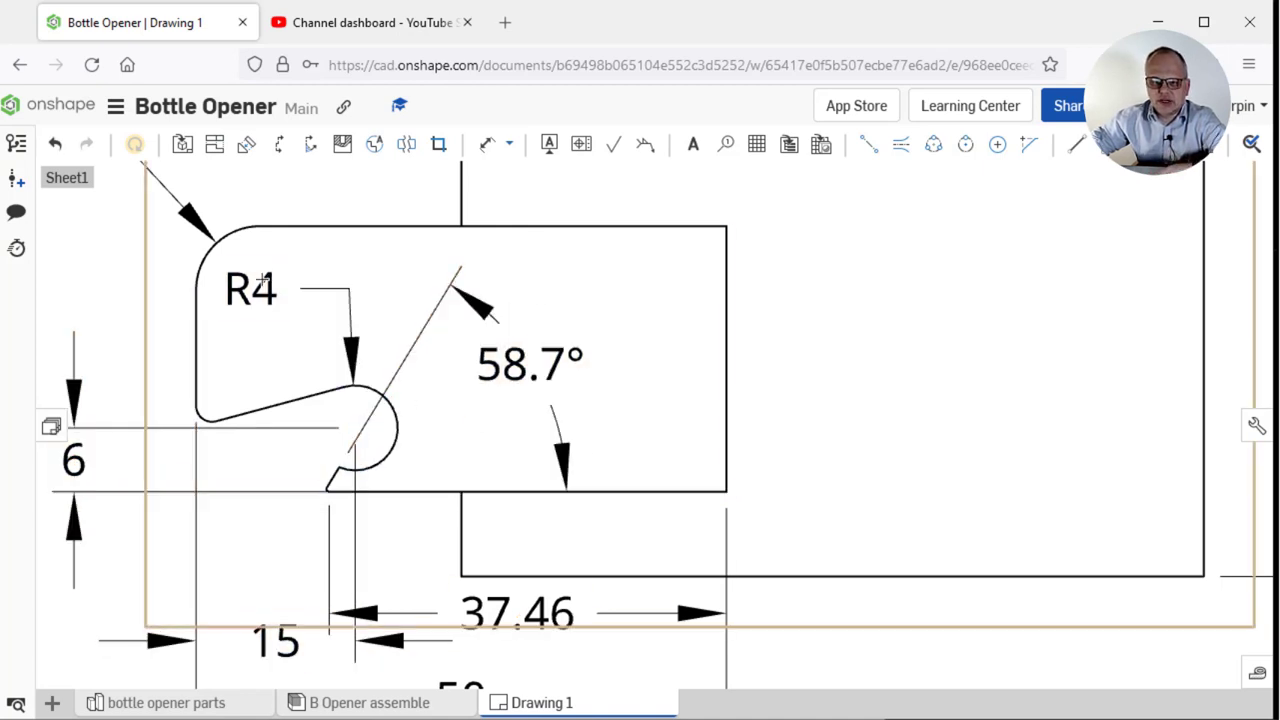
Move the 15 dimension above the part beside R6 and the R4 label down beside the notch
scroll(528, 372, down, 3)
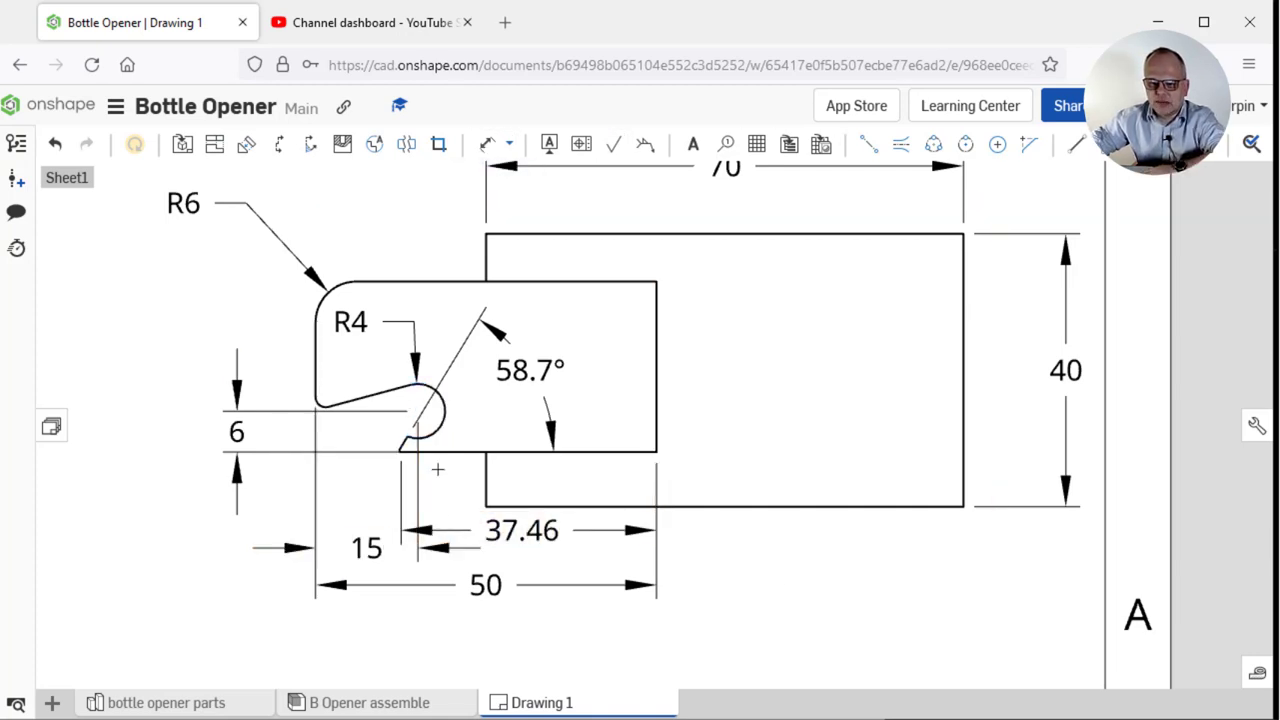
drag(366, 548, 371, 186)
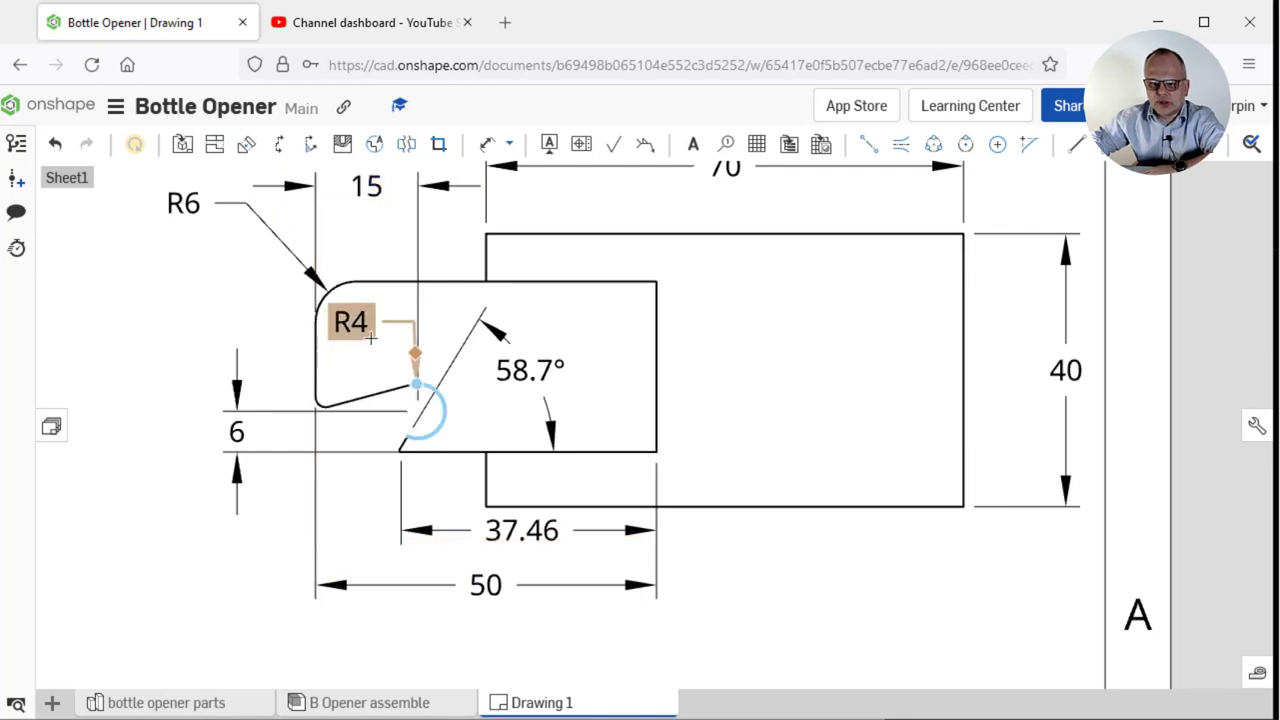
drag(364, 323, 341, 370)
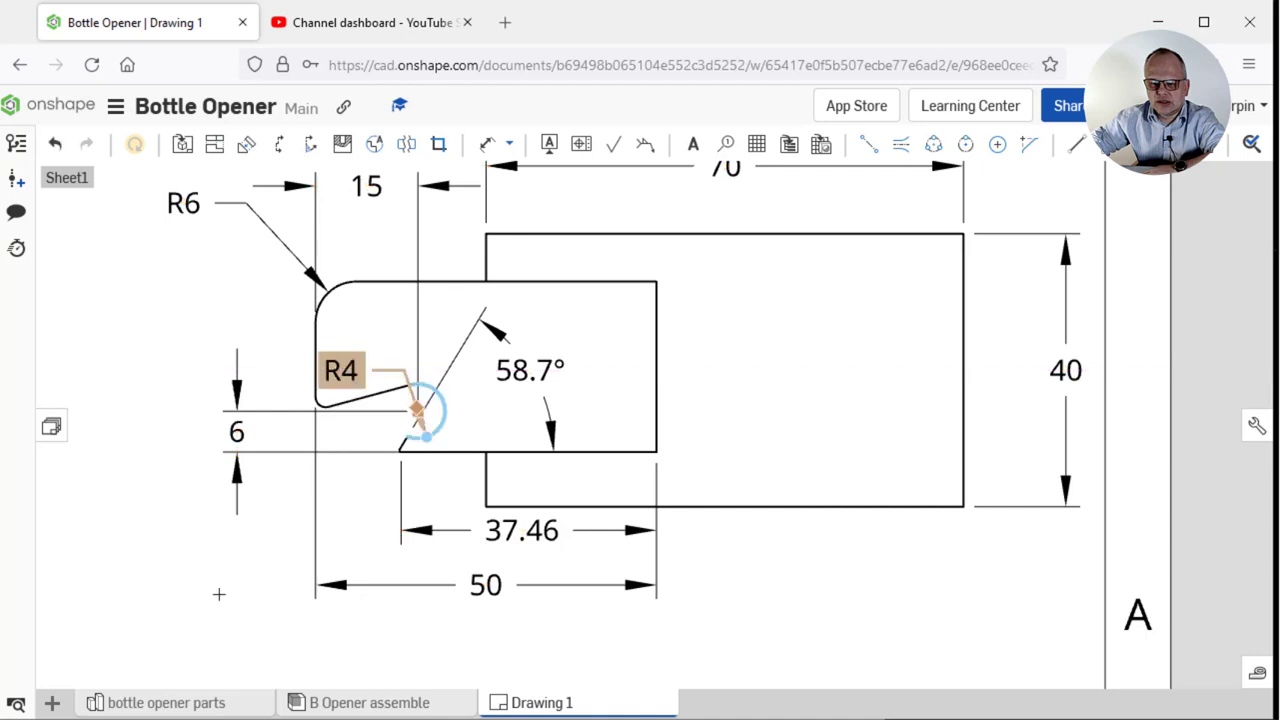
Select the 58.7° angle and reframe the sheet around the side view and dimensioned views
scroll(471, 466, up, 2)
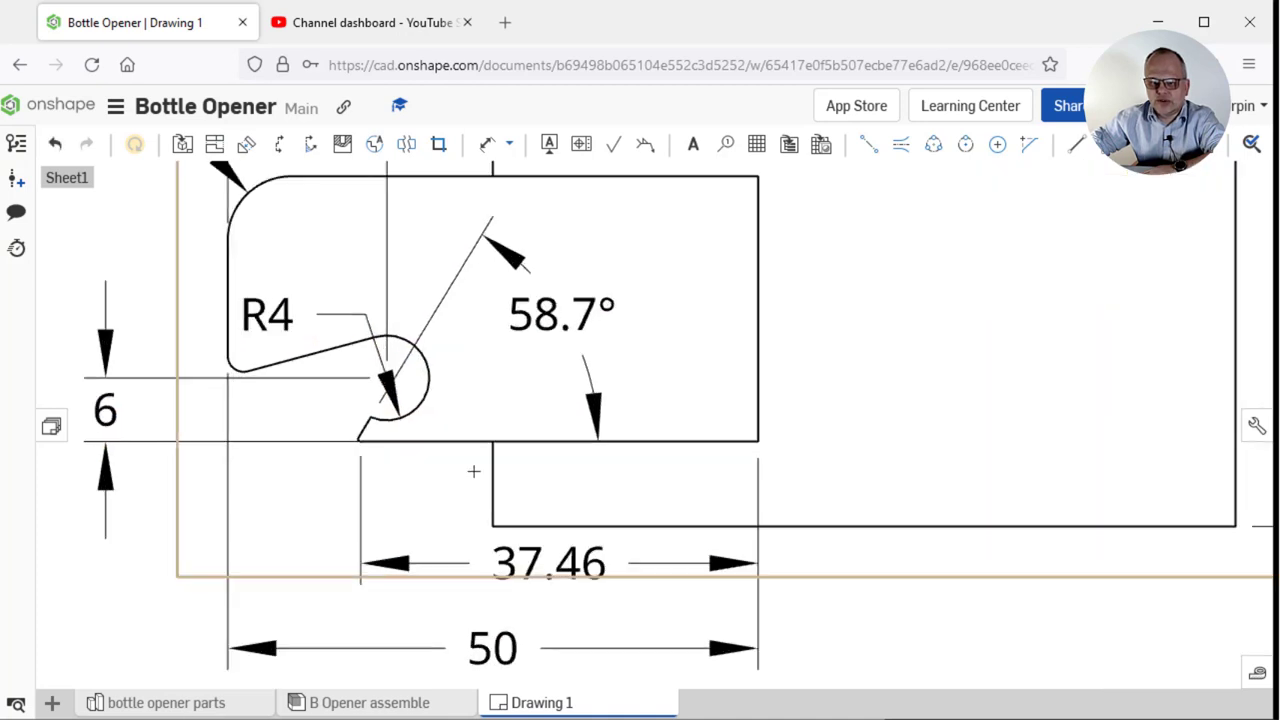
scroll(473, 471, down, 3)
click(530, 395)
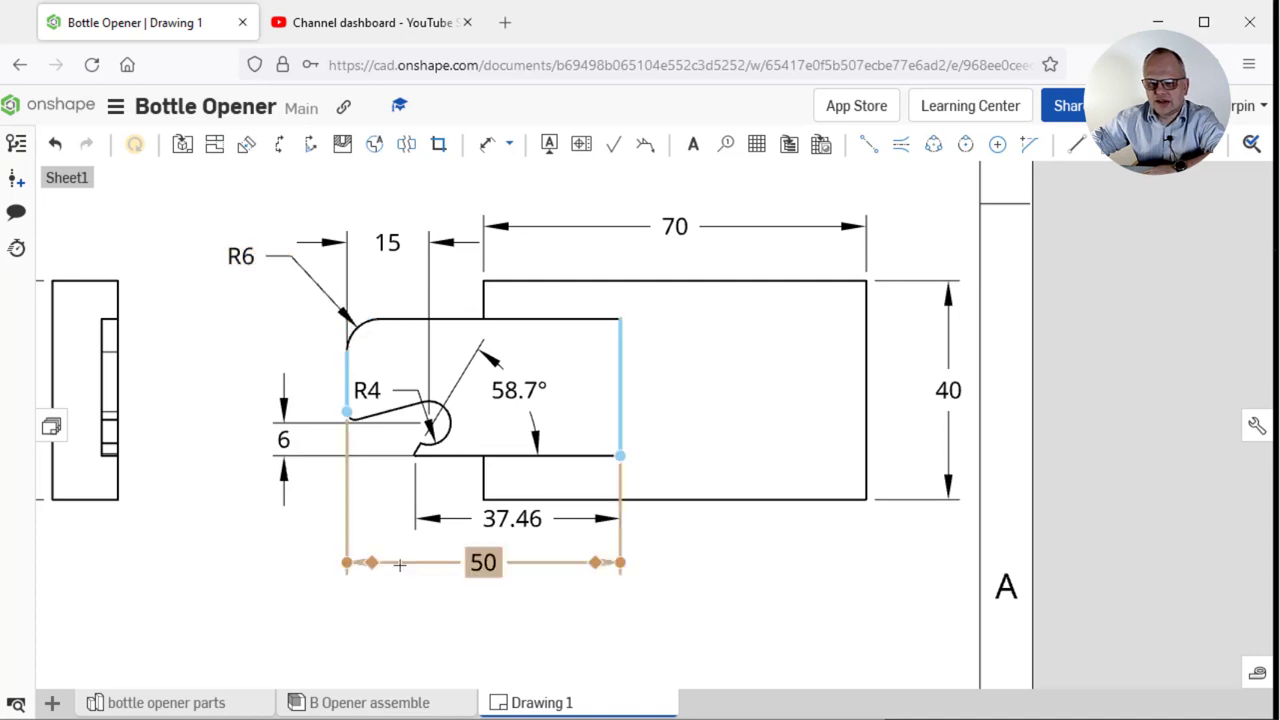
mouse_move(289, 563)
middle_down()
mouse_move(530, 625)
mouse_move(488, 643)
middle_up()
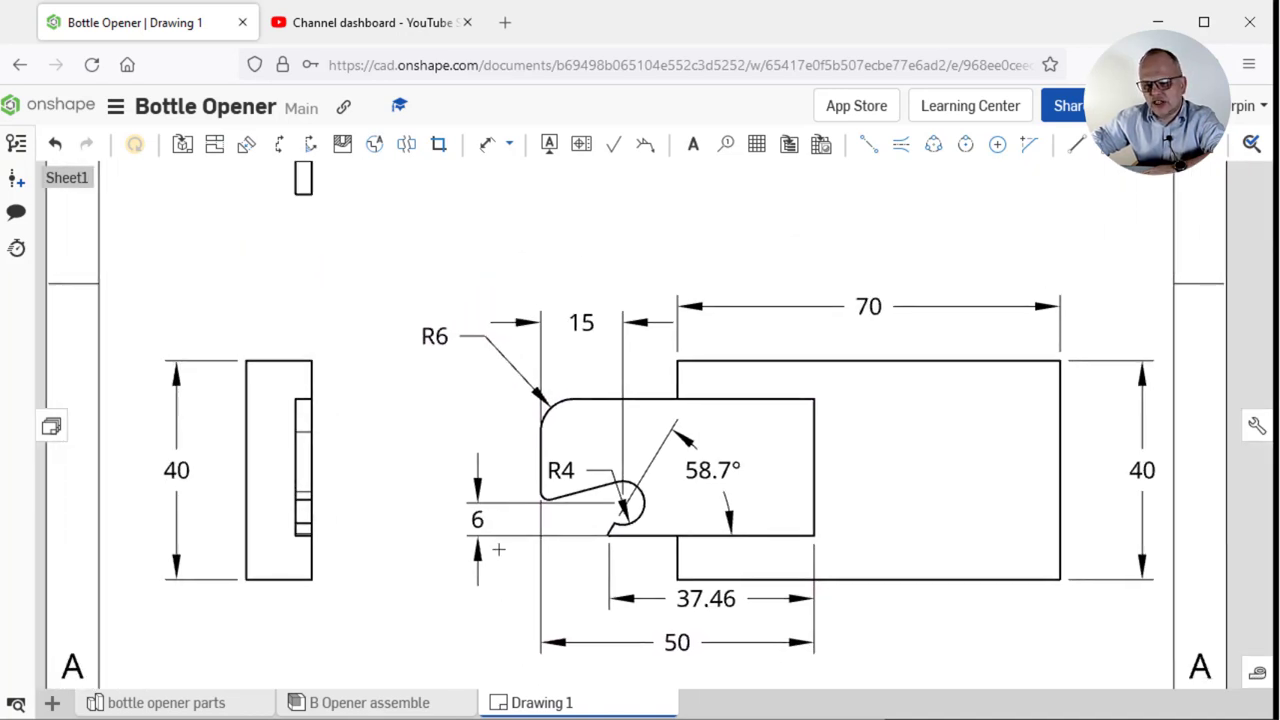
scroll(705, 495, up, 5)
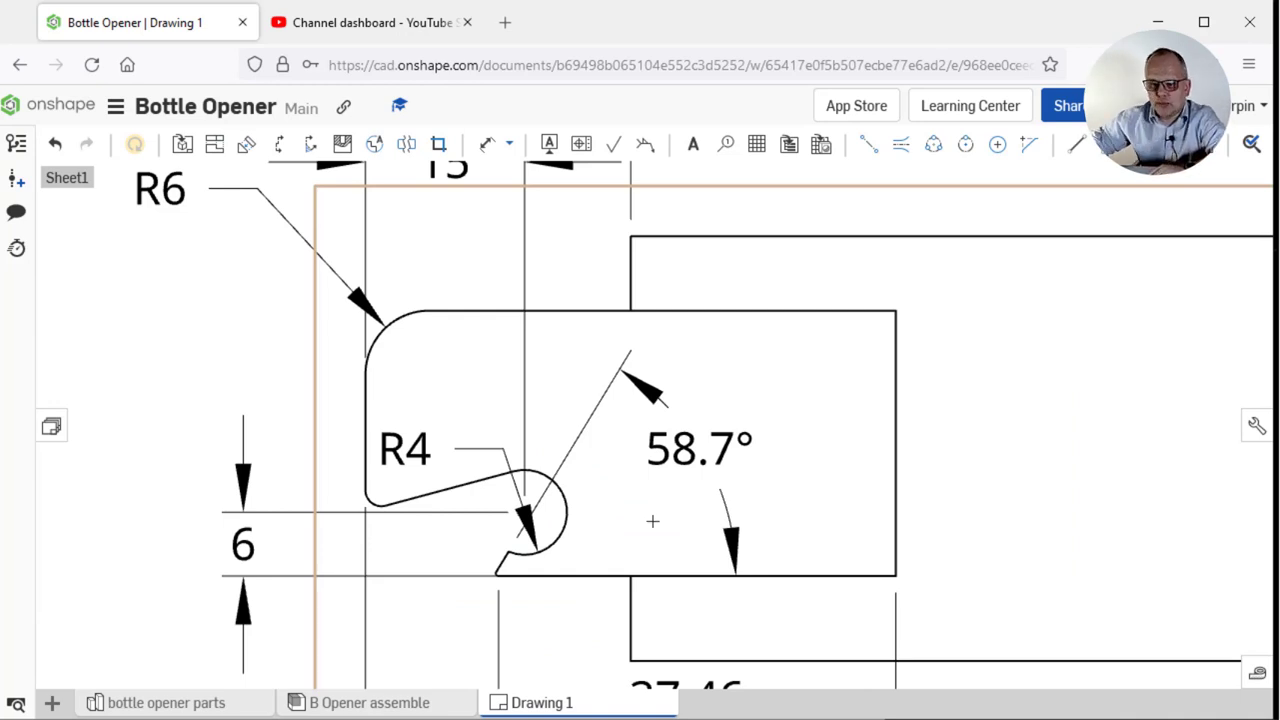
scroll(652, 521, down, 5)
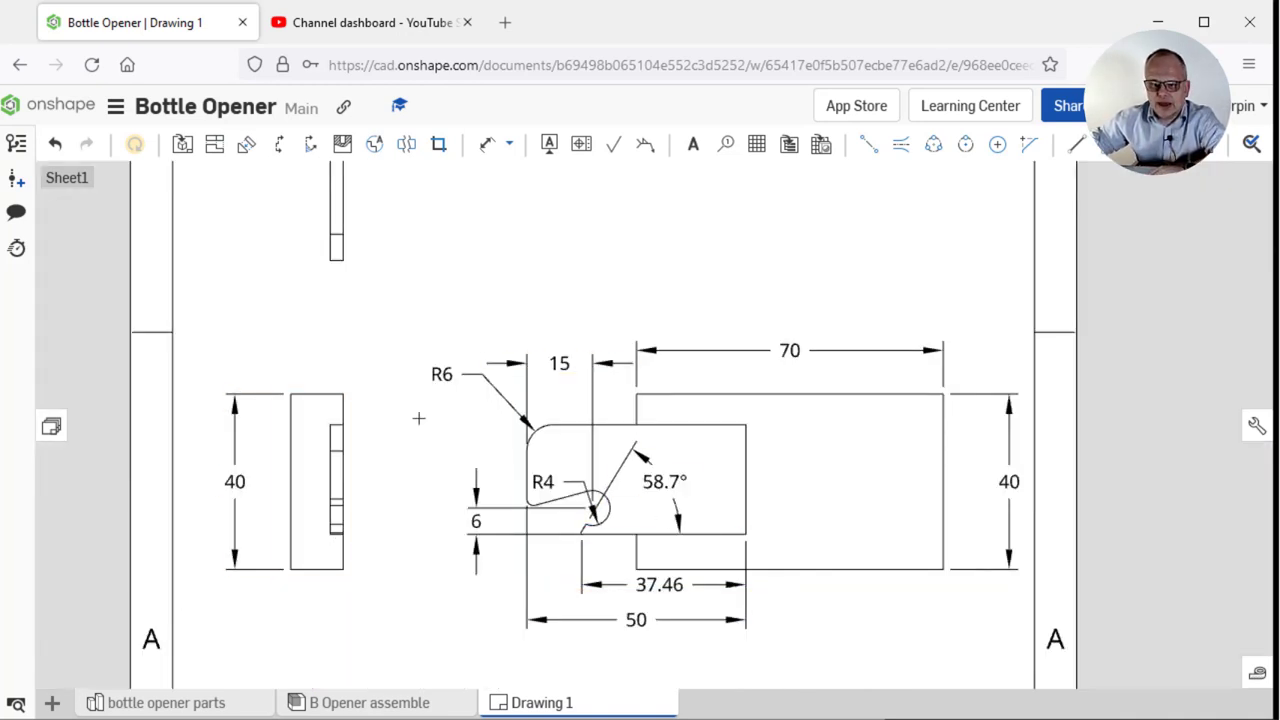
mouse_move(418, 418)
middle_down()
mouse_move(411, 517)
mouse_move(425, 491)
middle_up()
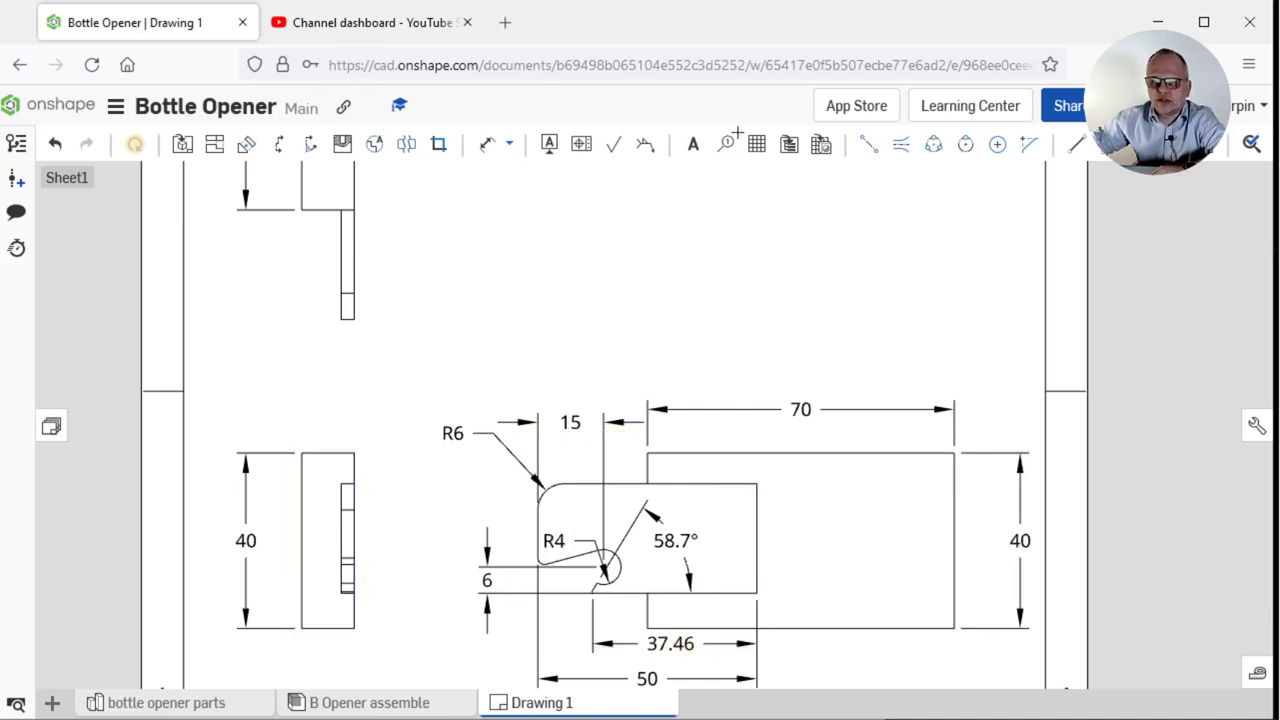
Add vertical 7 and 8 dimensions locating the slot from the side view's top and bottom edges
click(487, 145)
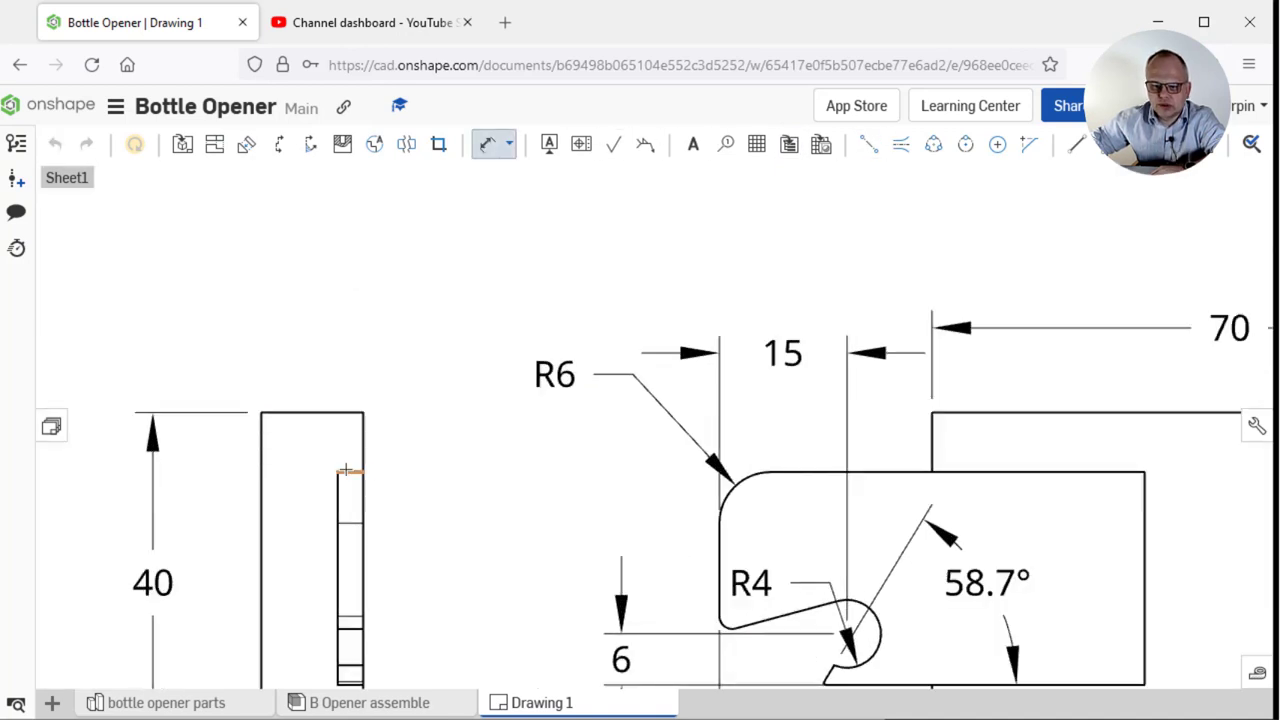
click(363, 450)
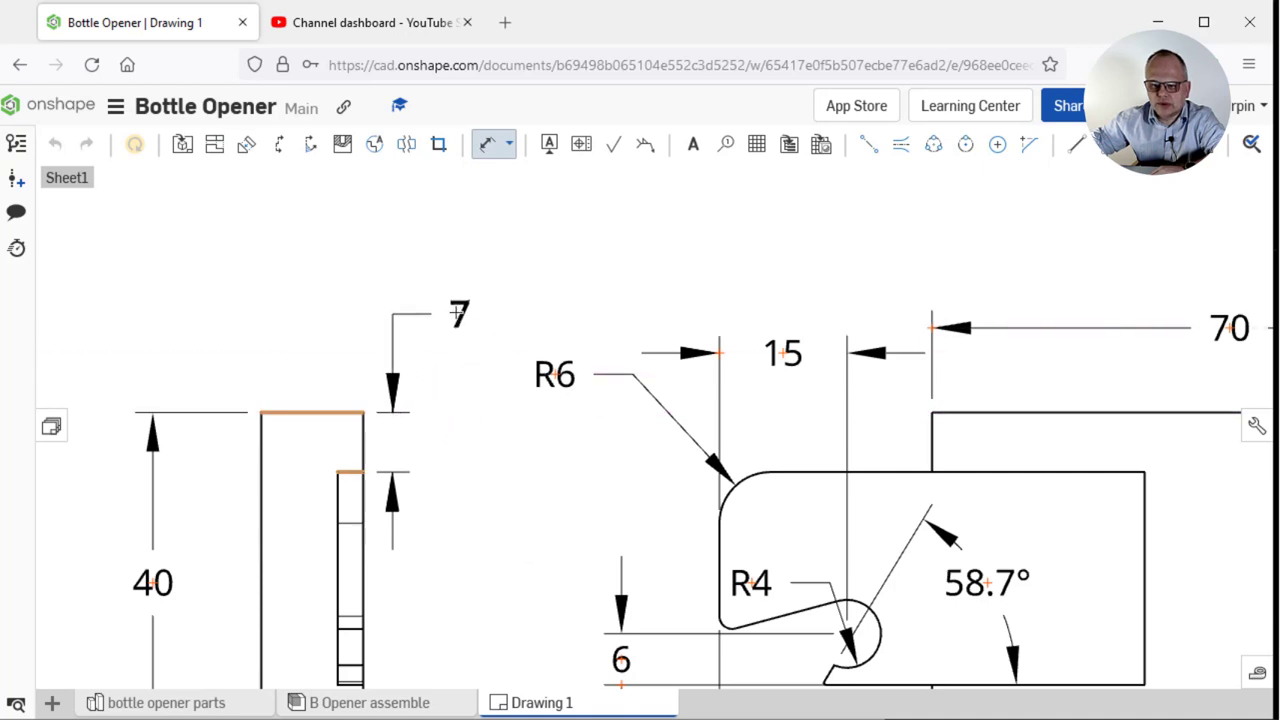
click(451, 438)
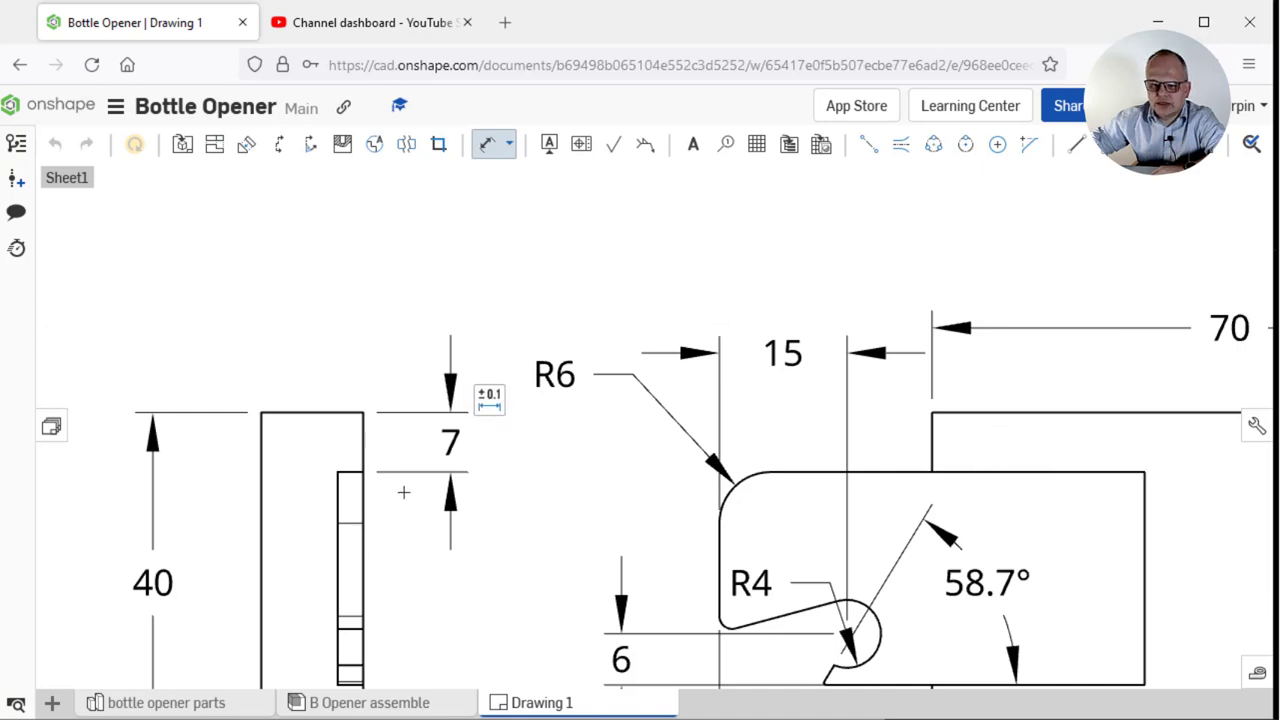
mouse_move(526, 597)
middle_down()
mouse_move(531, 406)
mouse_move(340, 535)
middle_up()
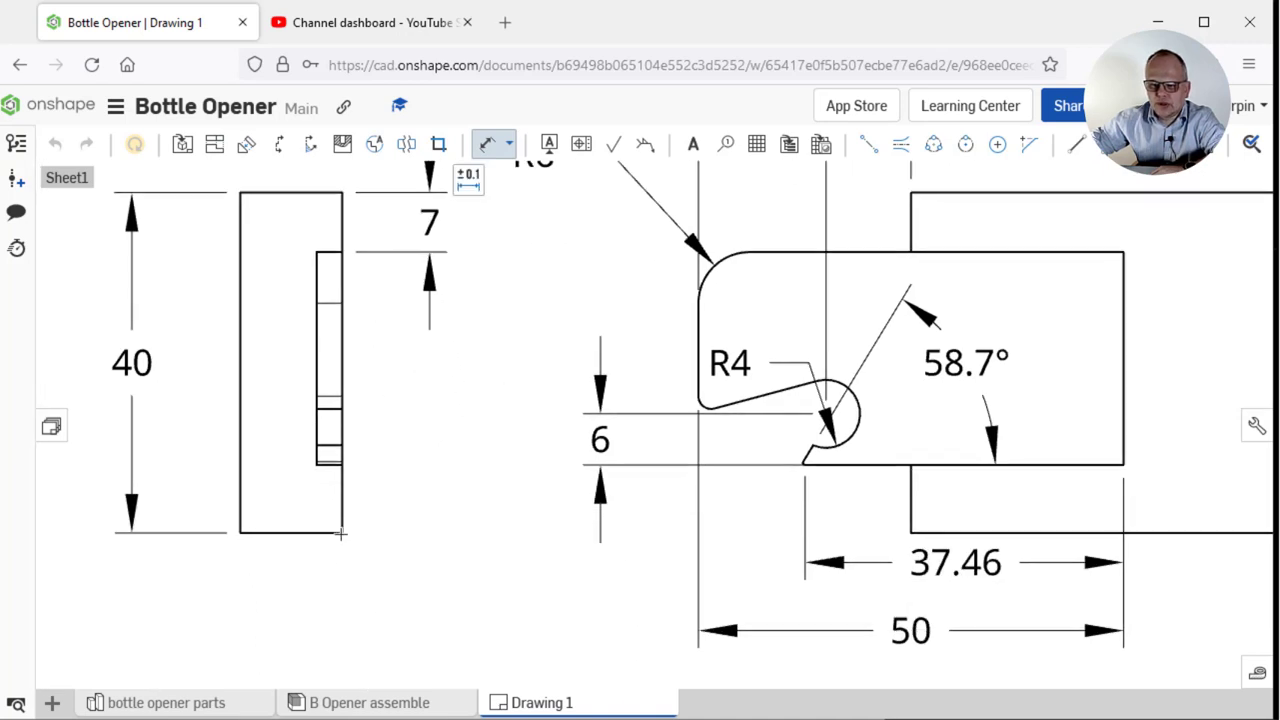
click(329, 465)
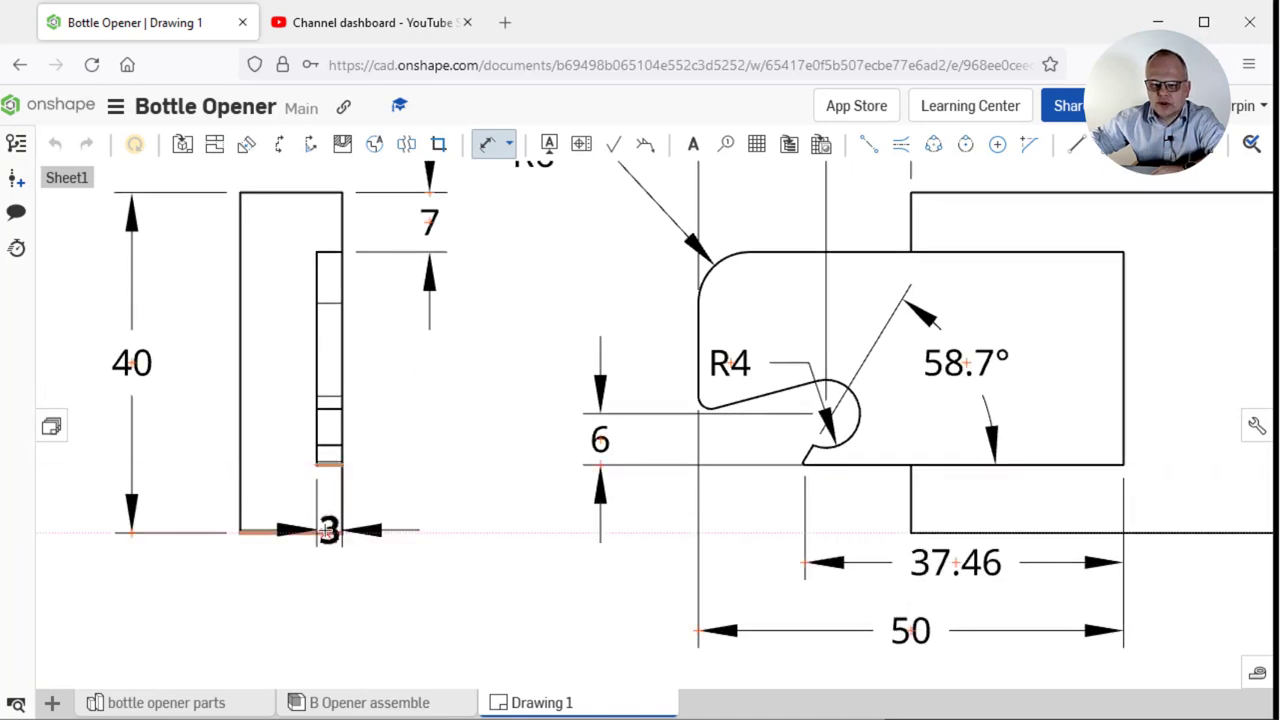
click(329, 533)
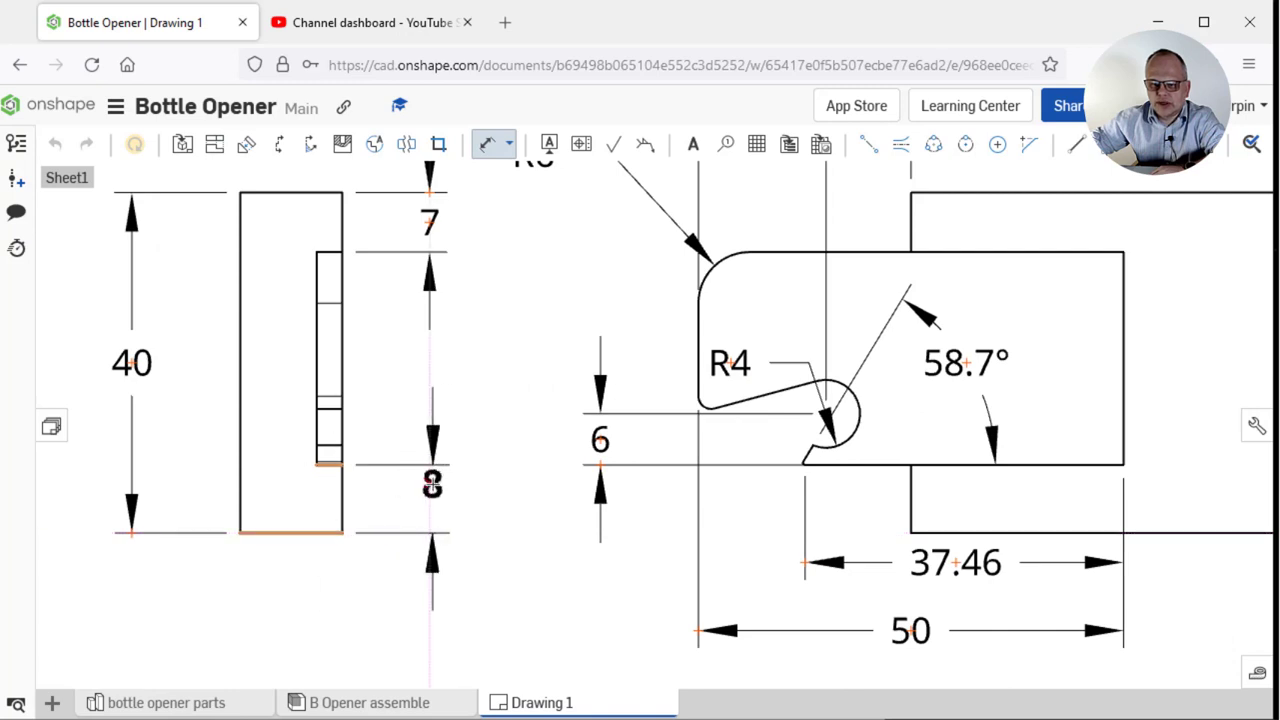
click(432, 484)
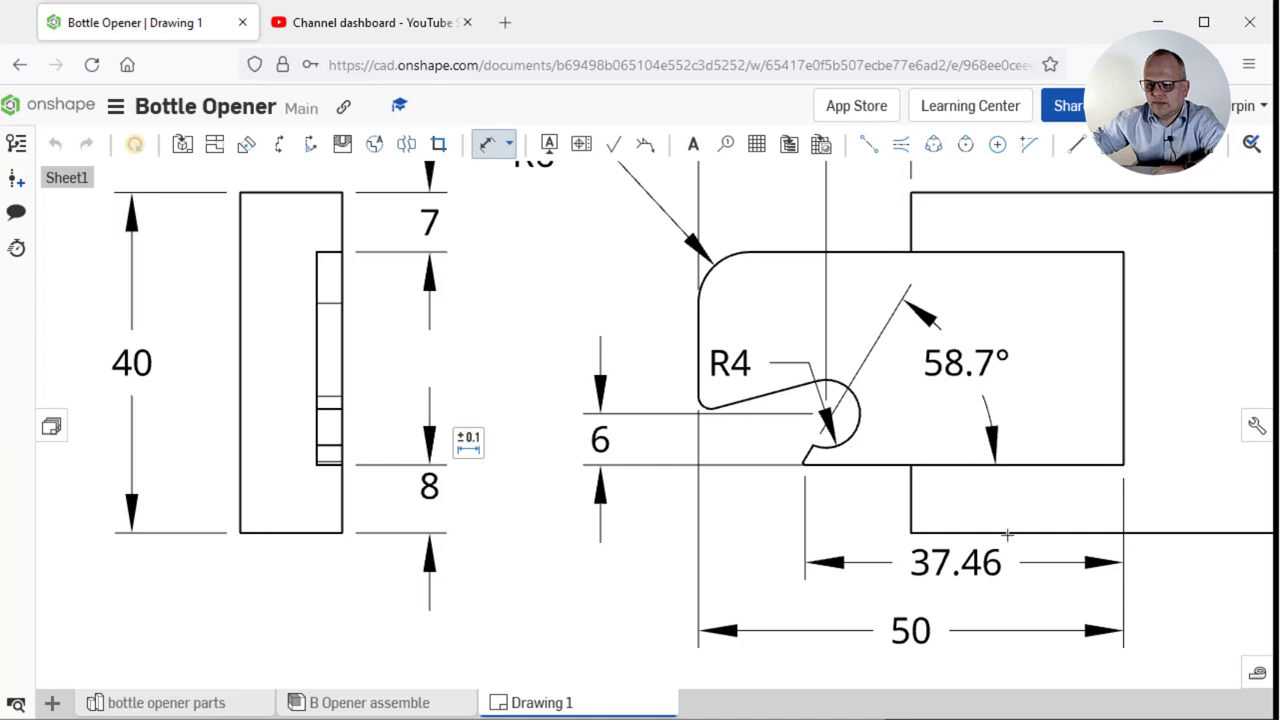
click(1000, 466)
key(Escape)
scroll(580, 568, down, 2)
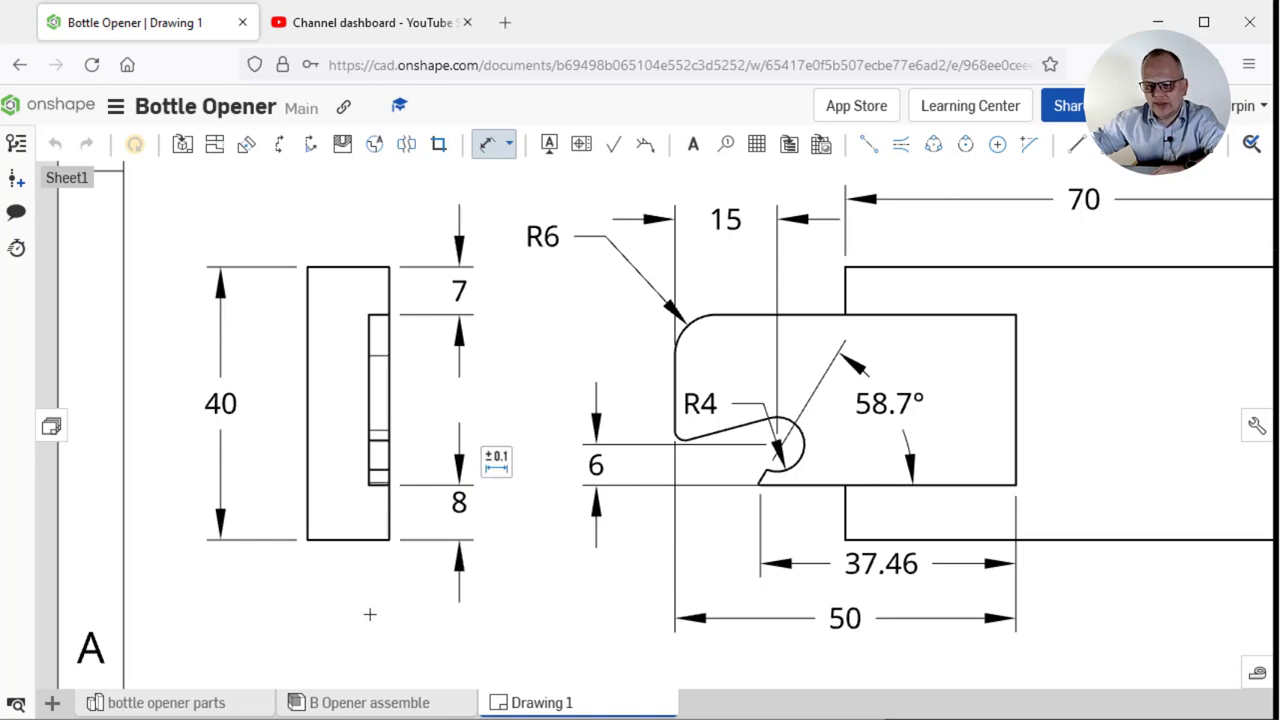
middle_drag(369, 609, 369, 672)
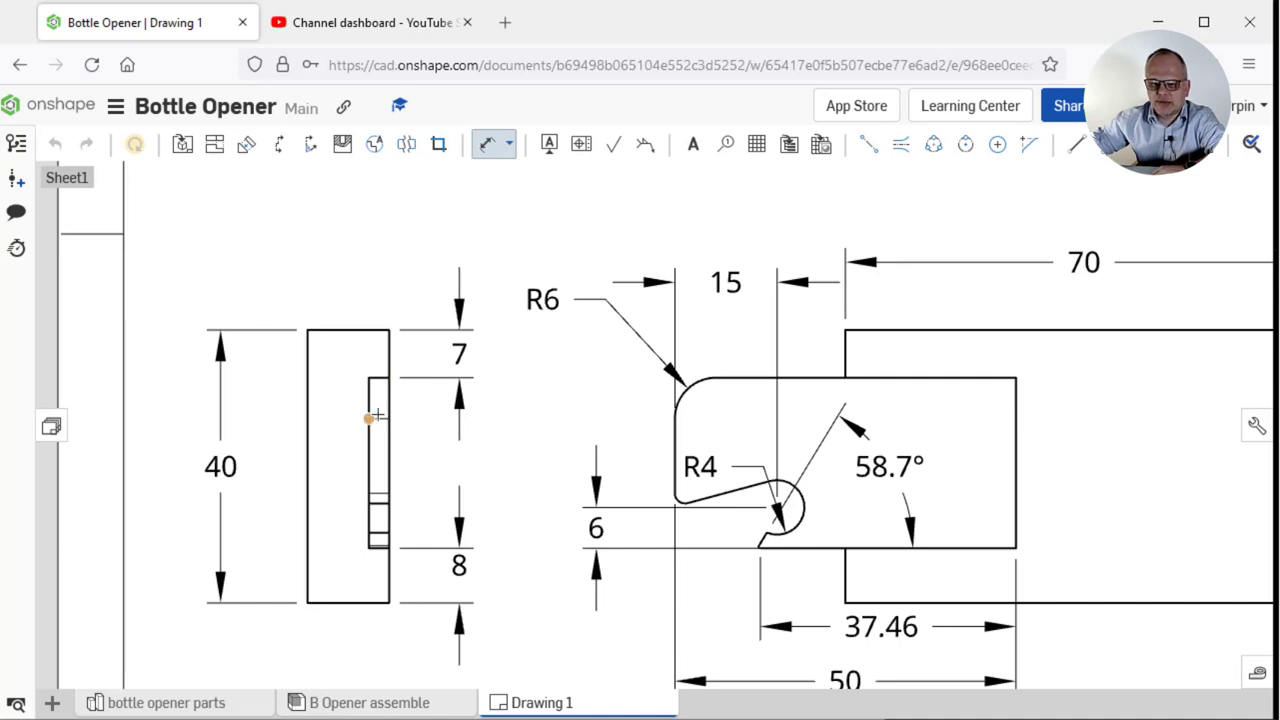
Dimension the 3 slot width above the side view, discarding a stray 10.92 dimension
middle_drag(392, 455, 380, 501)
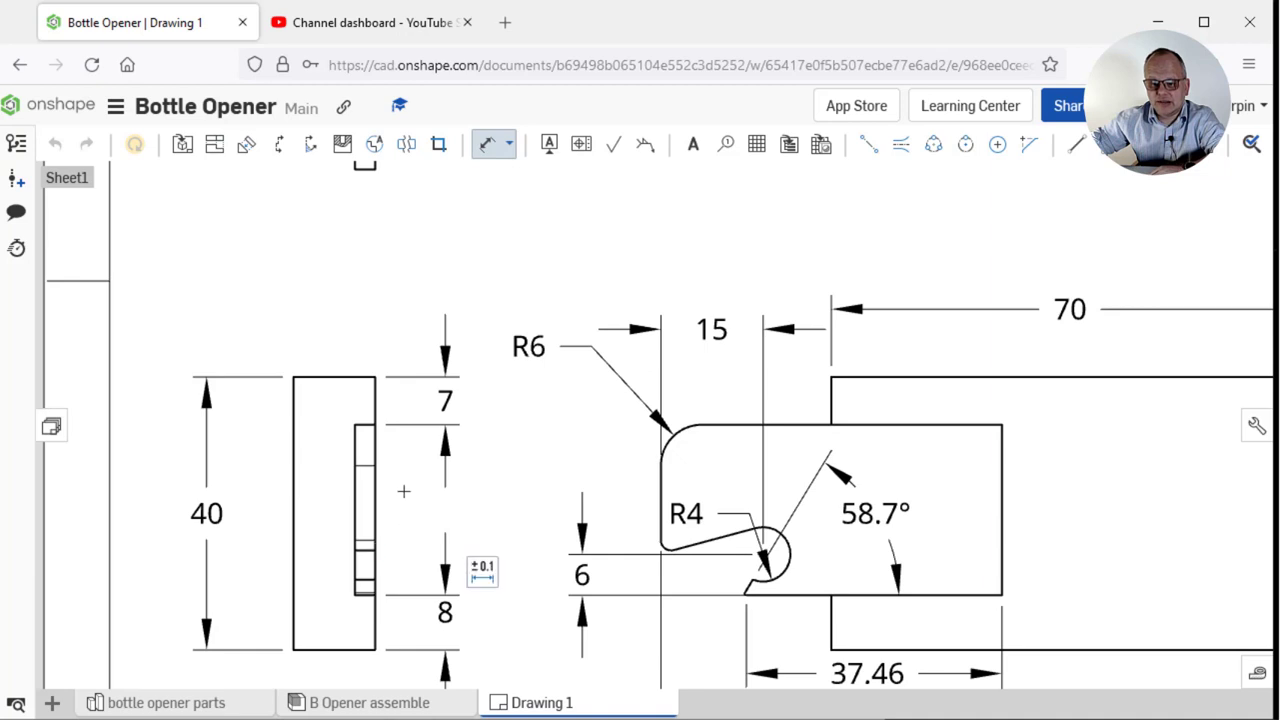
click(377, 503)
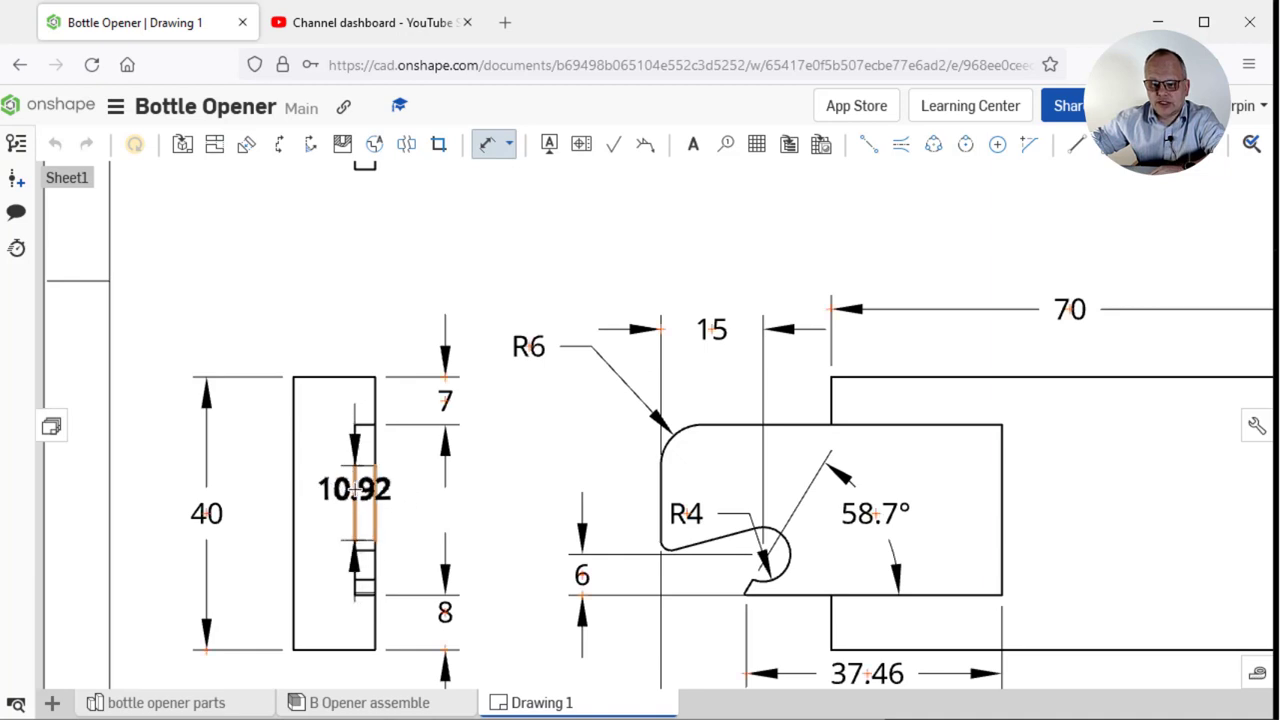
click(356, 484)
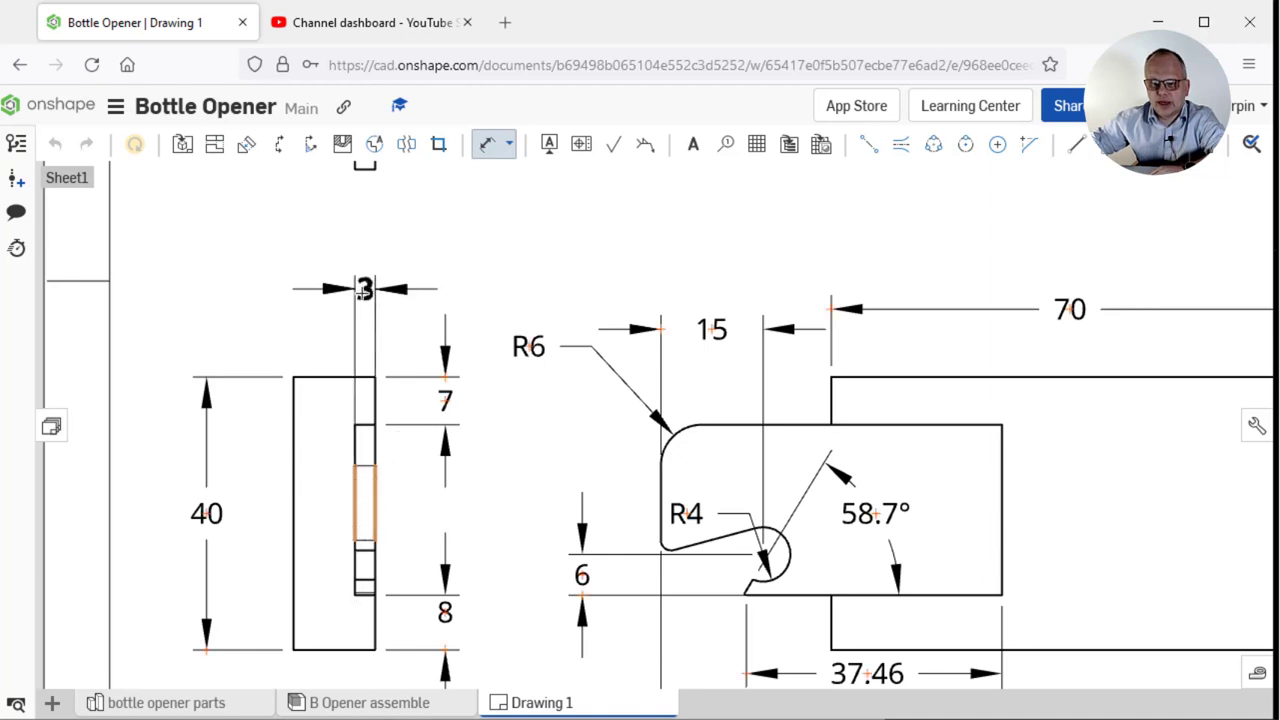
click(364, 290)
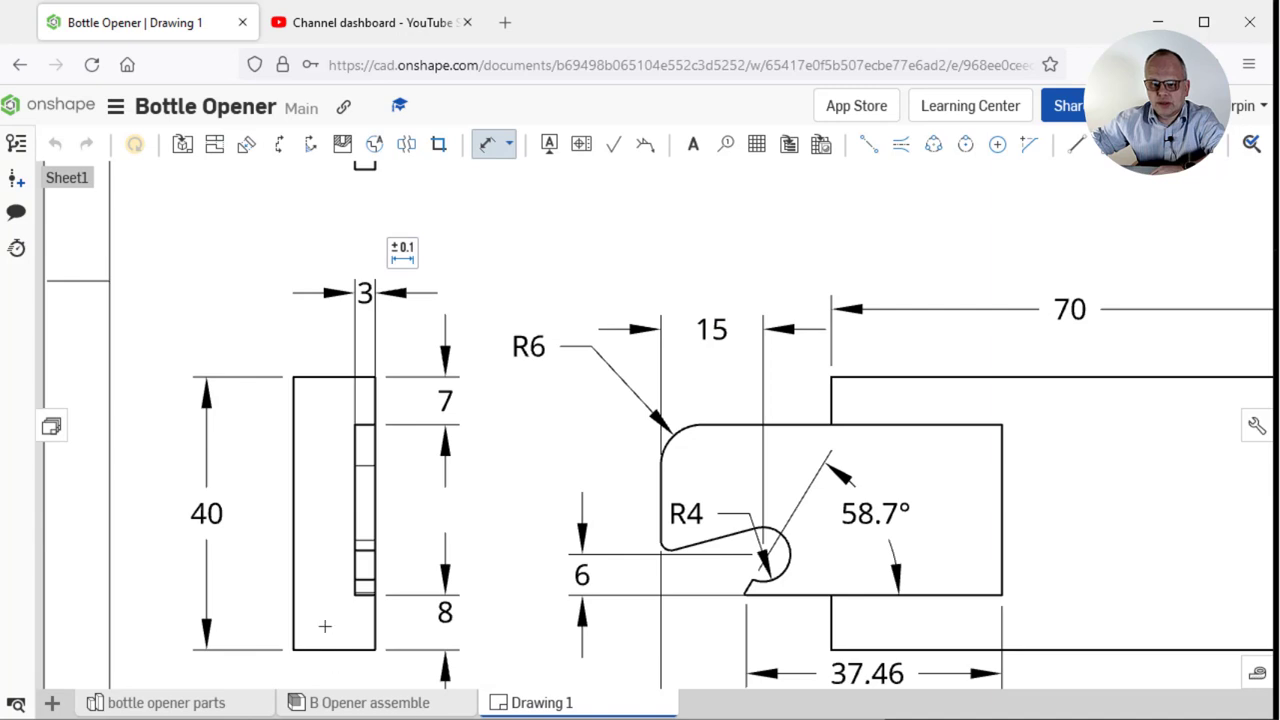
click(355, 520)
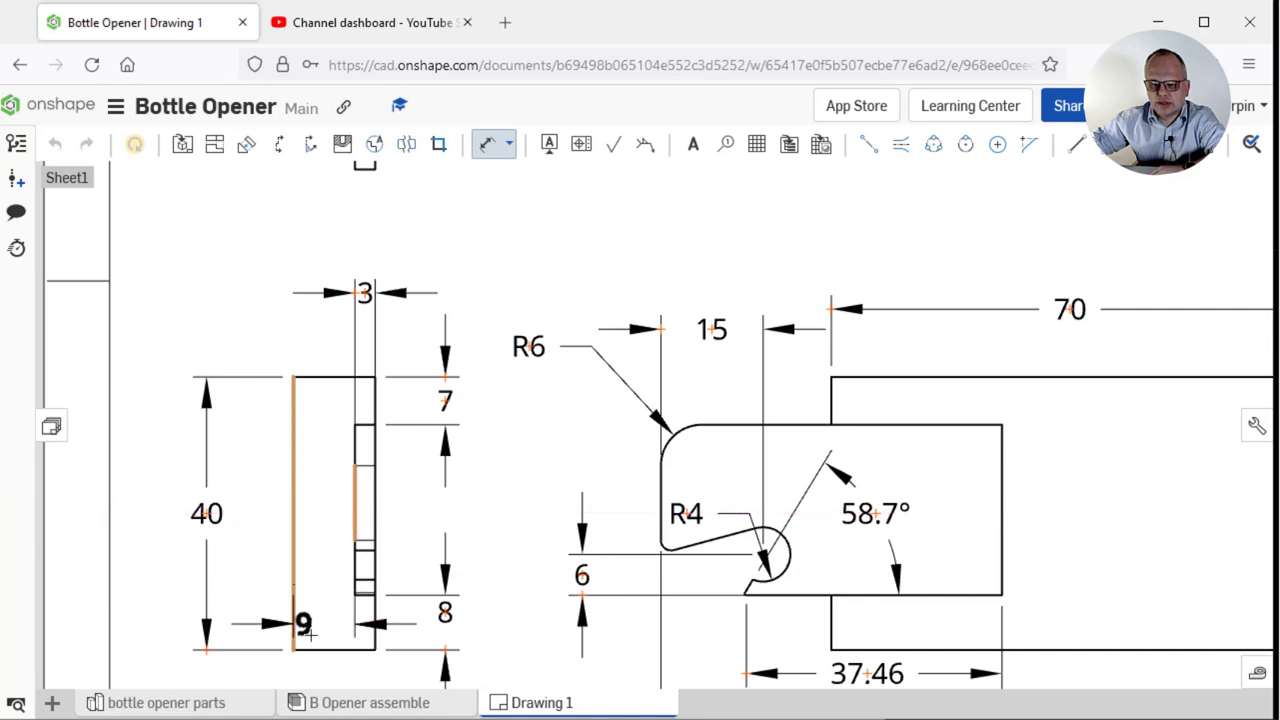
key(Escape)
middle_drag(343, 674, 371, 522)
Add the 9 and 12 horizontal dimensions below the side view, then exit the Dimension tool
click(313, 505)
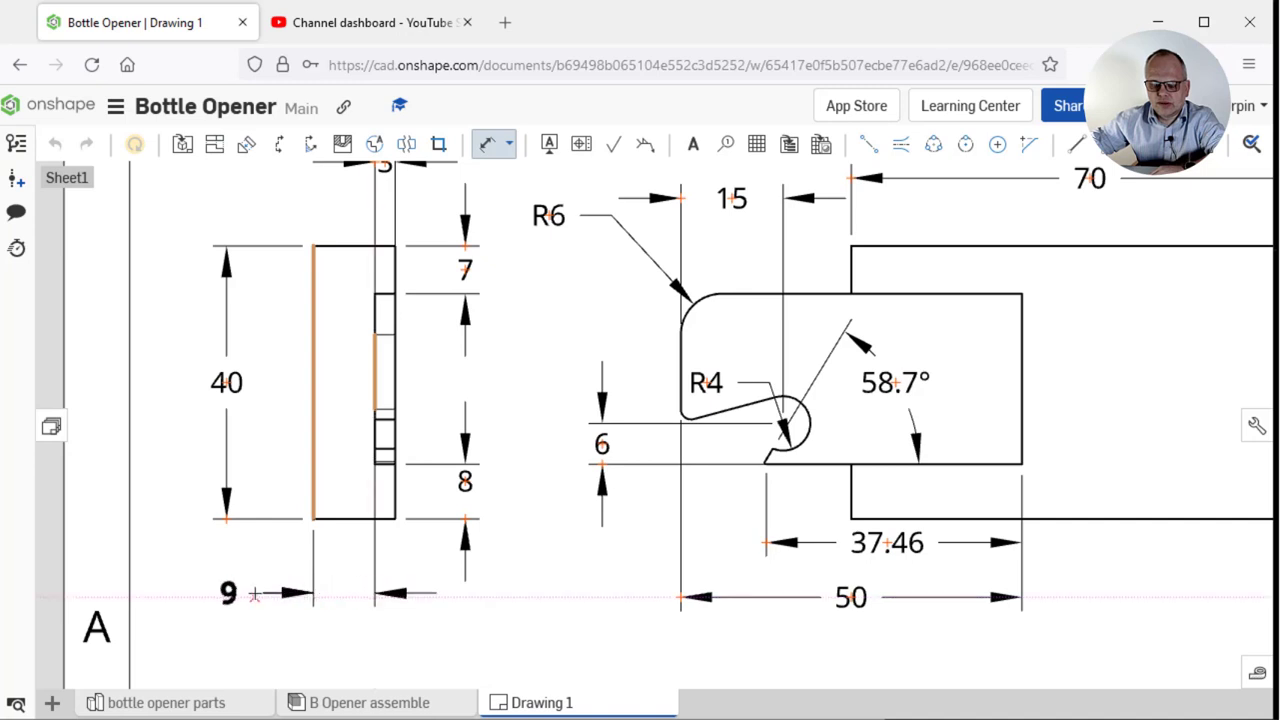
click(254, 594)
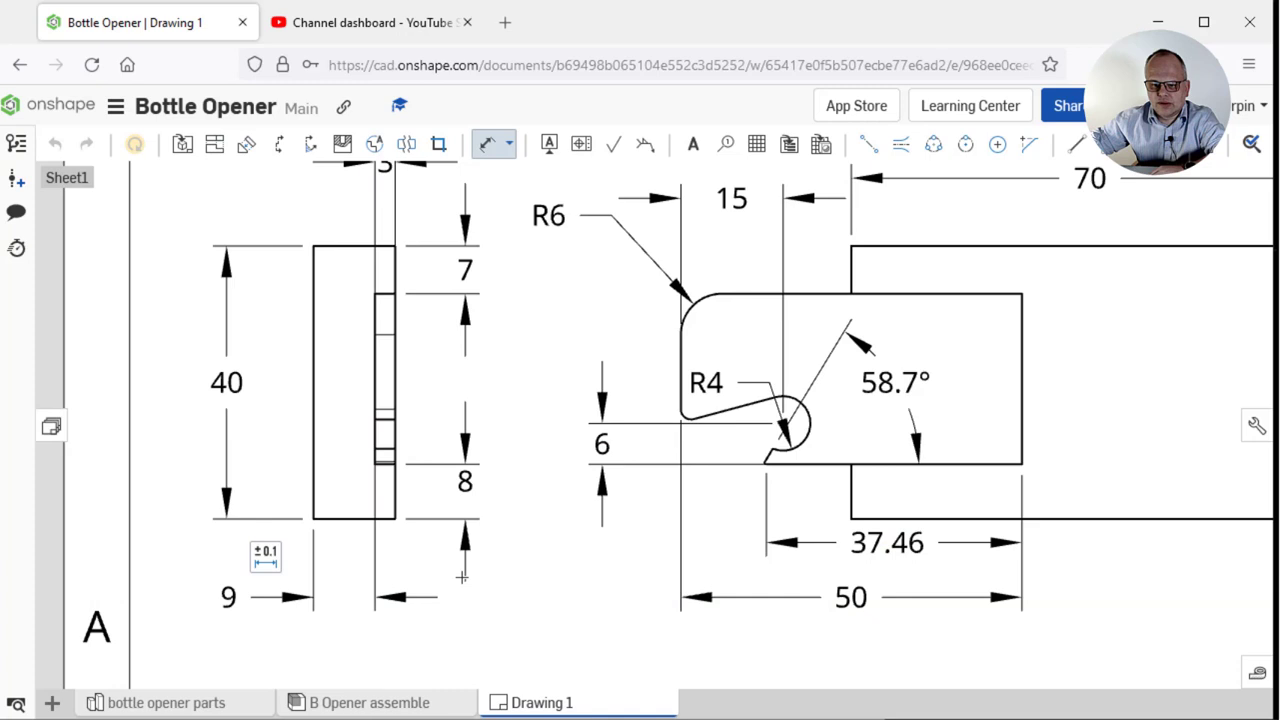
click(391, 487)
click(313, 490)
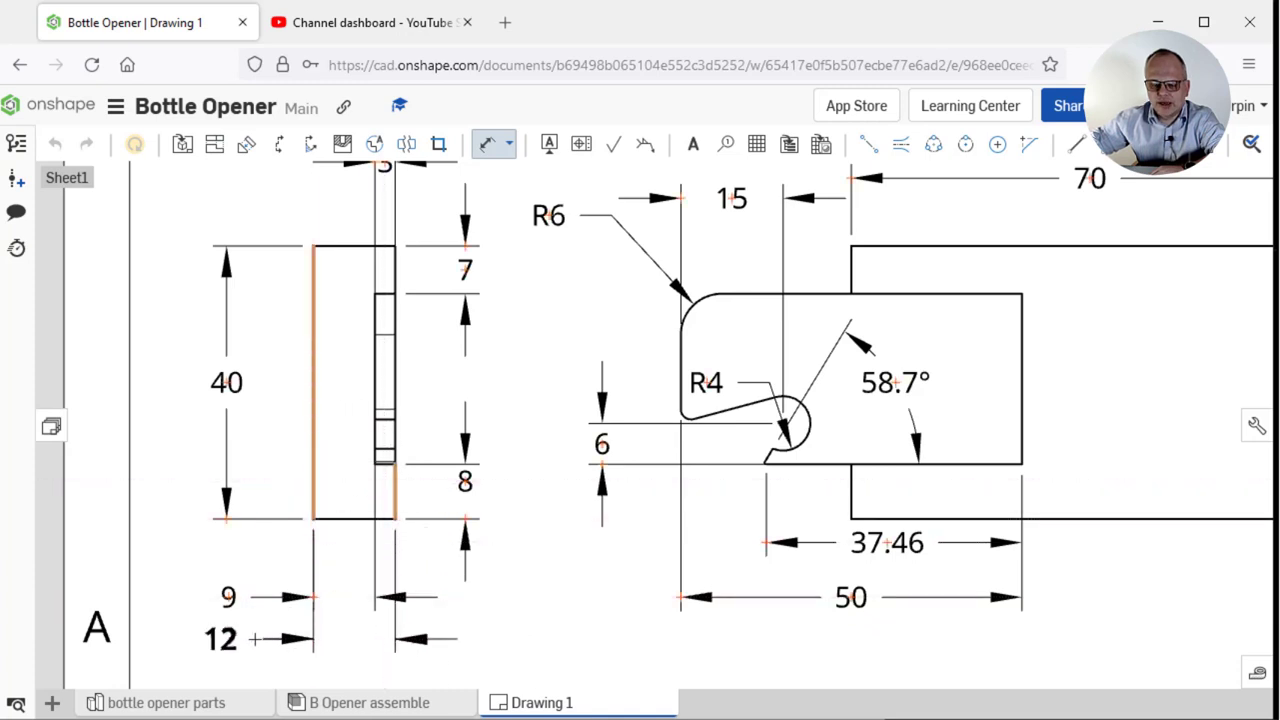
click(255, 638)
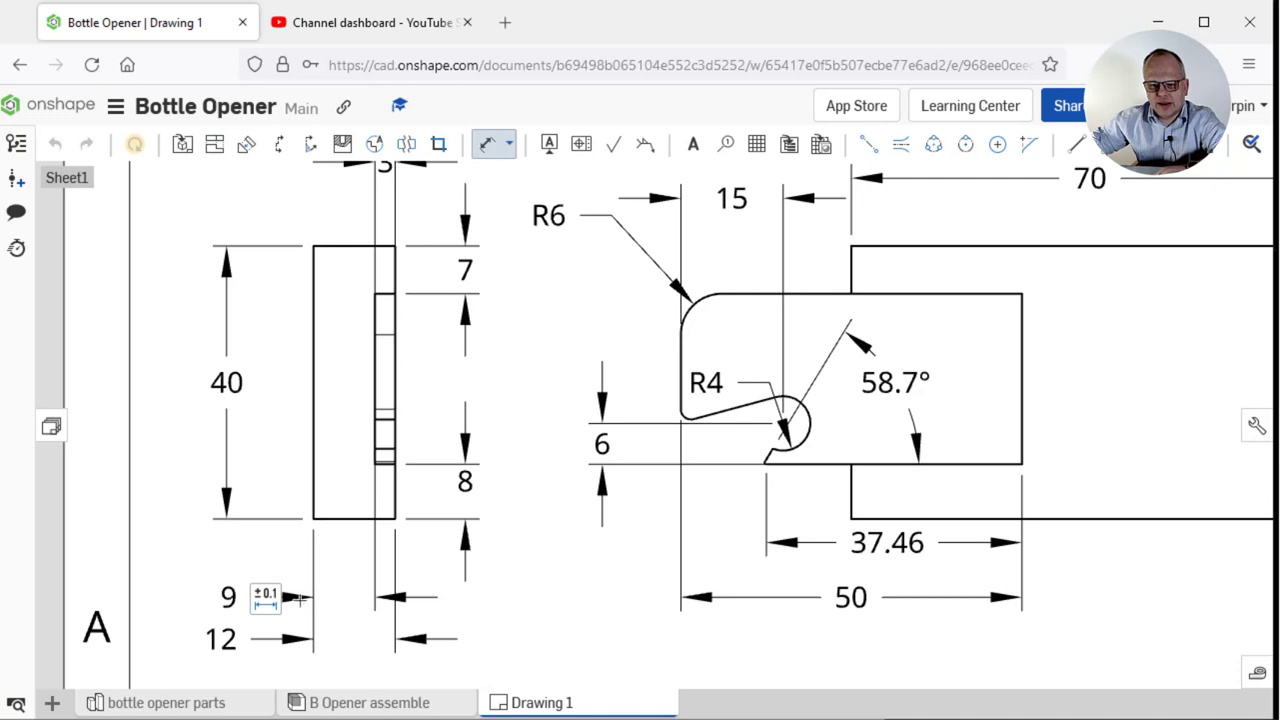
click(264, 597)
click(468, 595)
key(Escape)
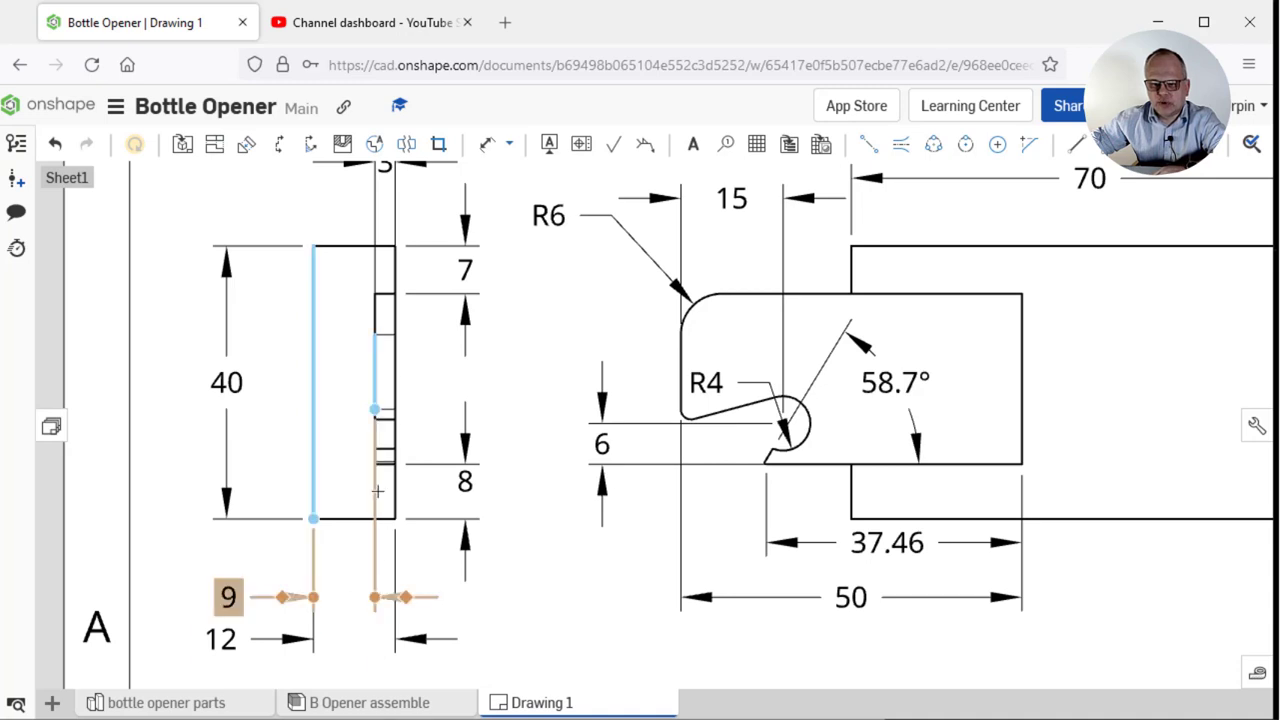
Select and then deselect the slot edges in the side view
click(379, 352)
key(Escape)
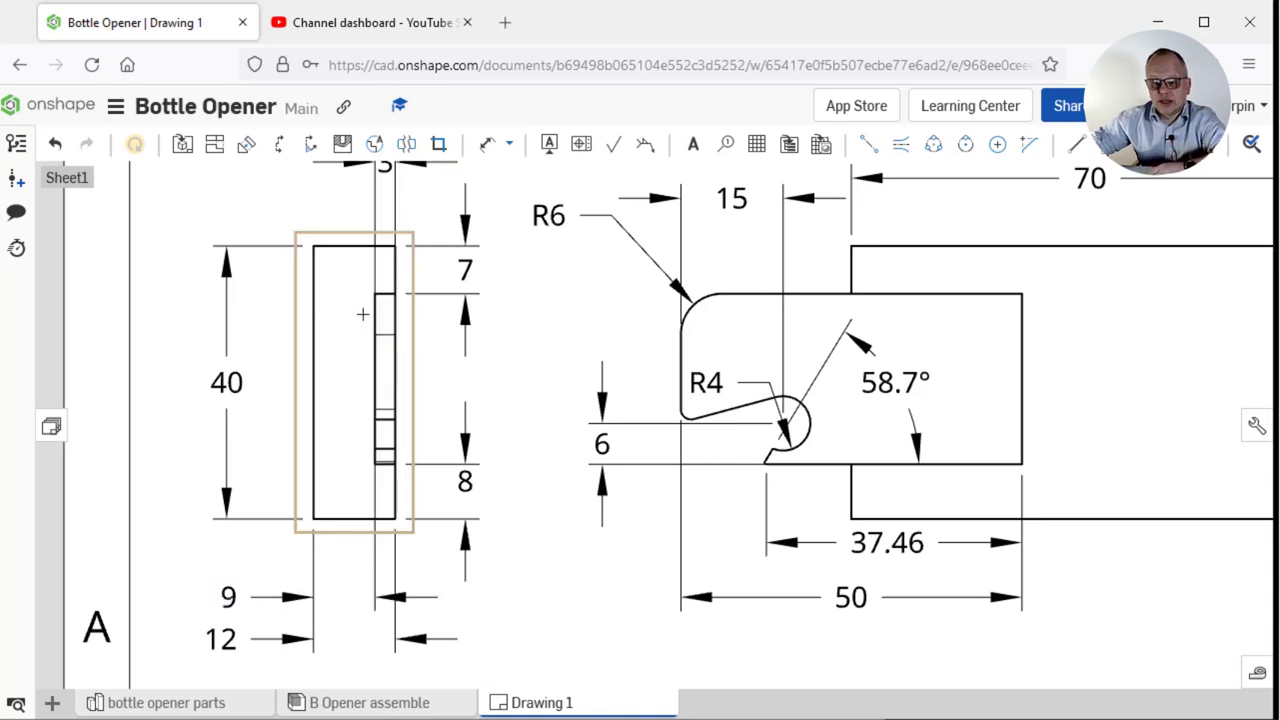
click(371, 312)
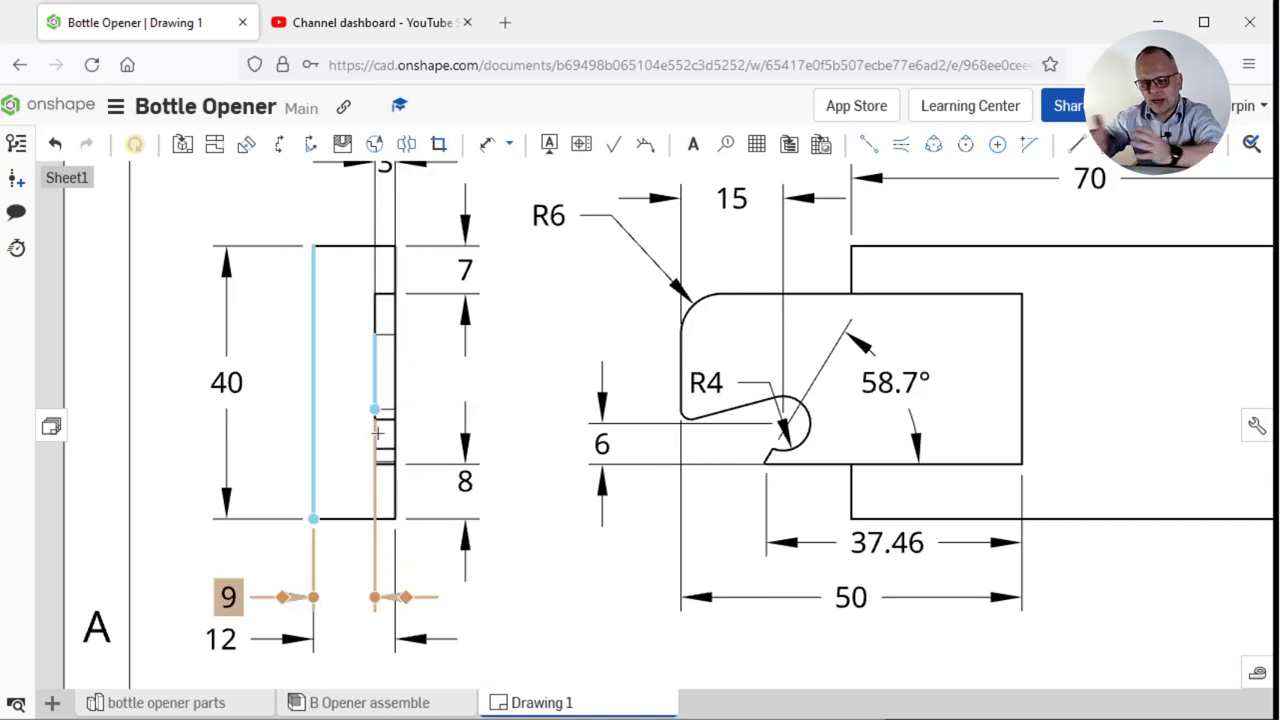
click(614, 575)
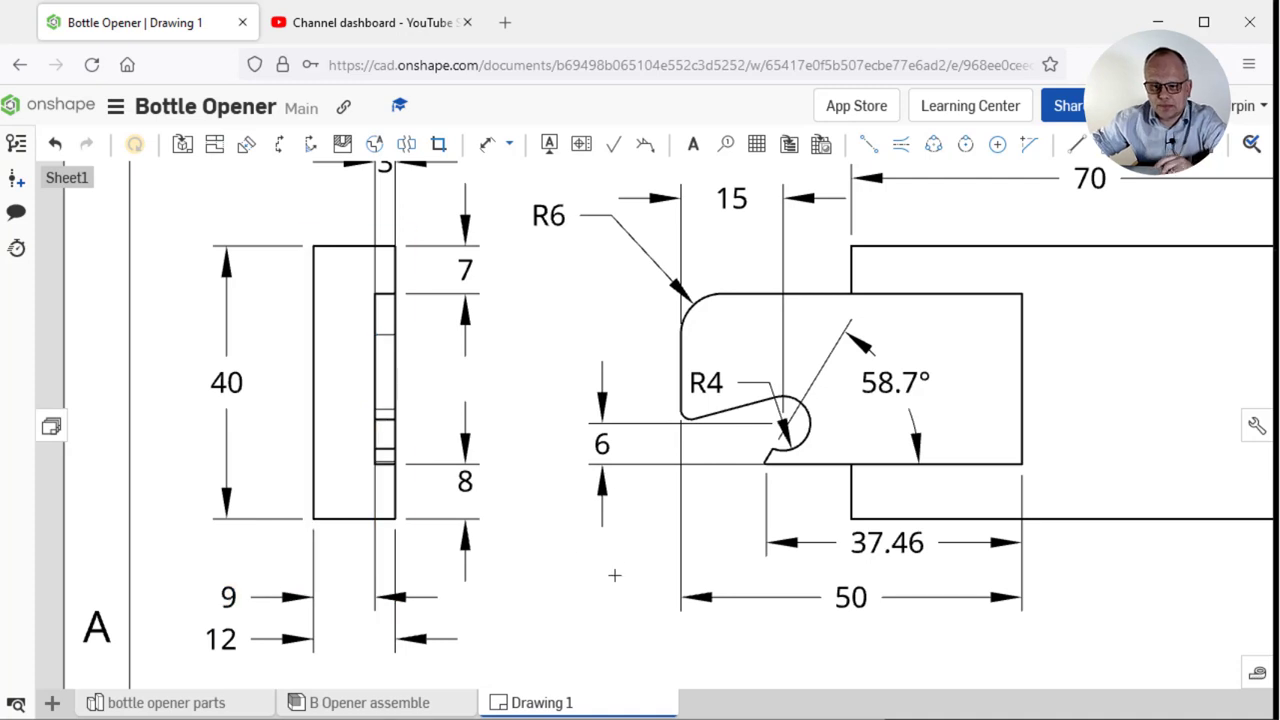
scroll(568, 598, up, 3)
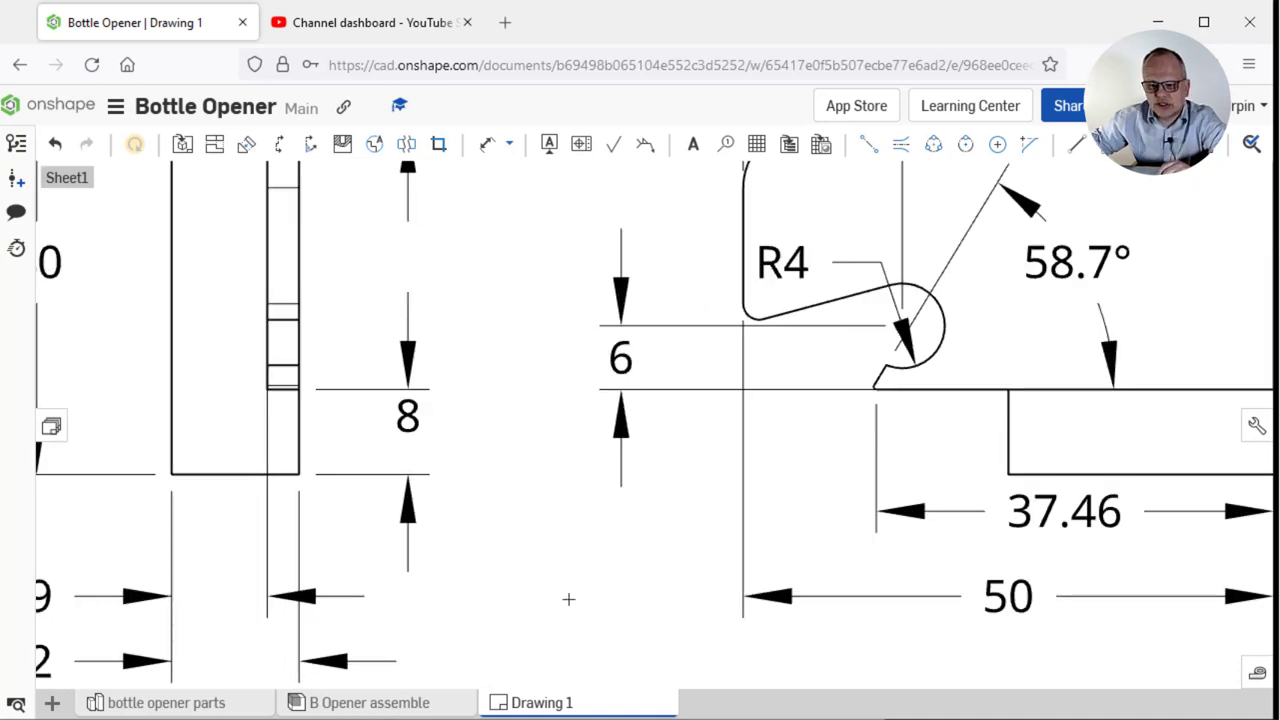
scroll(568, 597, down, 6)
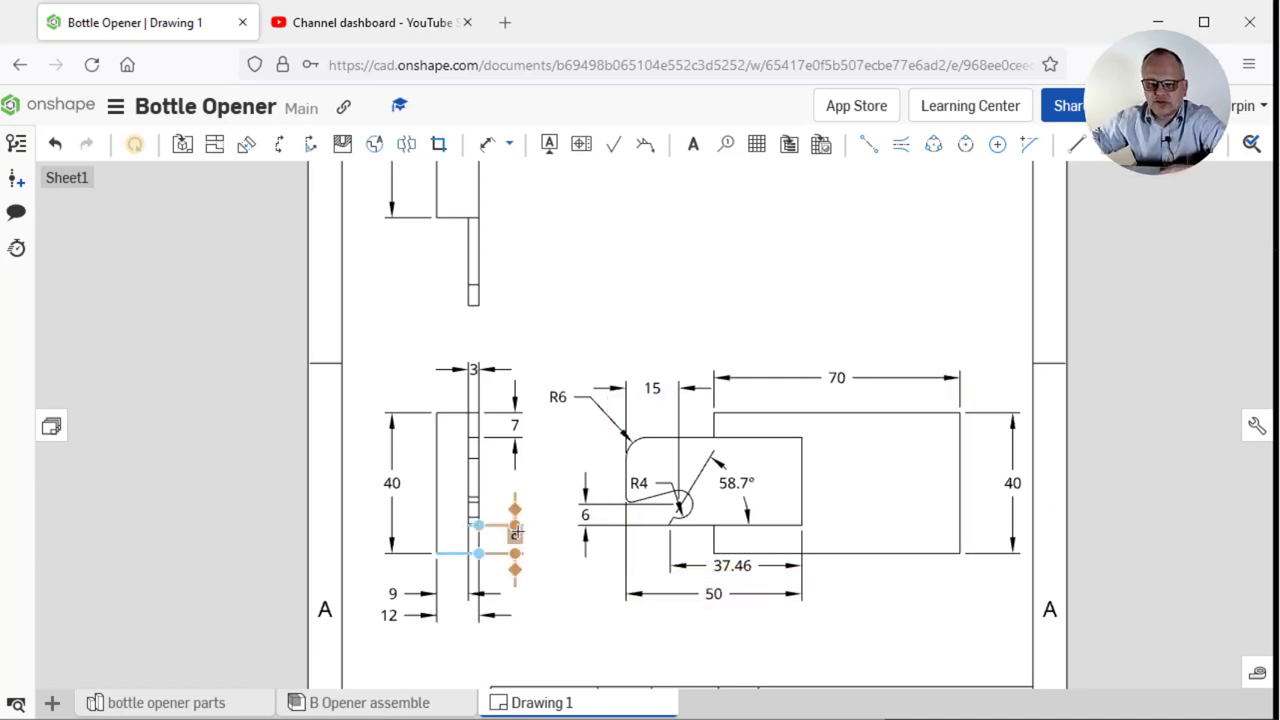
scroll(726, 540, up, 3)
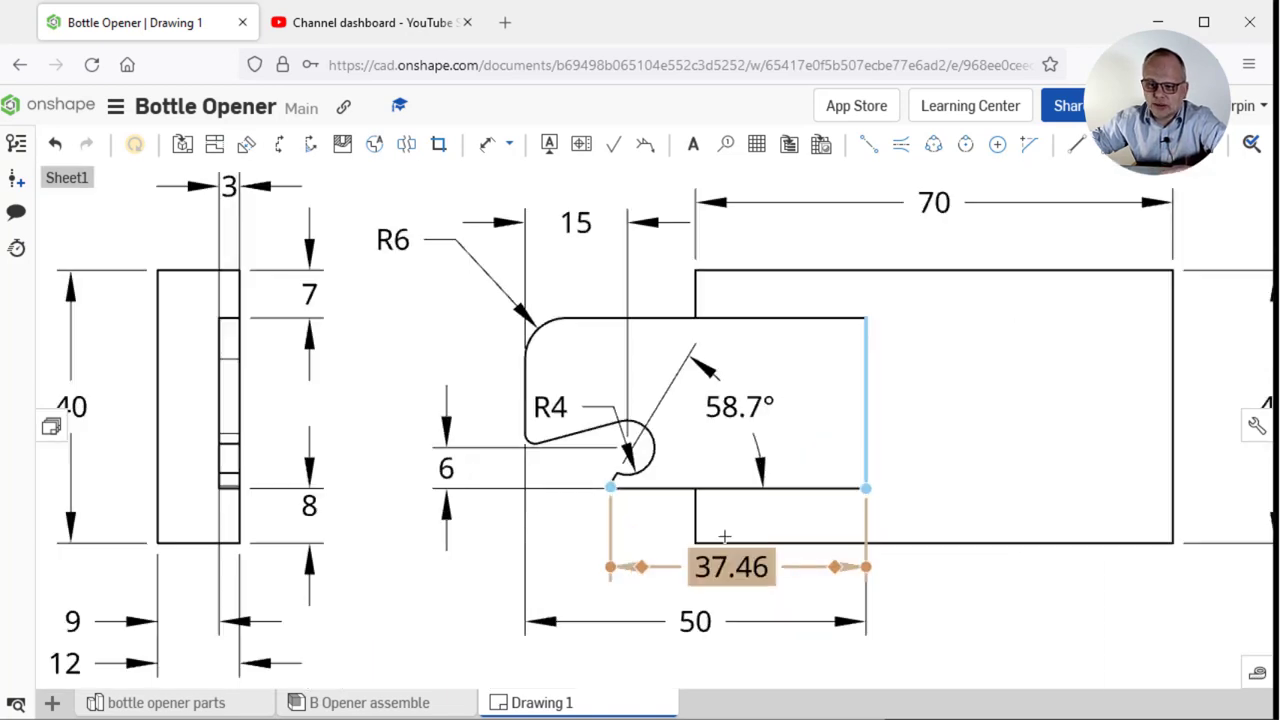
right_click(738, 414)
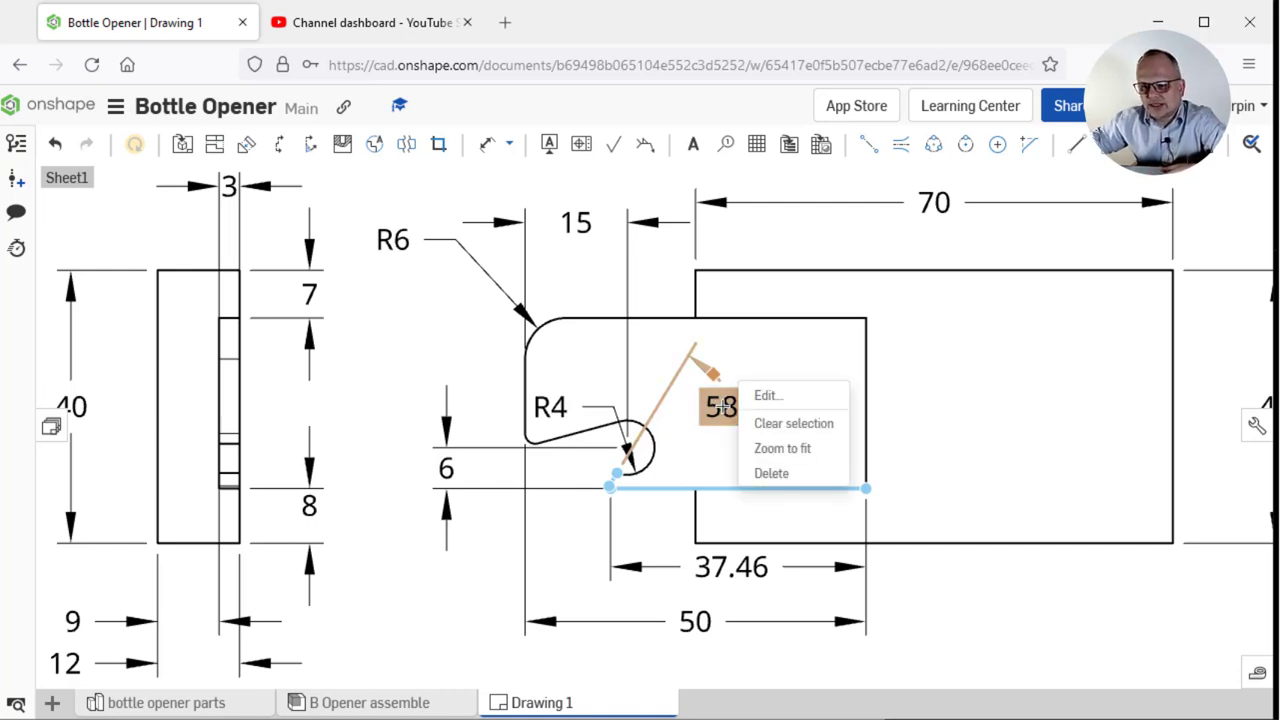
click(990, 604)
scroll(988, 598, down, 3)
scroll(949, 557, down, 4)
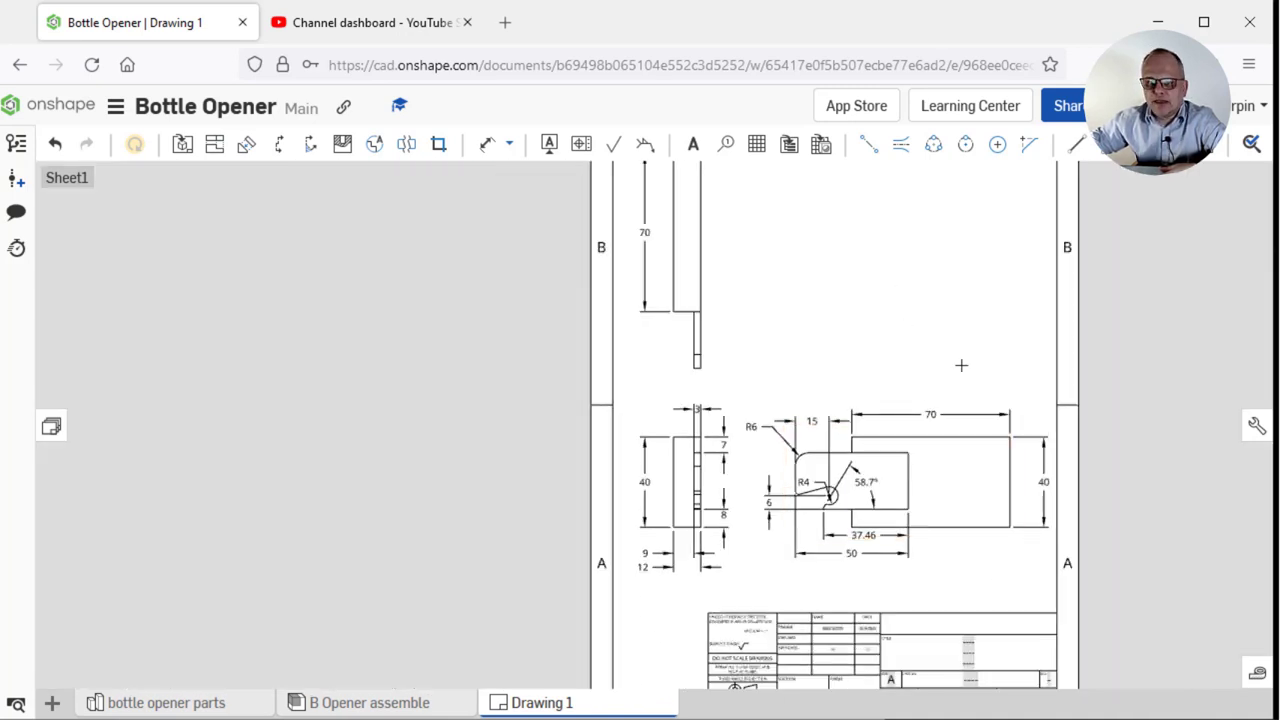
right_drag(961, 365, 961, 190)
scroll(1000, 440, up, 4)
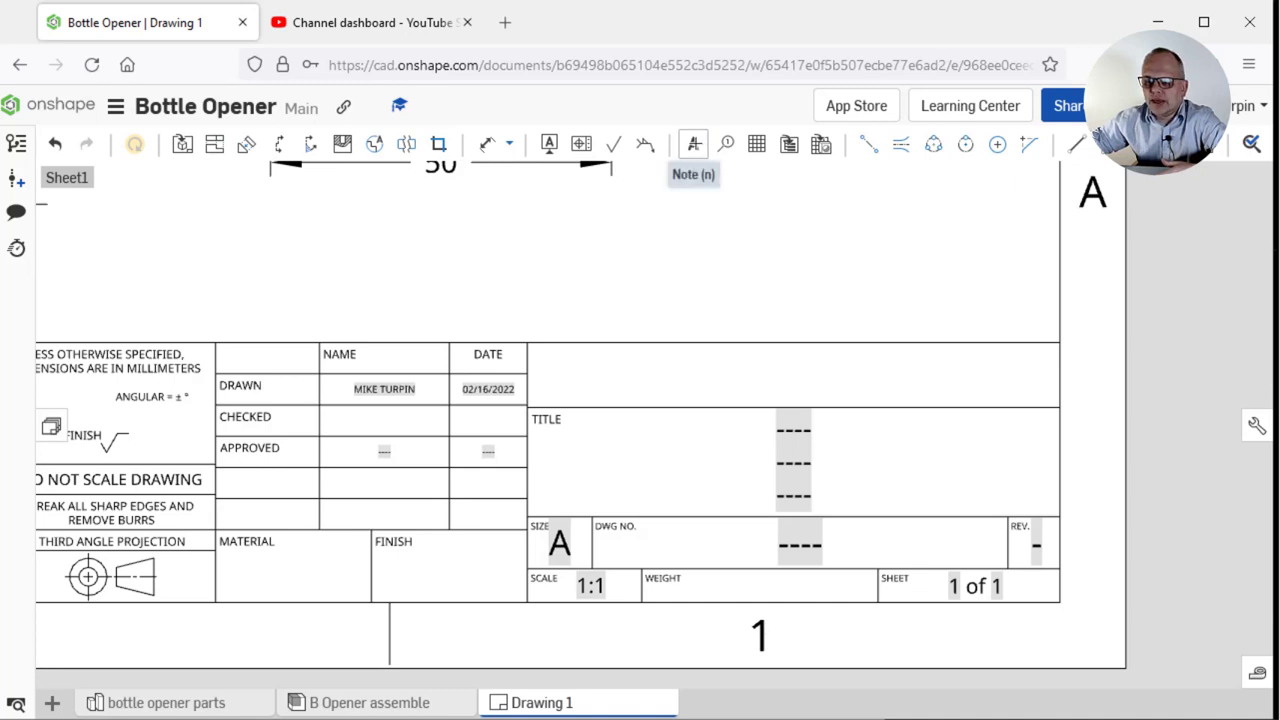
click(694, 145)
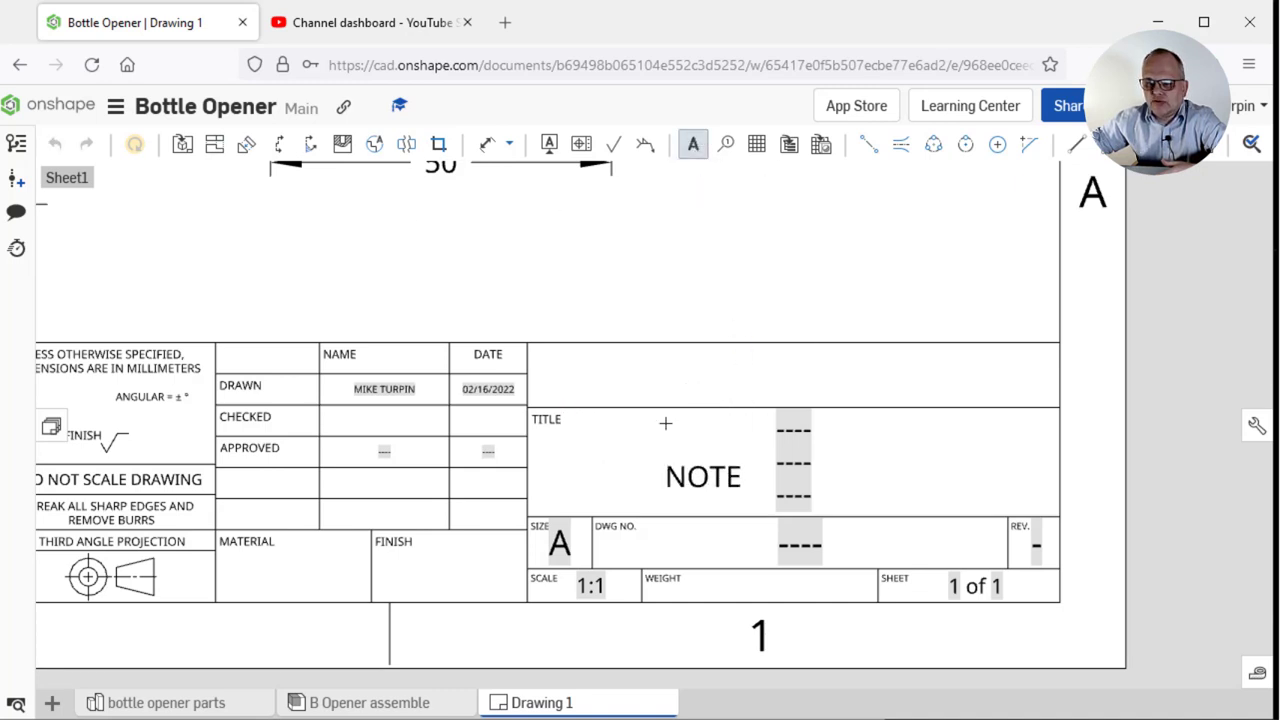
click(614, 364)
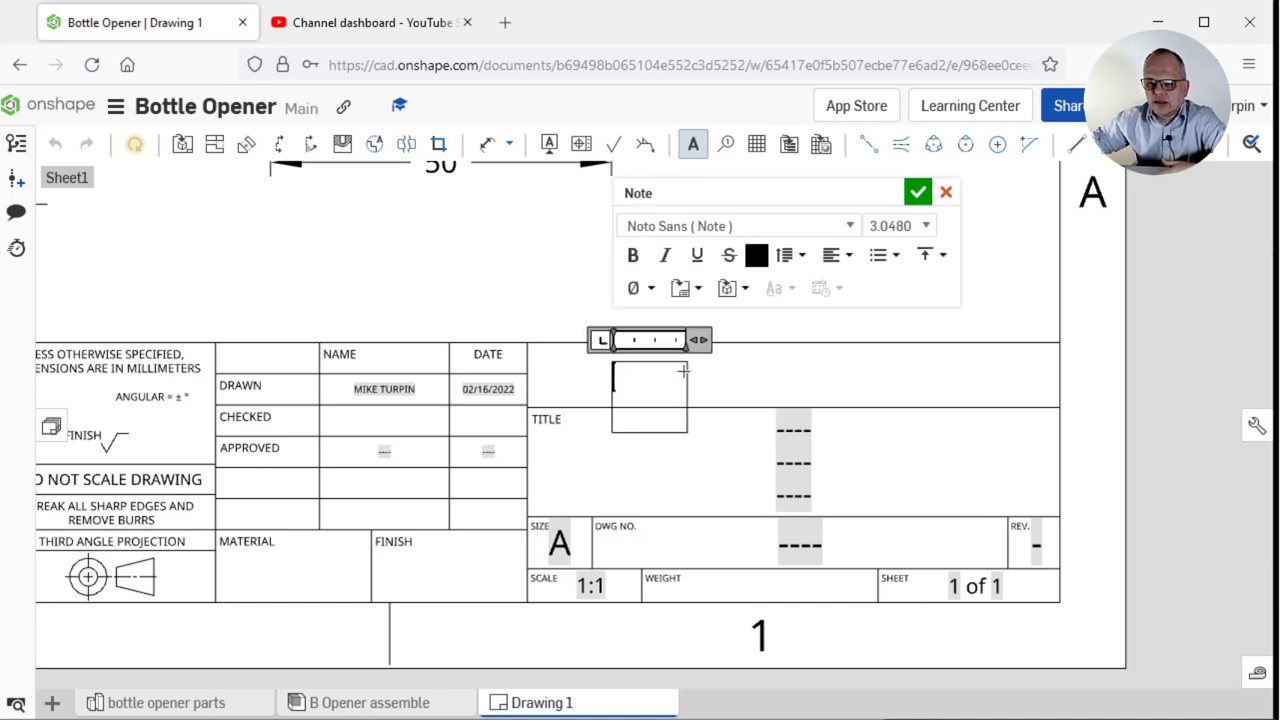
text(Bo)
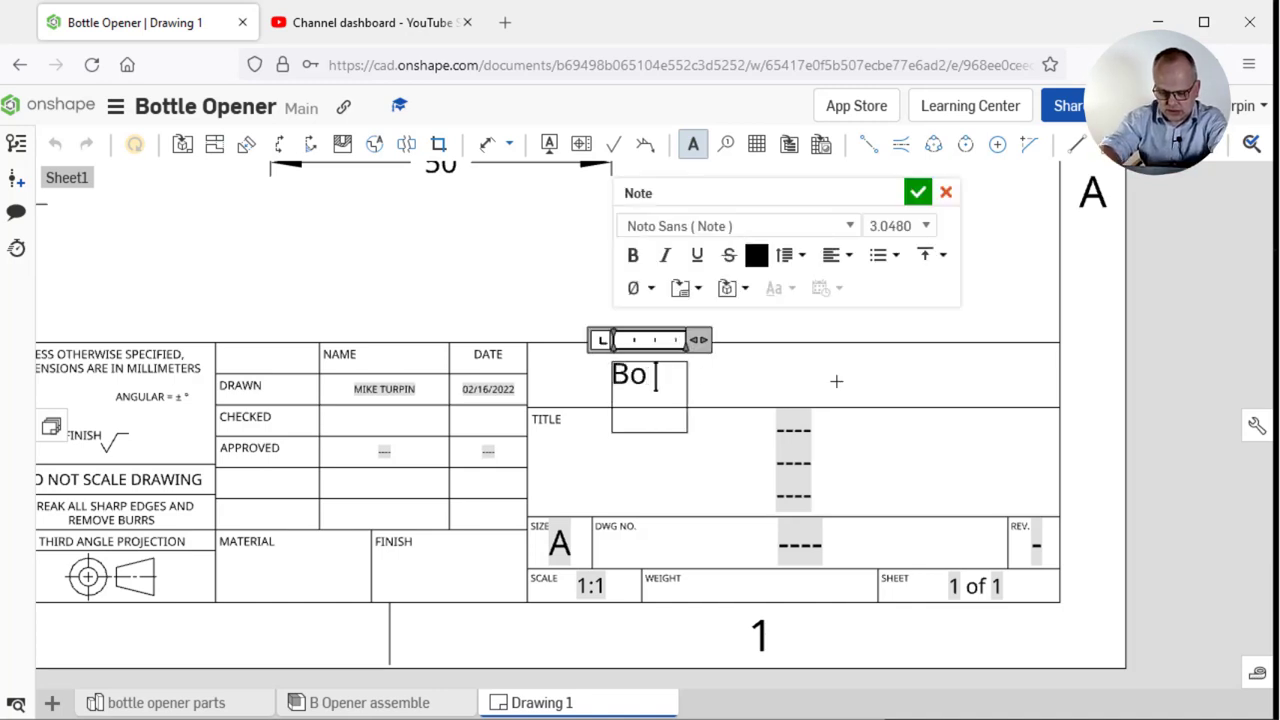
text(ttle oPENERE)
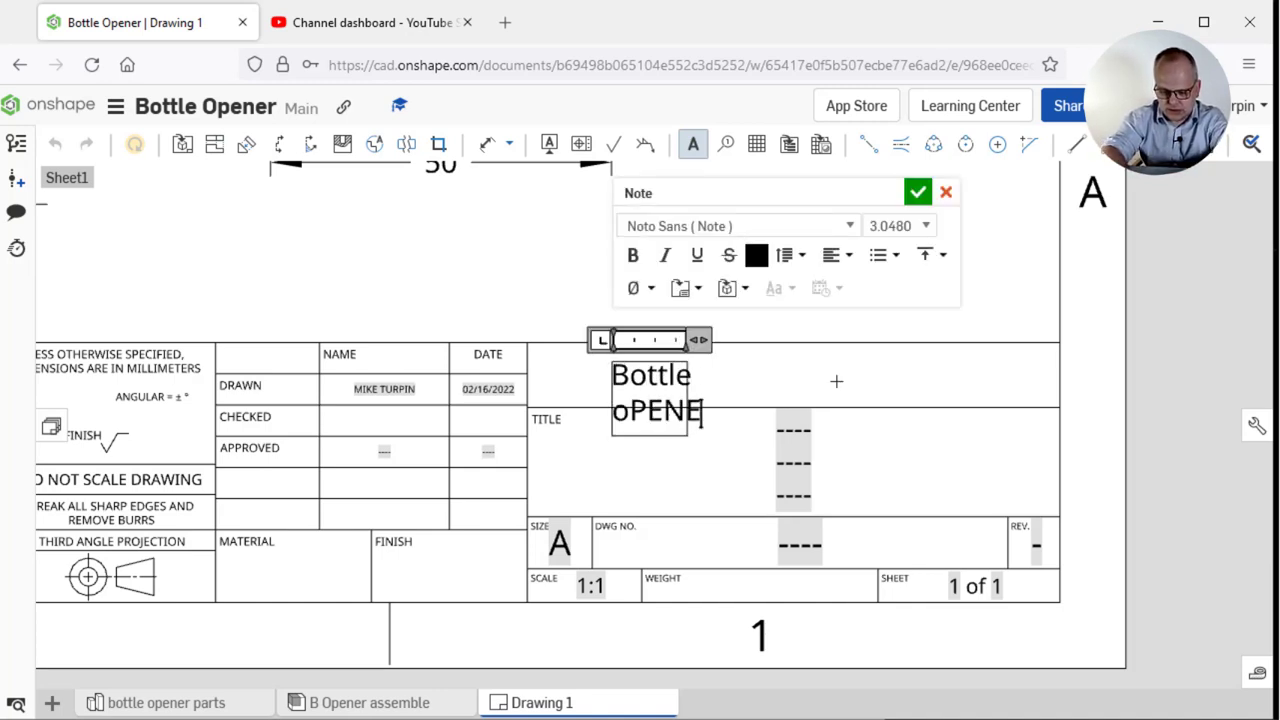
key(BackSpace)
key(BackSpace)
key(BackSpace)
key(BackSpace)
key(BackSpace)
key(BackSpace)
key(BackSpace)
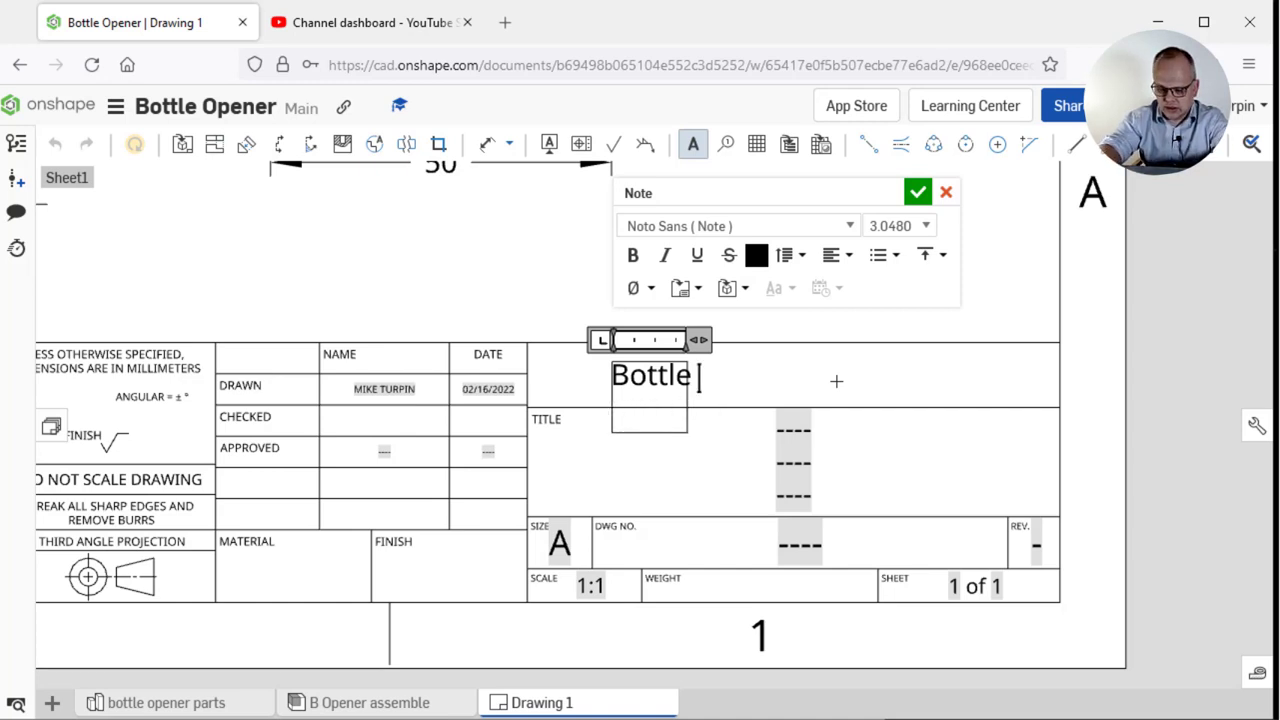
text(OPENER)
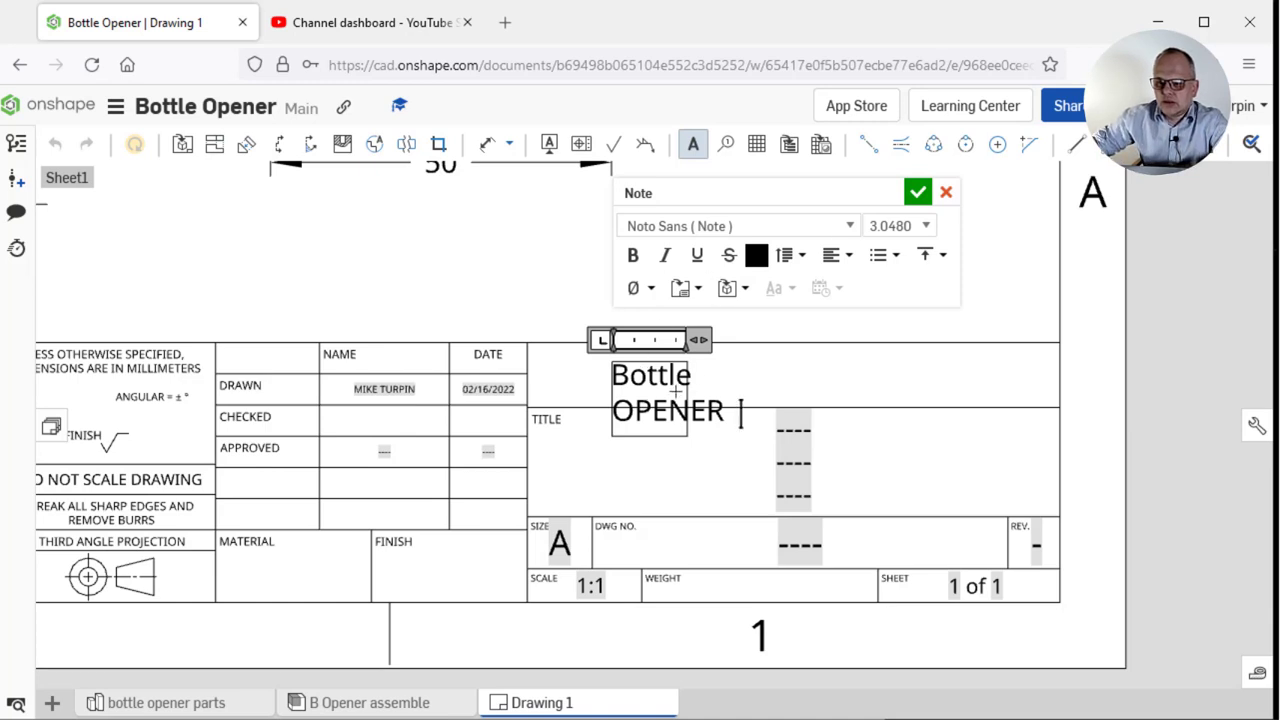
click(785, 362)
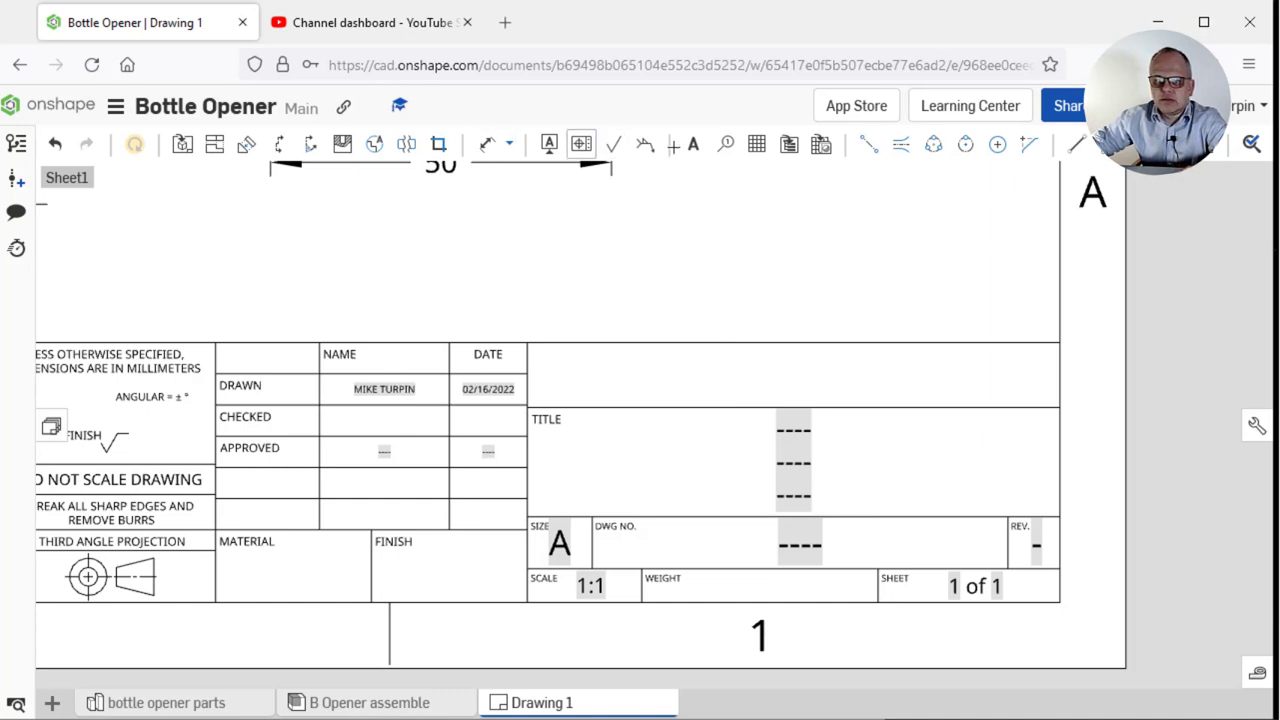
Place a note reading 'Bottle Opener' in the title block, widened to fit on one line
click(693, 144)
click(631, 391)
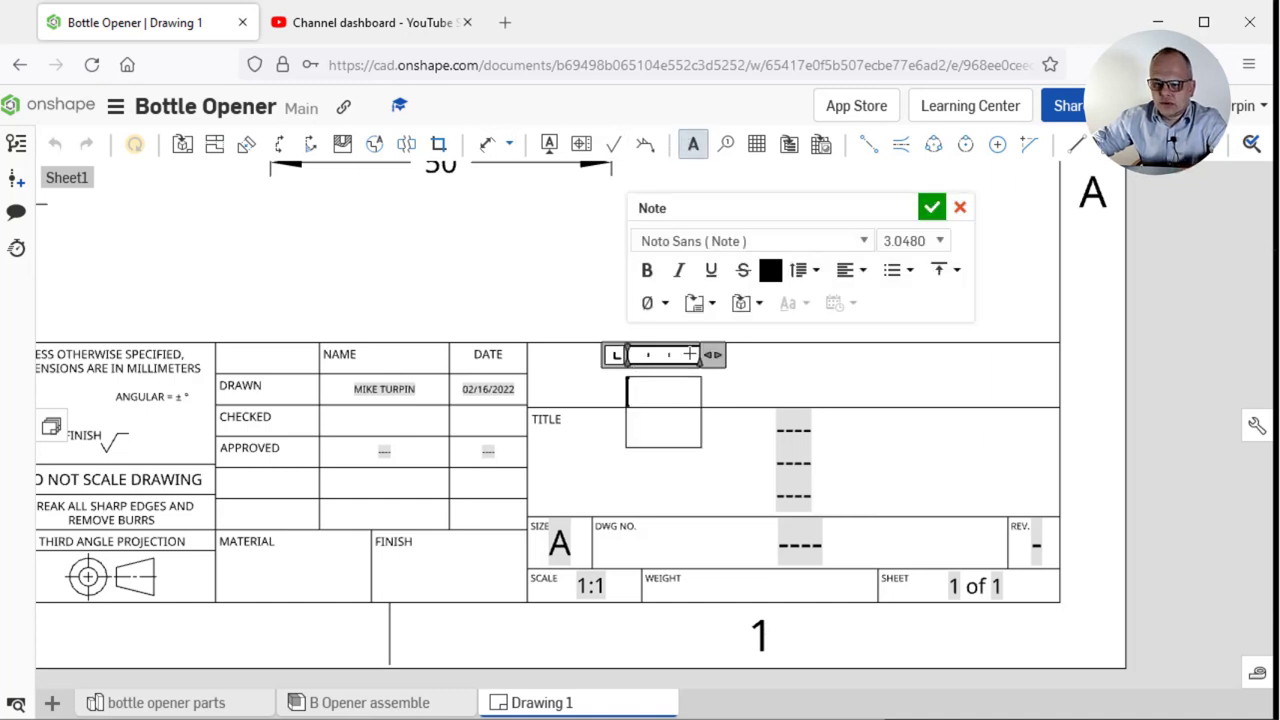
text(bOT)
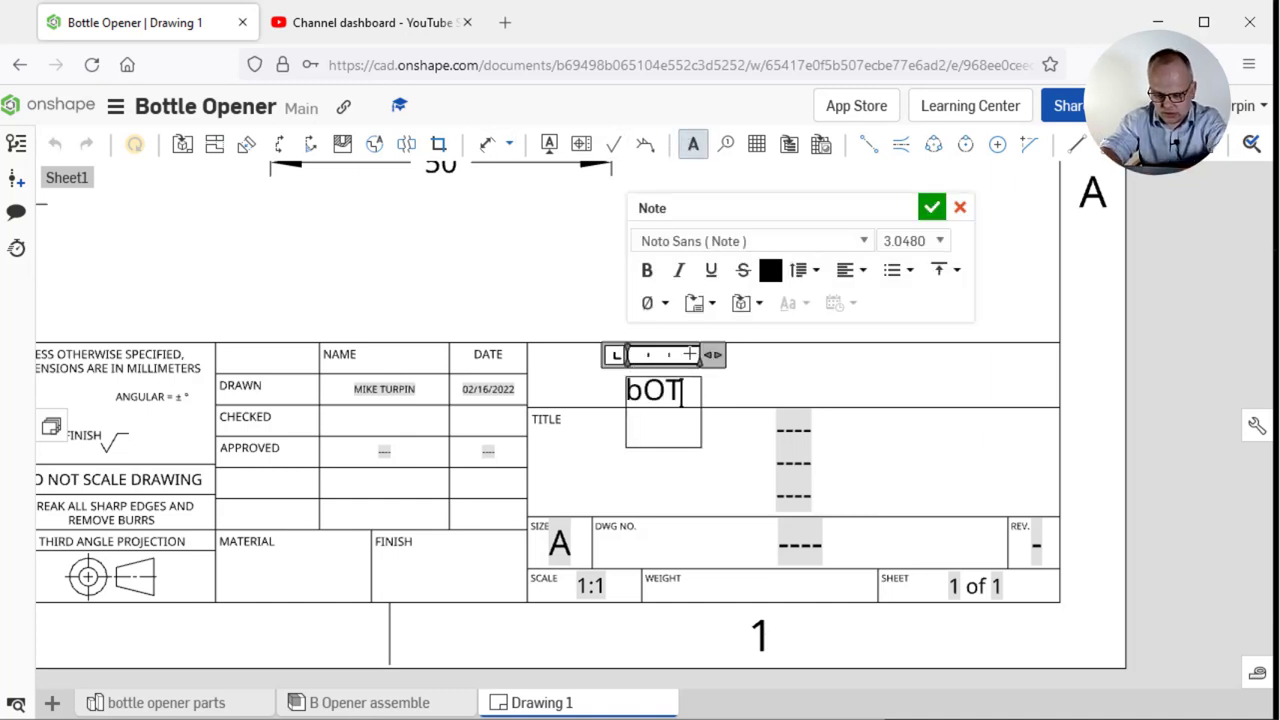
text(TLE oPENER)
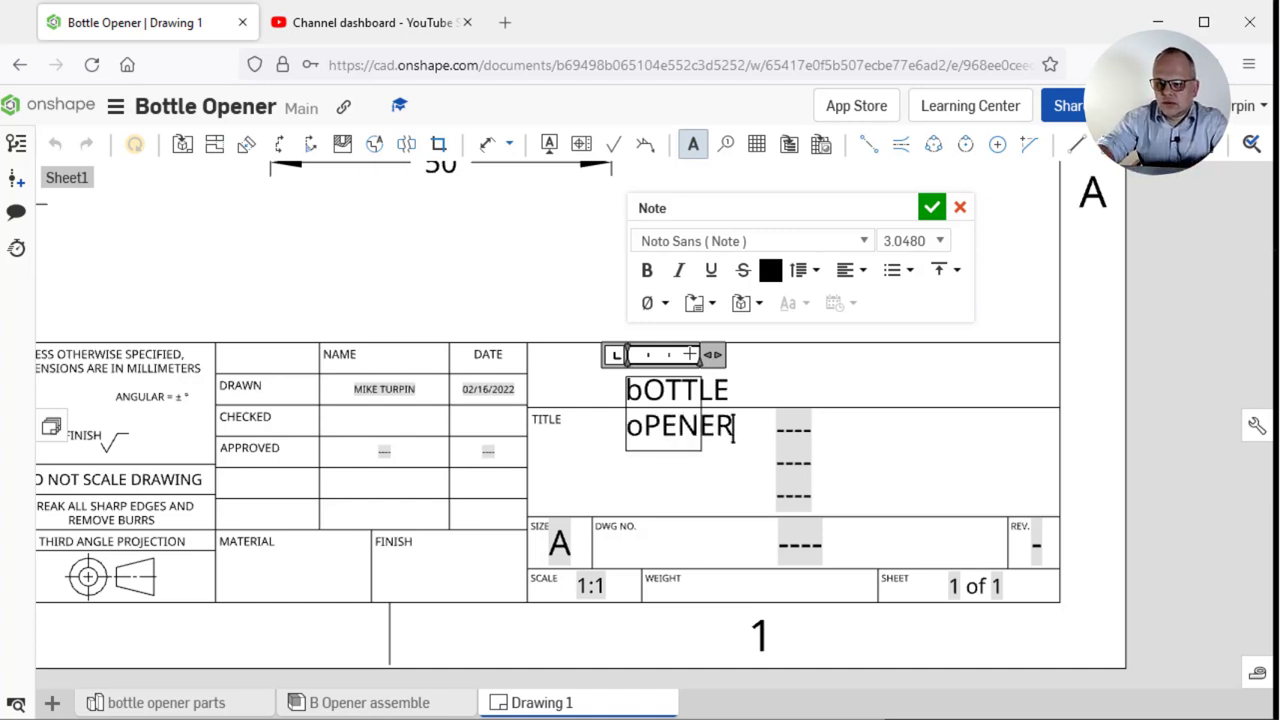
key(BackSpace)
key(BackSpace)
key(BackSpace)
key(BackSpace)
key(BackSpace)
key(BackSpace)
key(BackSpace)
key(BackSpace)
key(BackSpace)
key(BackSpace)
key(BackSpace)
key(BackSpace)
key(BackSpace)
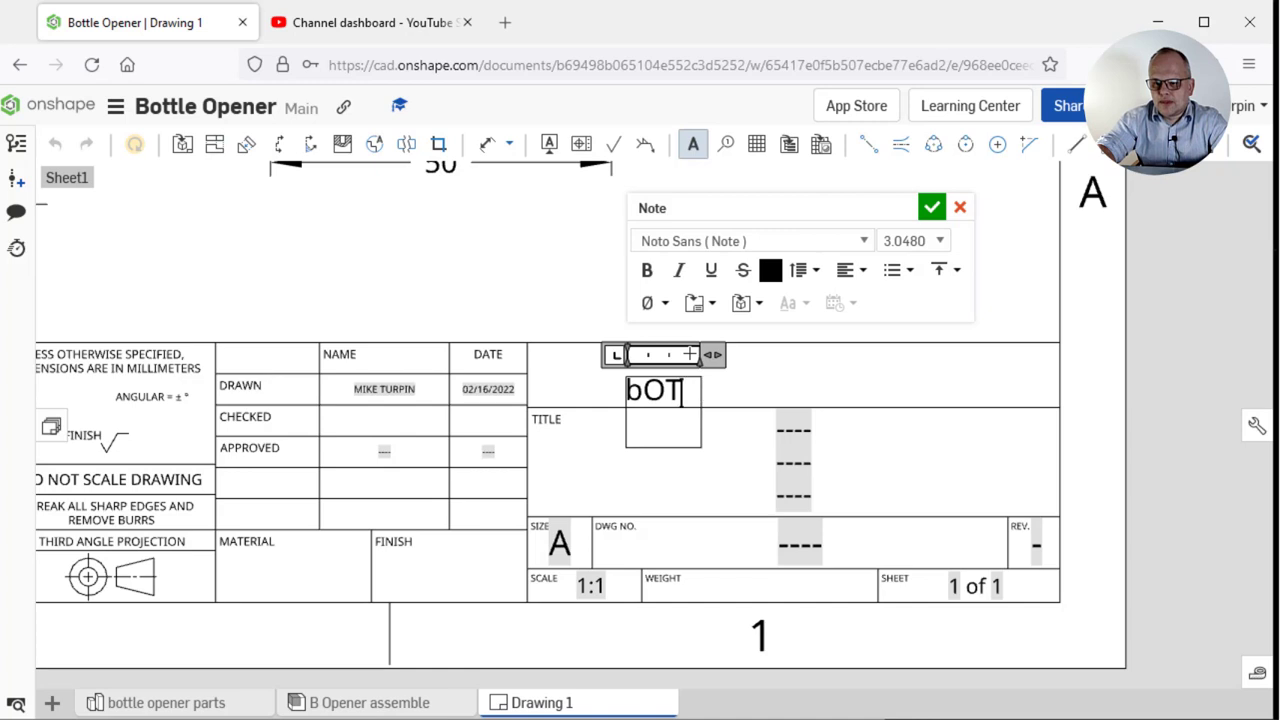
text(B)
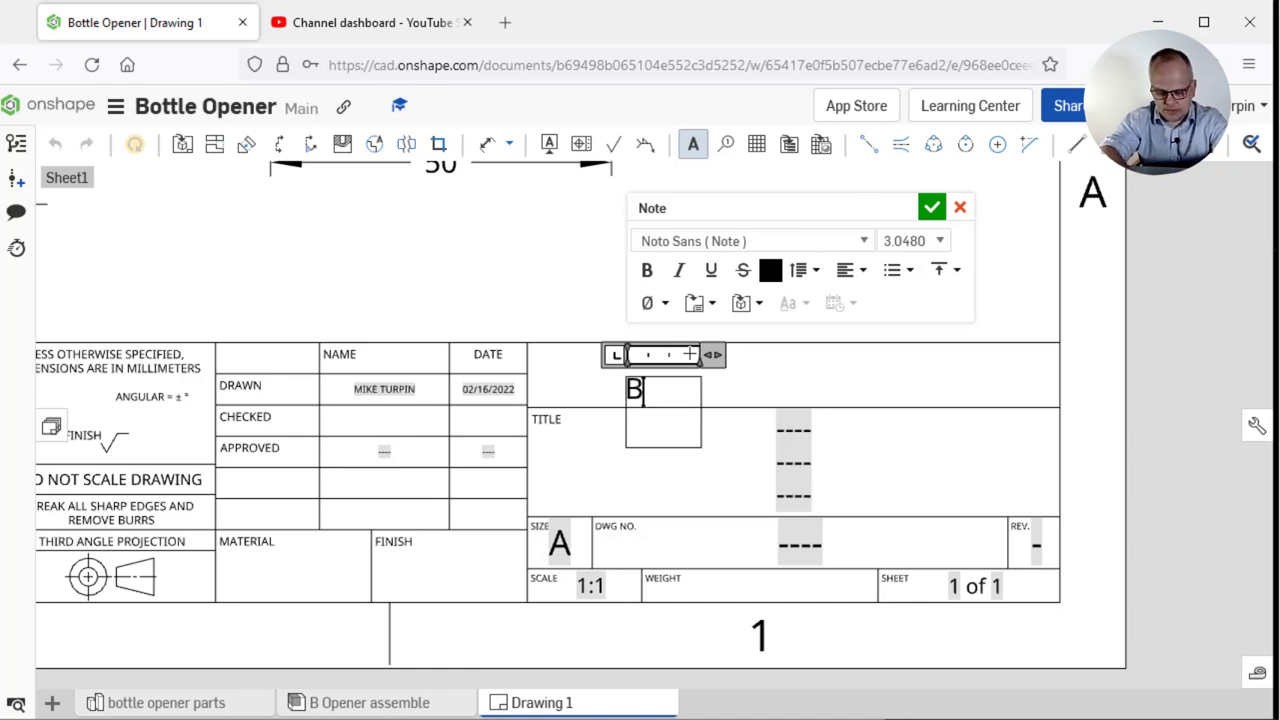
text(ottle Opener)
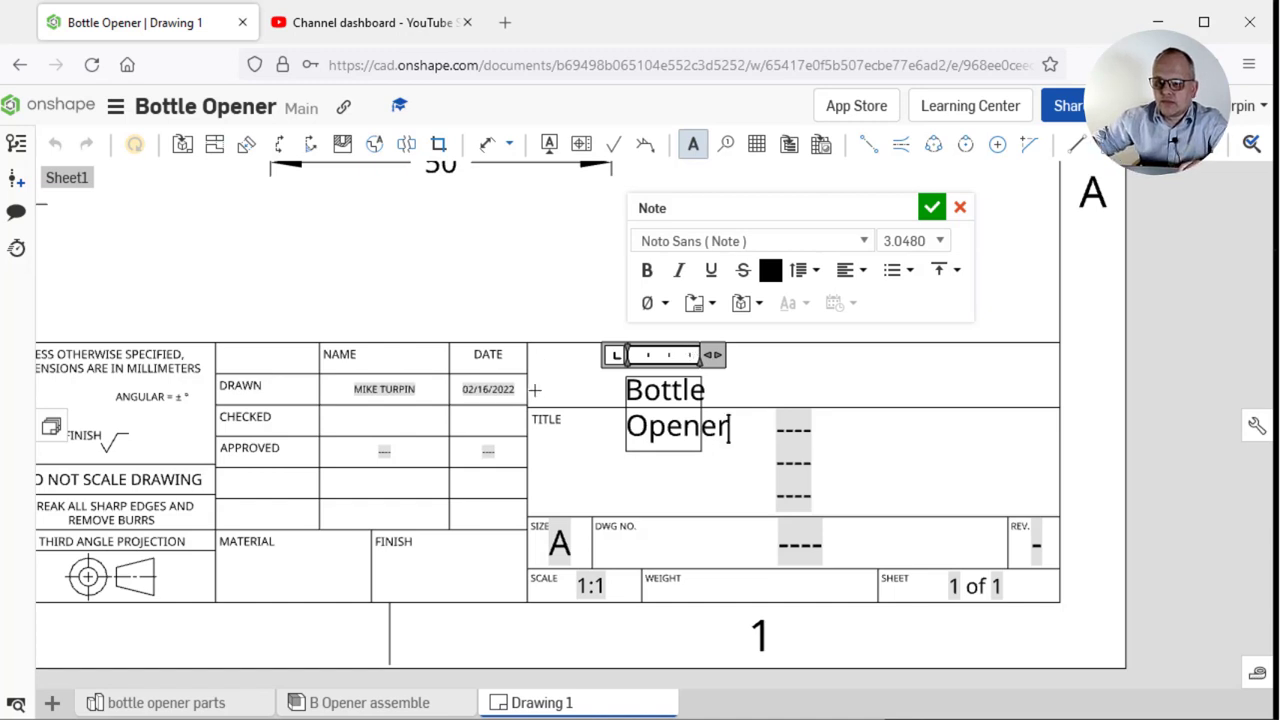
drag(714, 354, 812, 354)
drag(910, 355, 935, 355)
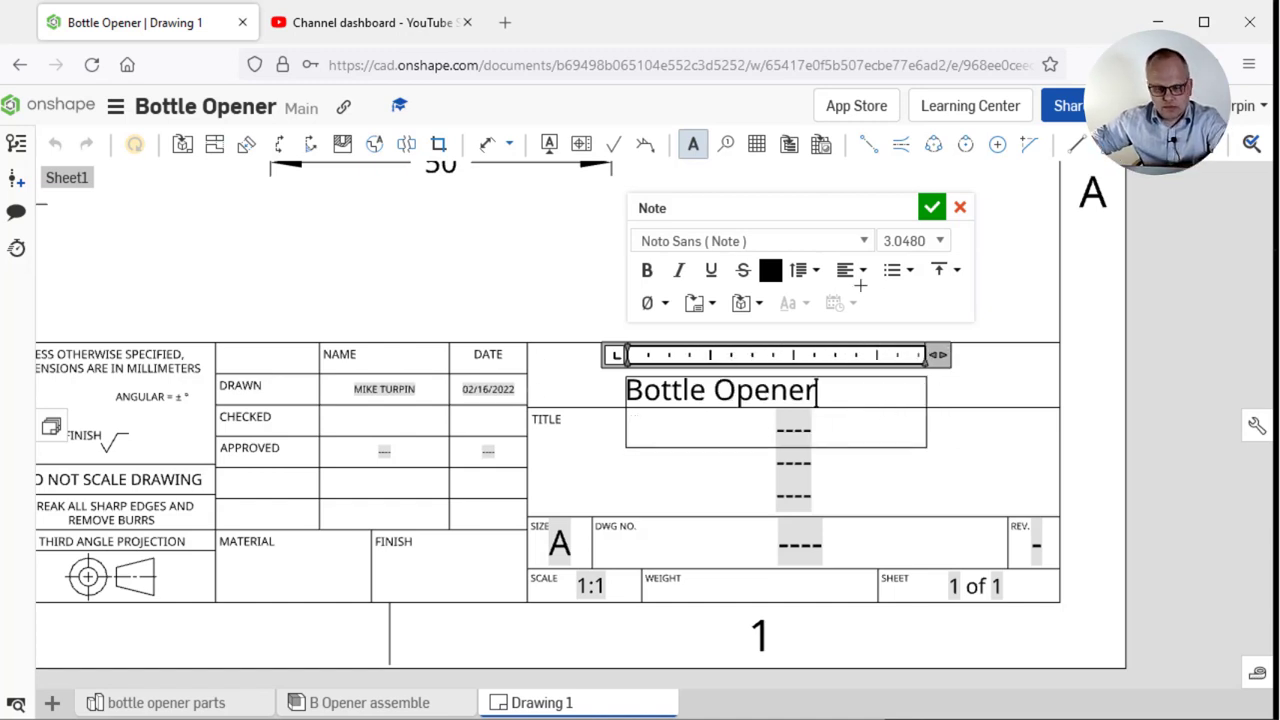
click(931, 207)
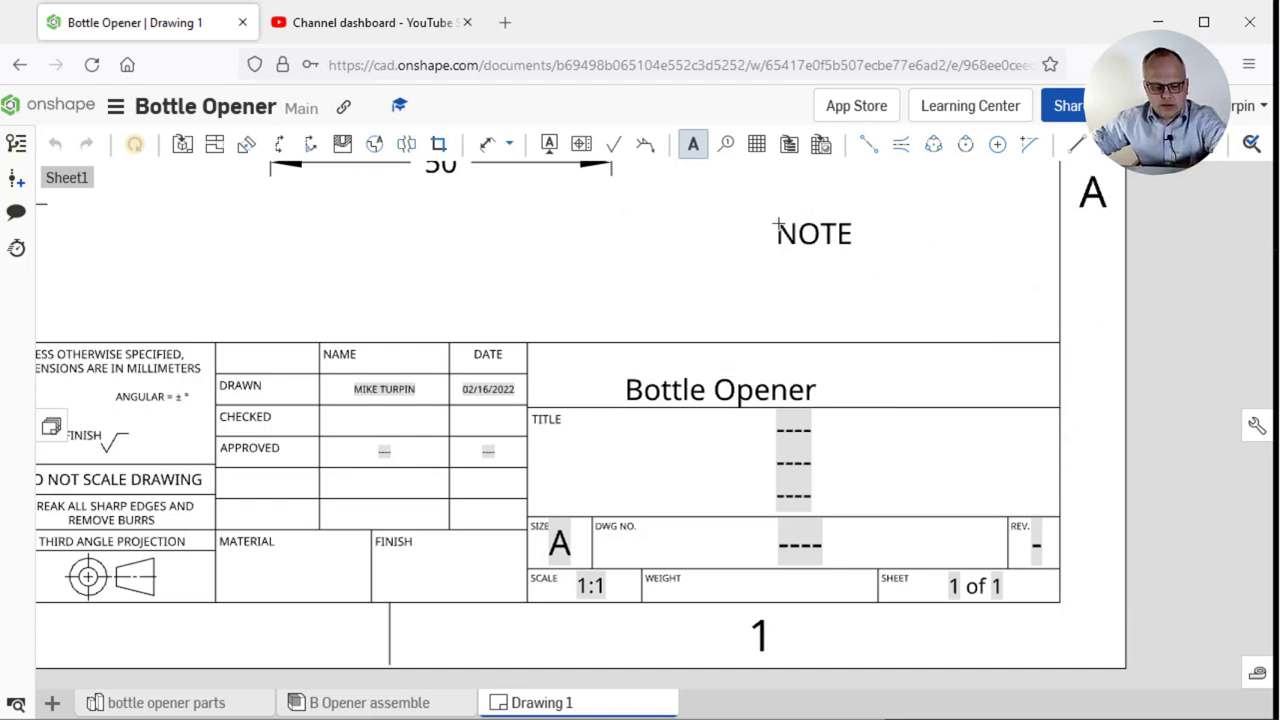
key(Escape)
click(790, 370)
Nudge the Bottle Opener note up and to the right within the title block
drag(793, 366, 823, 352)
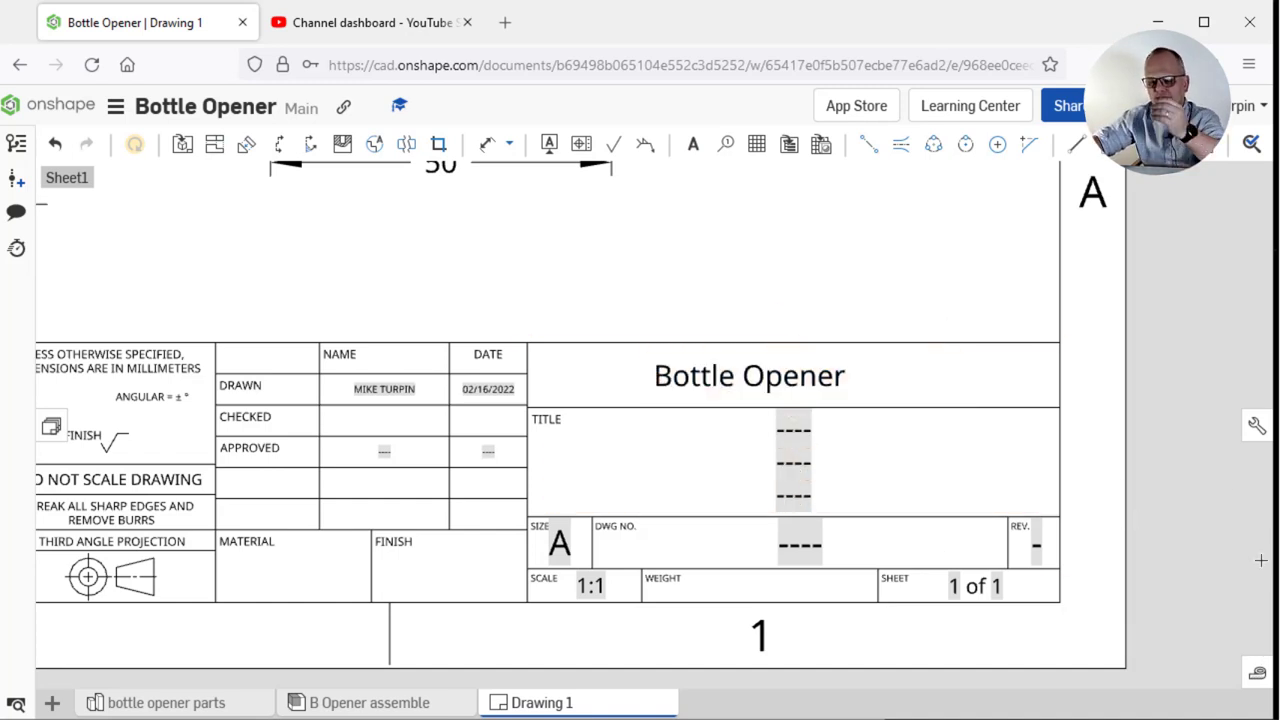
middle_drag(368, 580, 540, 488)
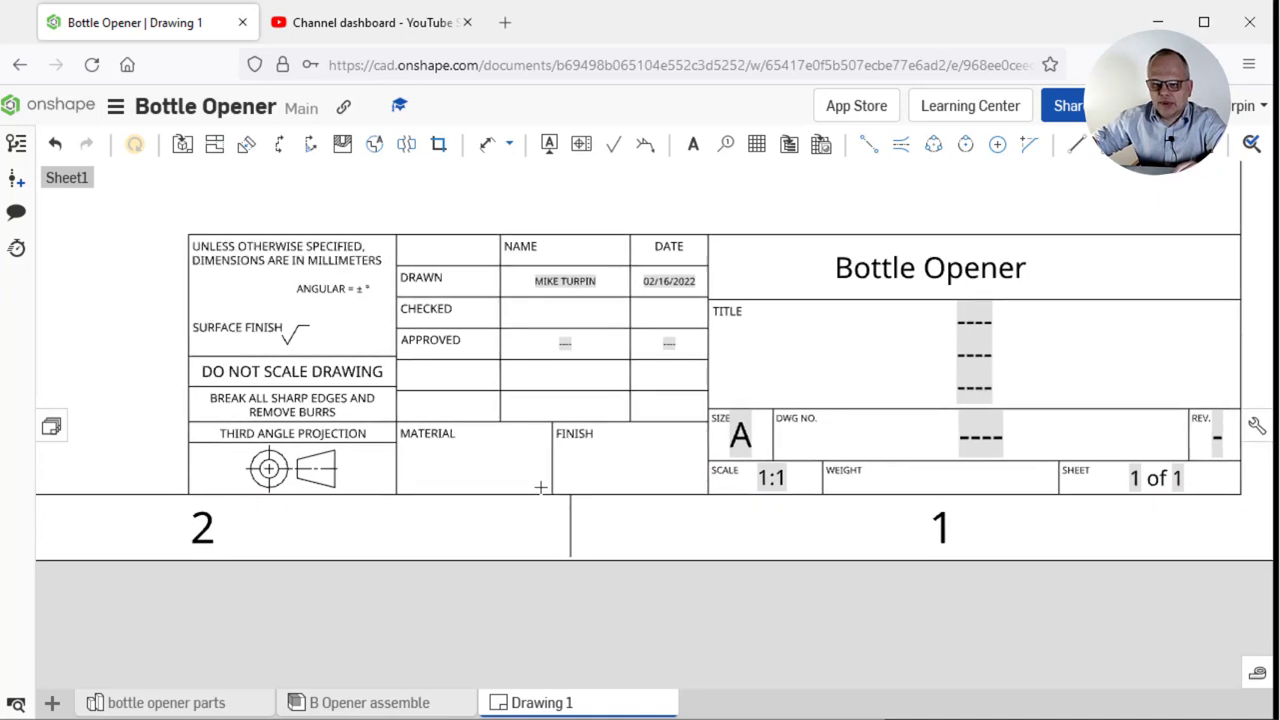
scroll(540, 488, down, 5)
Zoom out and pan to review the whole dimensioned Drawing 1 sheet
middle_drag(556, 382, 525, 504)
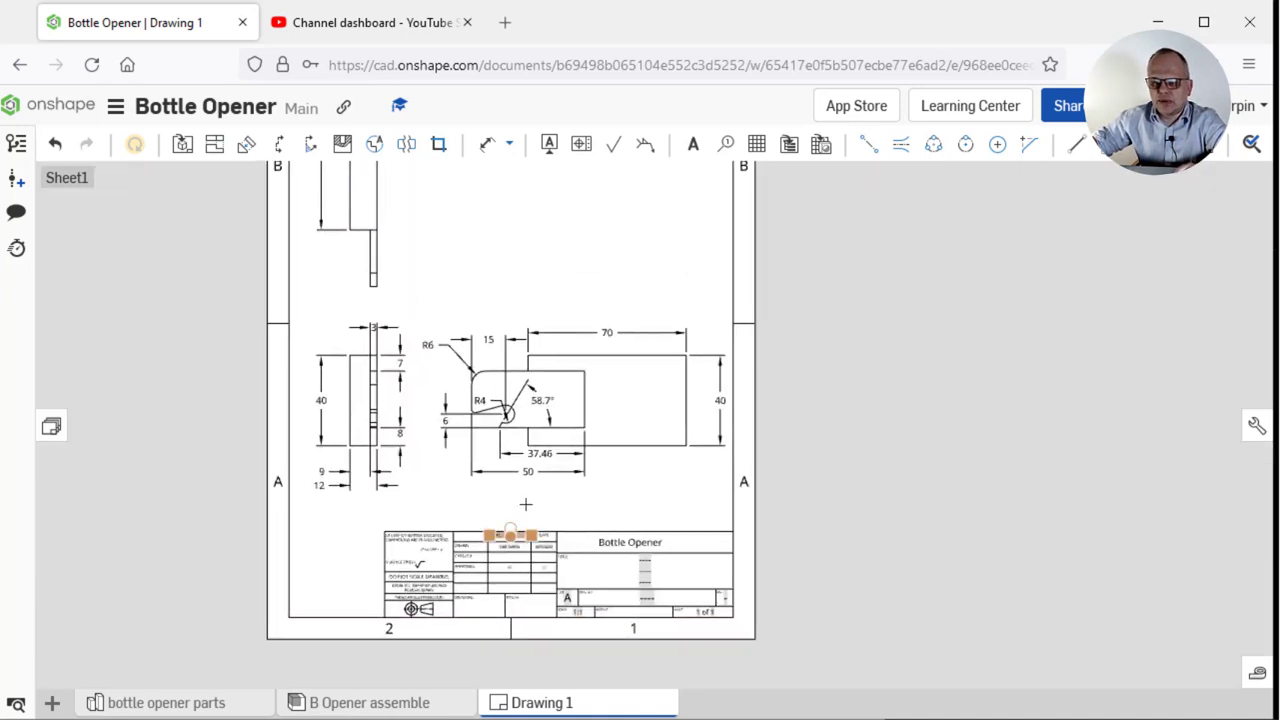
scroll(525, 504, down, 2)
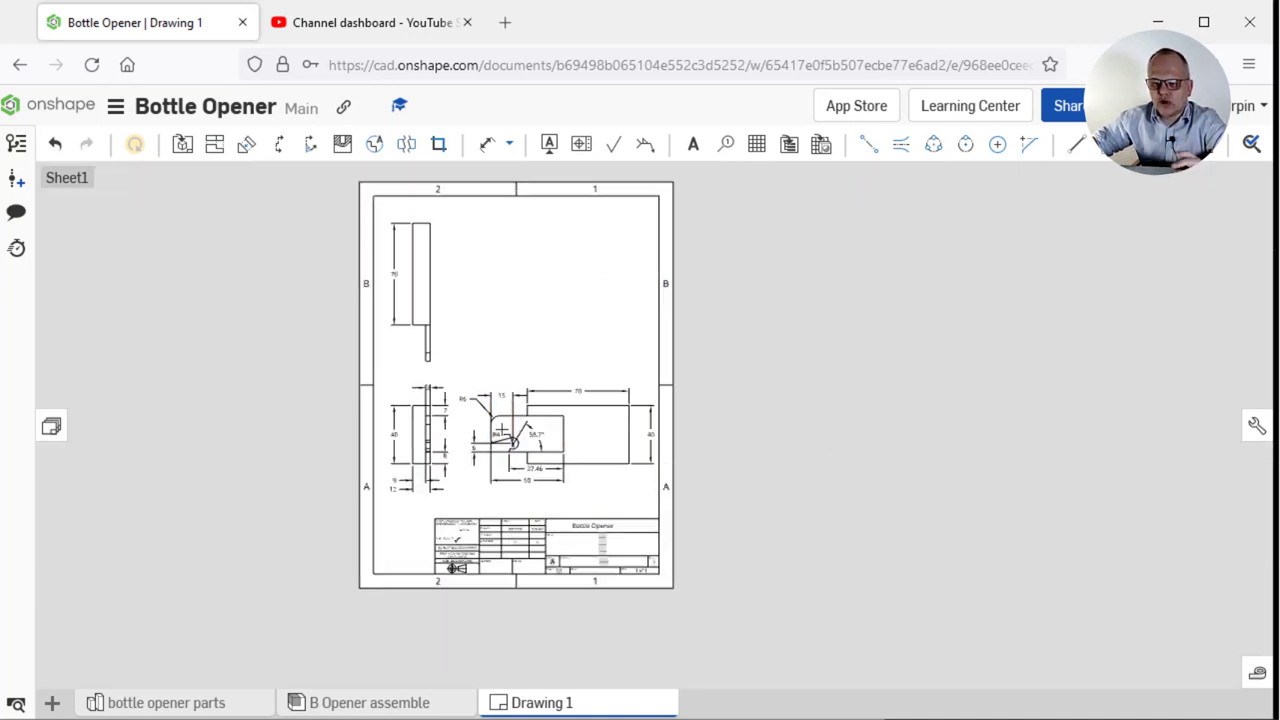
scroll(501, 427, up, 3)
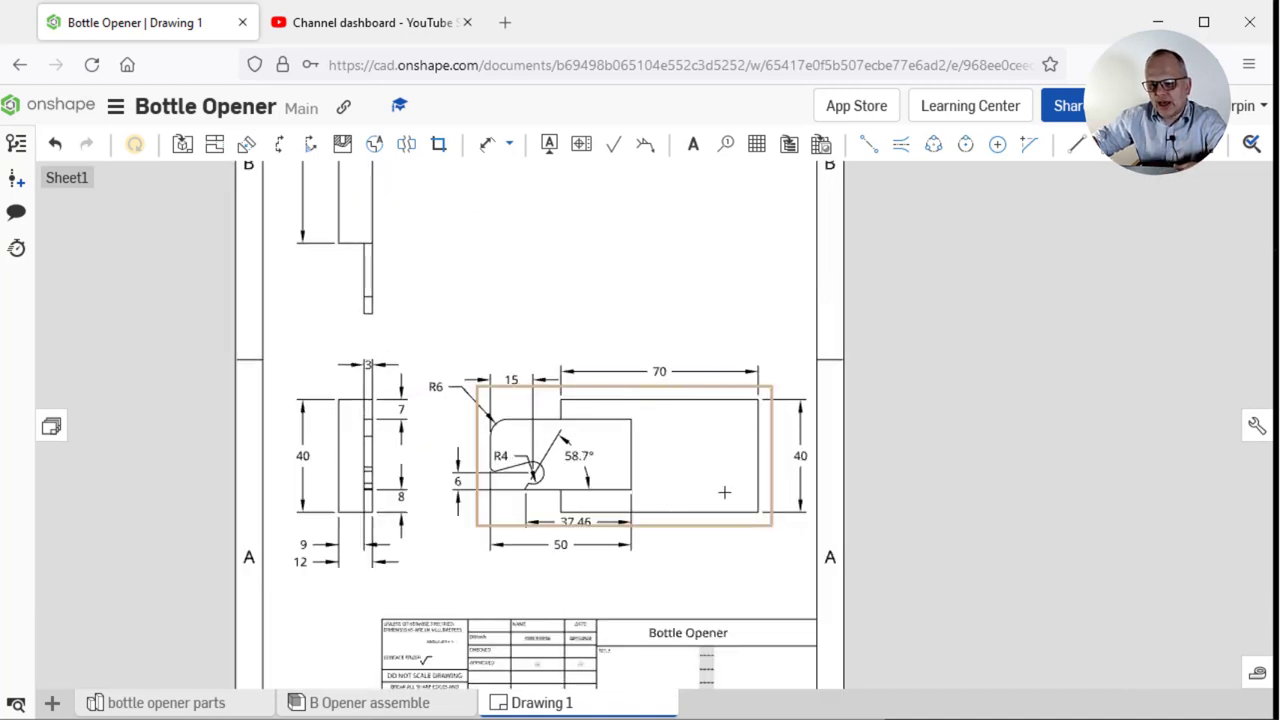
scroll(640, 452, up, 2)
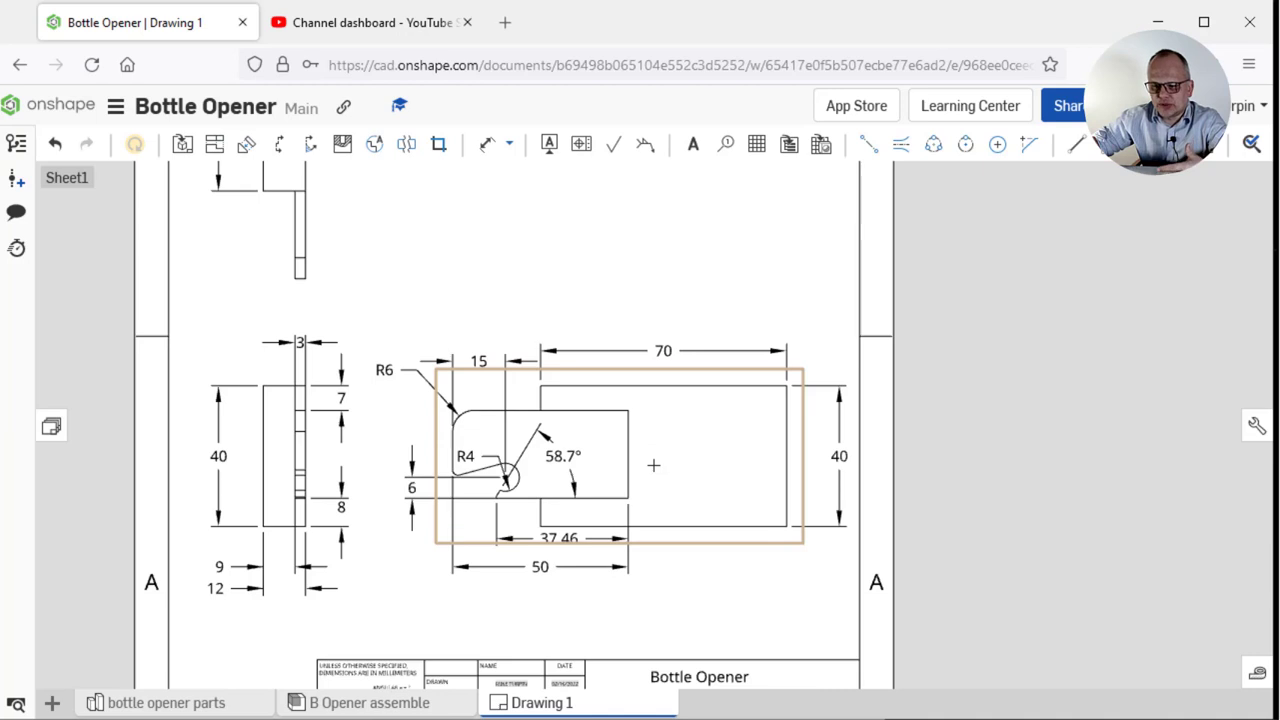
scroll(623, 523, down, 3)
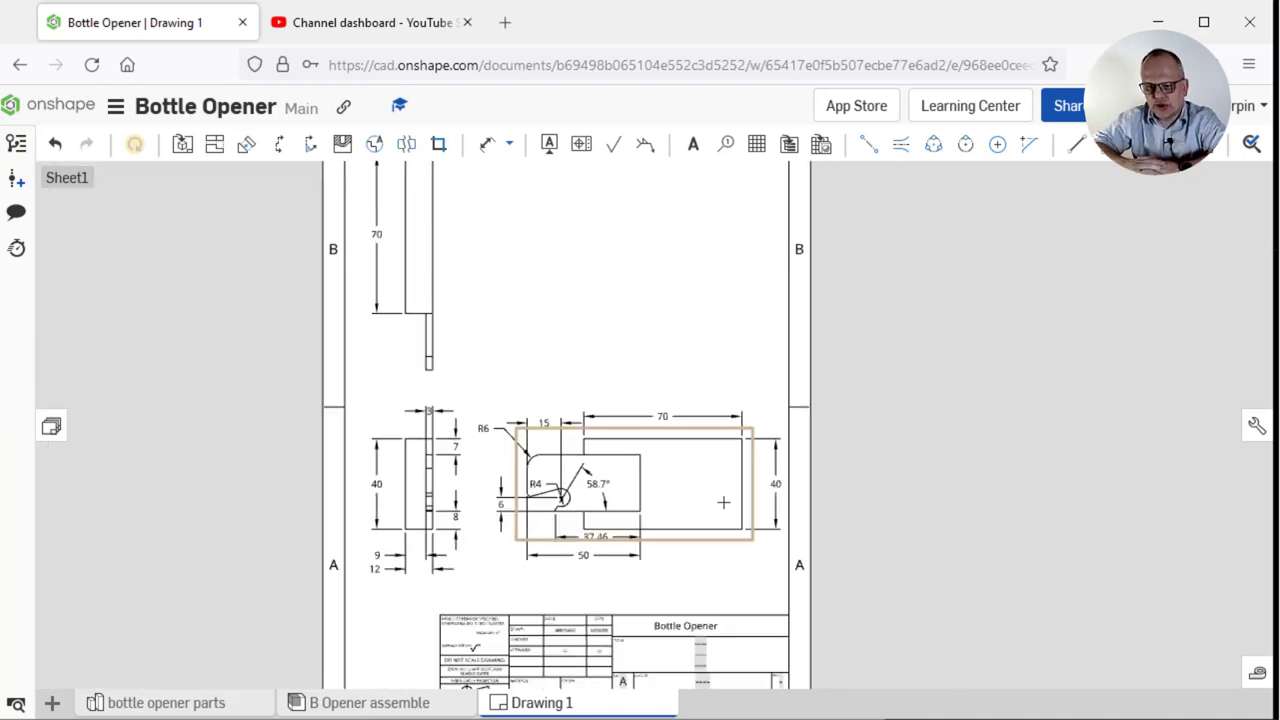
scroll(723, 502, down, 3)
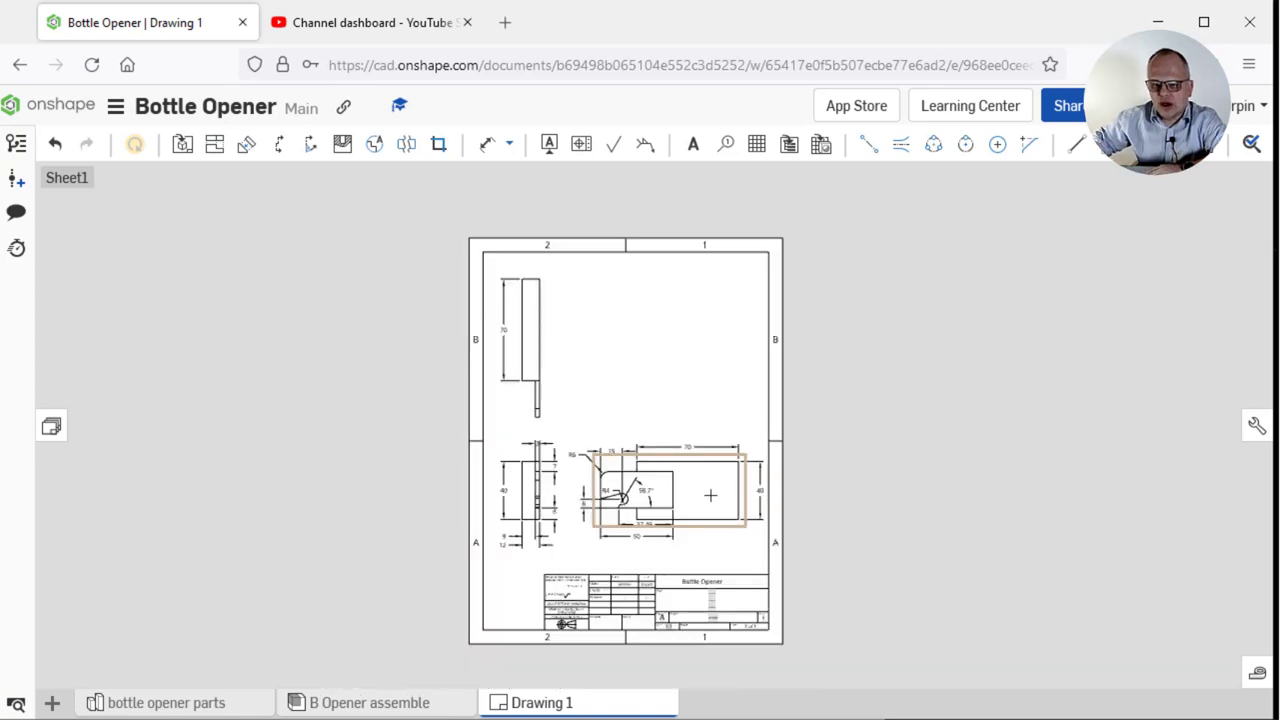
scroll(711, 491, up, 2)
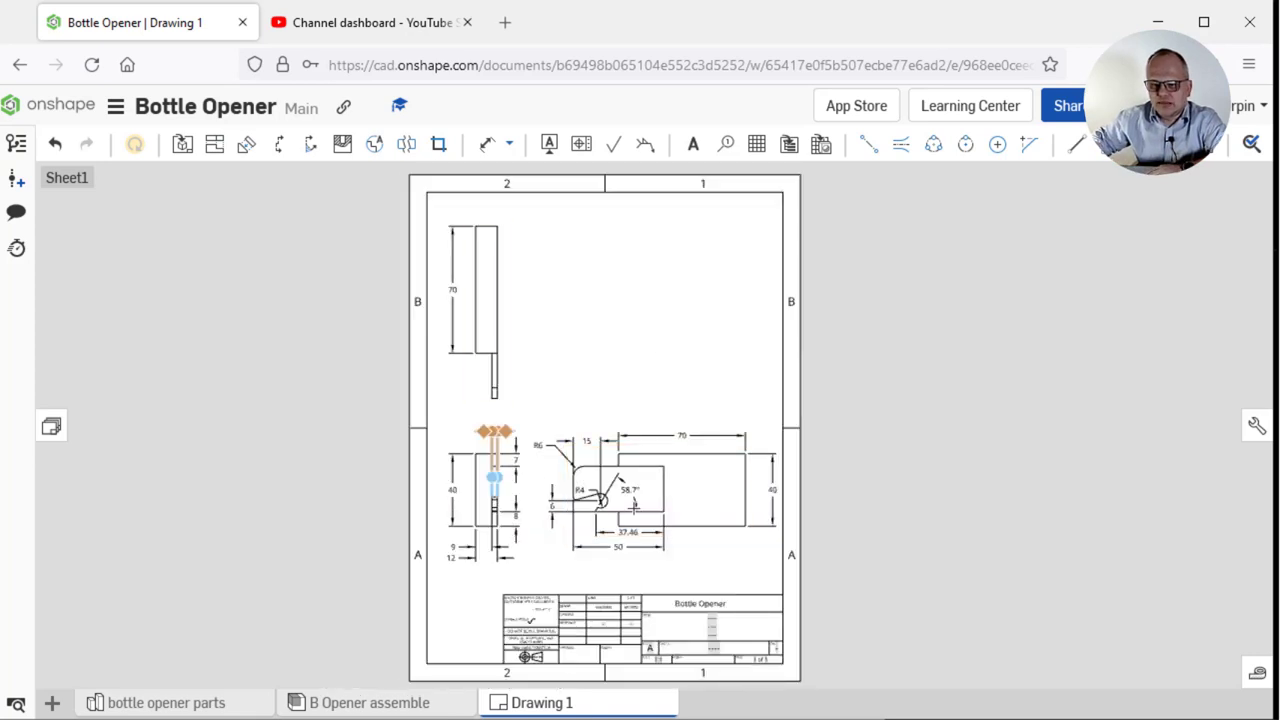
scroll(530, 645, up, 5)
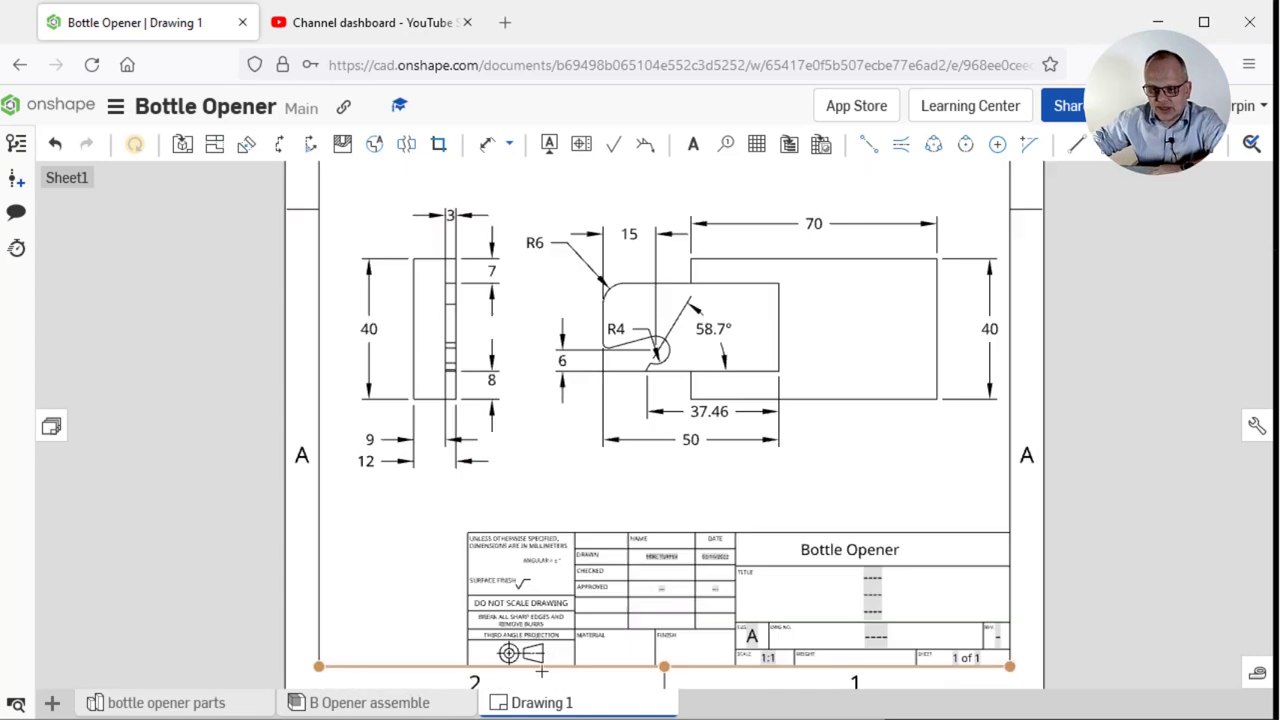
scroll(457, 623, down, 5)
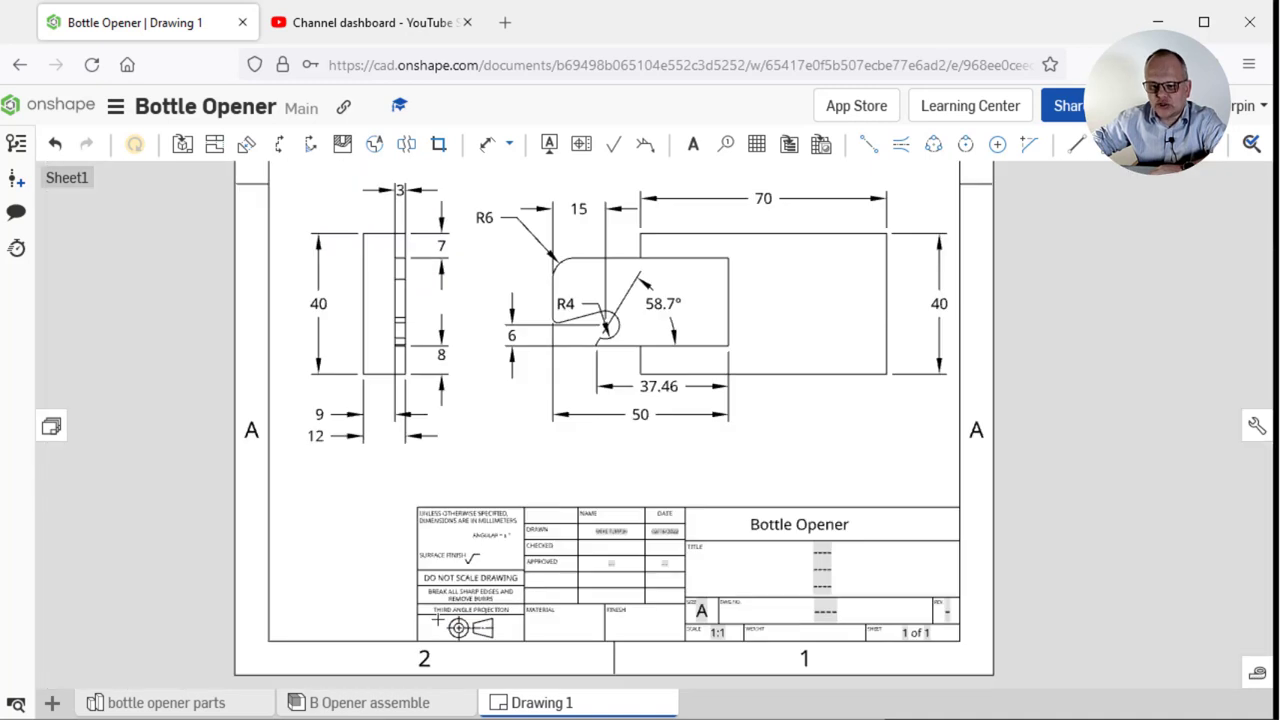
scroll(530, 428, down, 2)
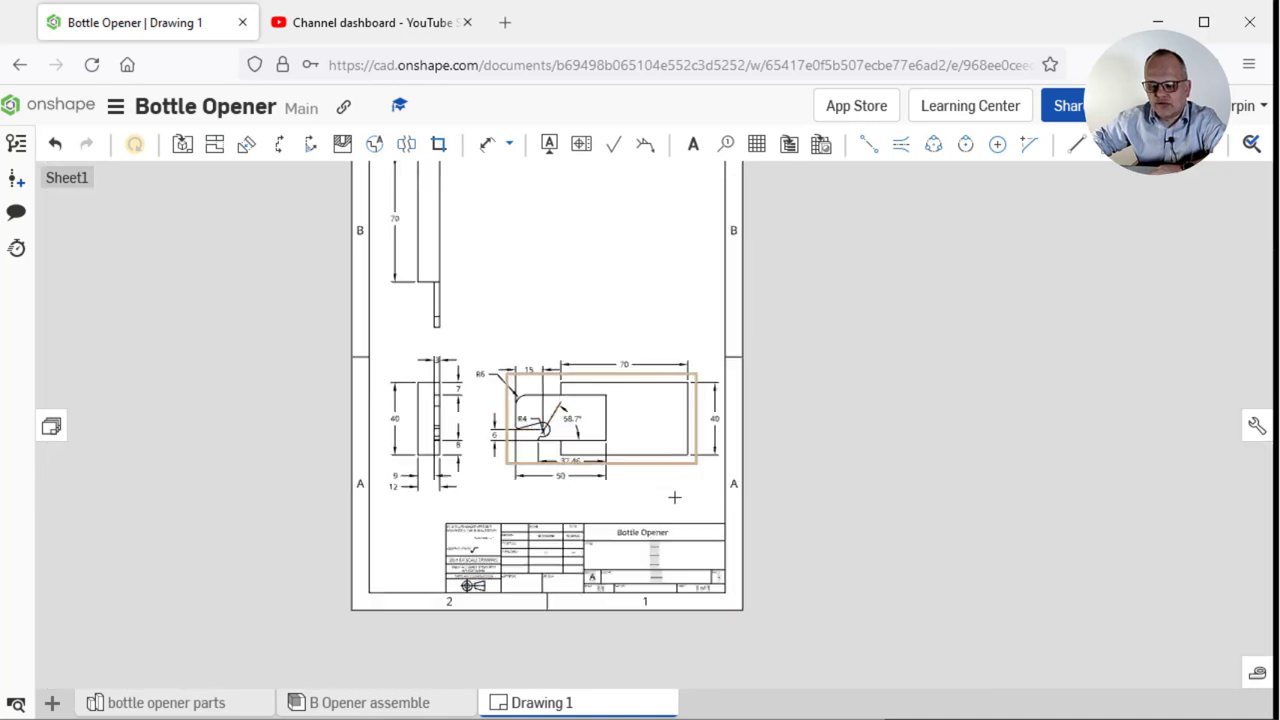
scroll(710, 528, down, 1)
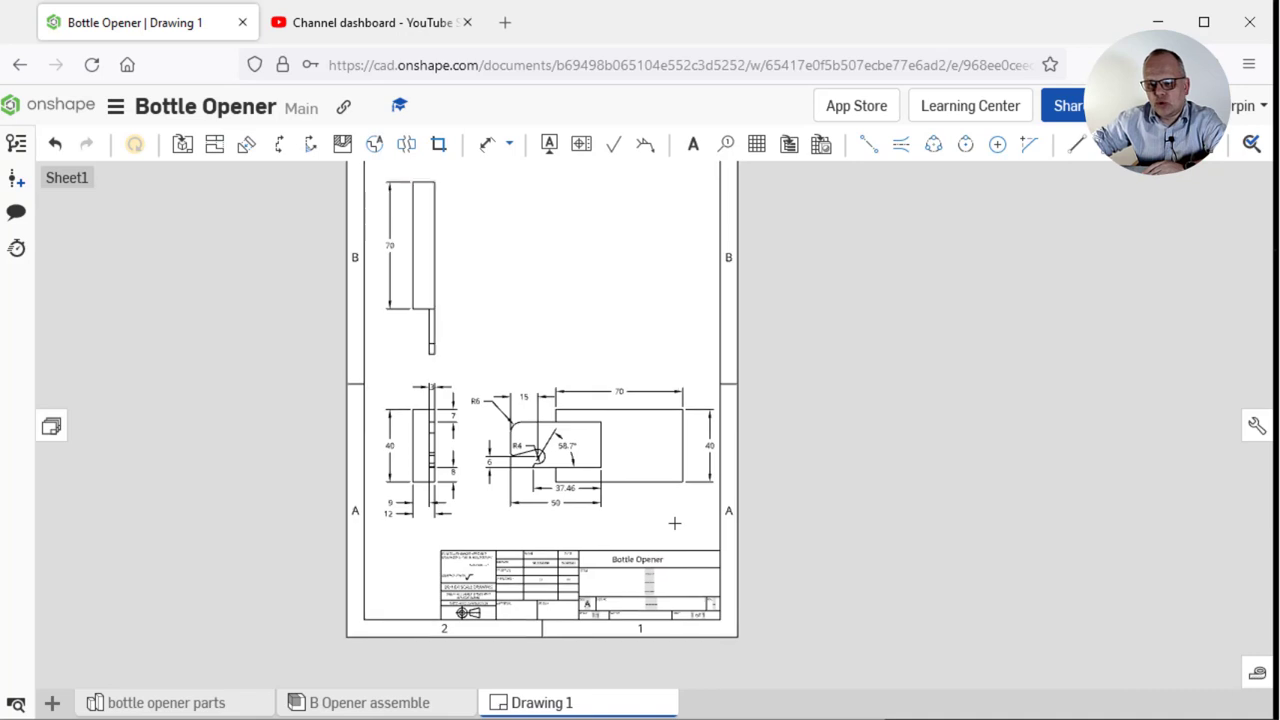